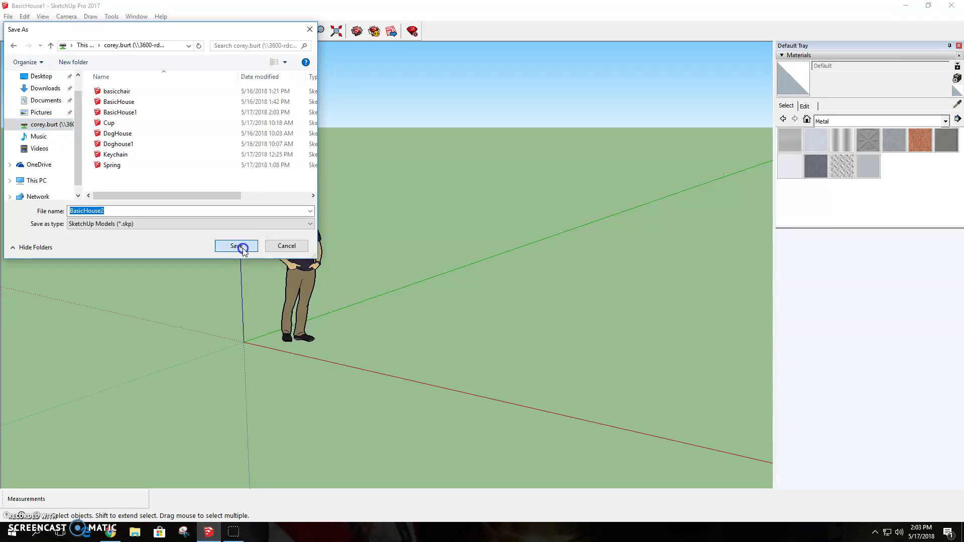
- Delete the standing person figure and draw a 10' by 20' rectangle on the ground starting at the origin
click(306, 260)
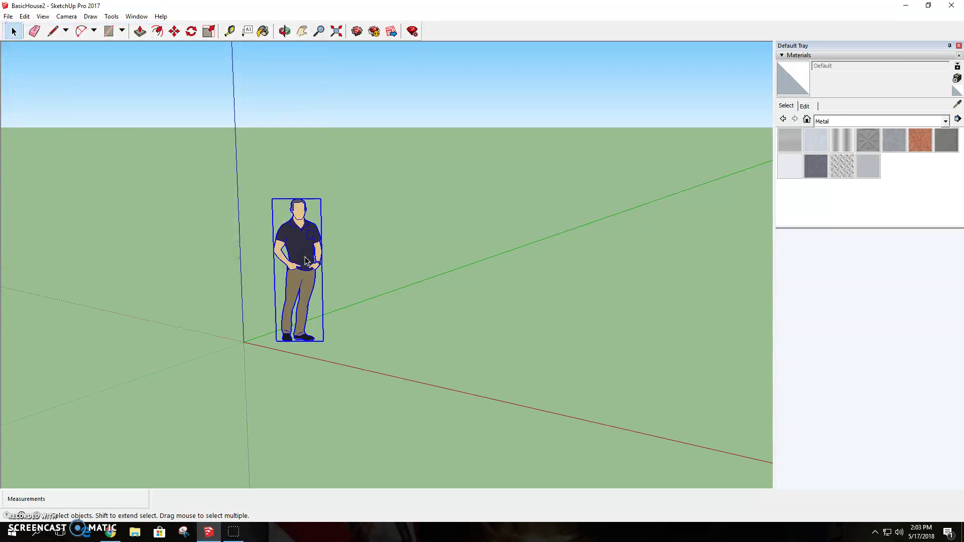
key(Delete)
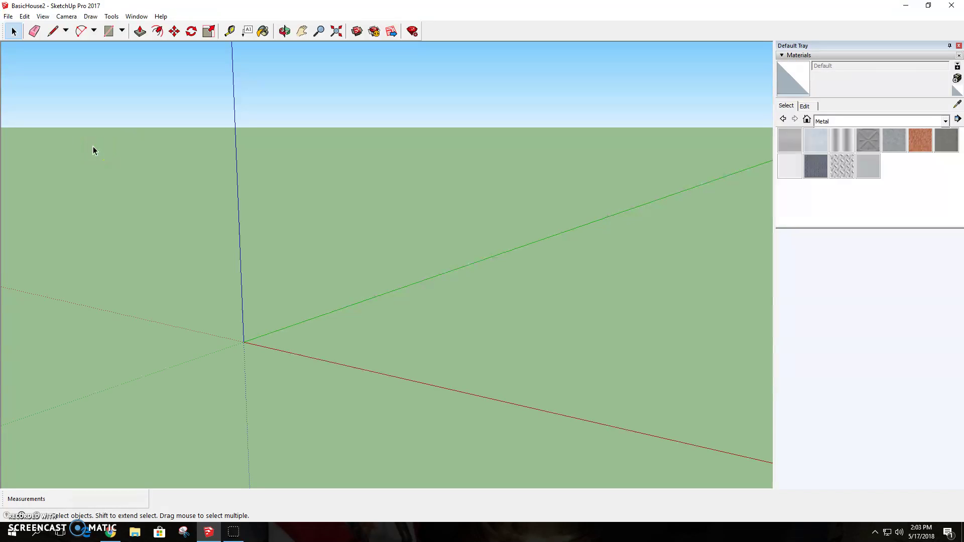
click(121, 31)
click(132, 46)
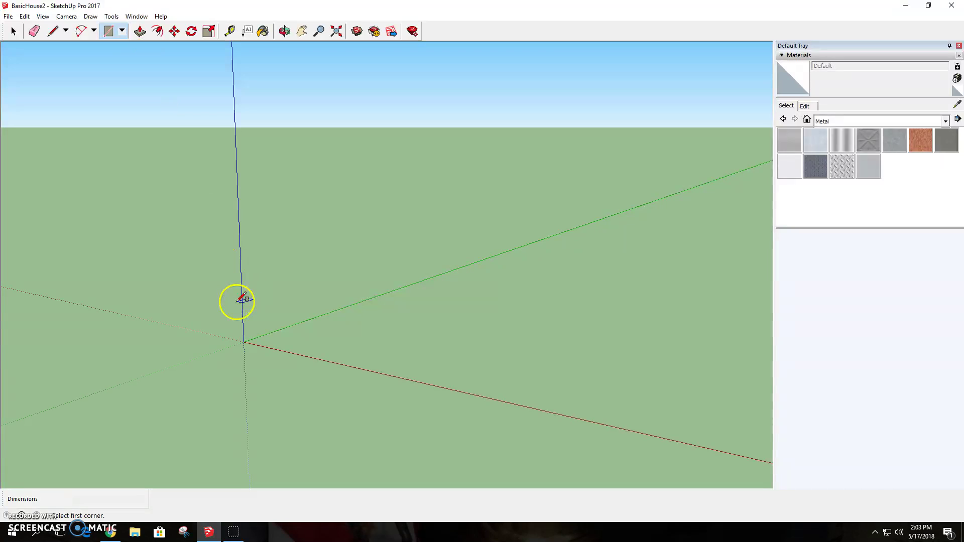
click(244, 342)
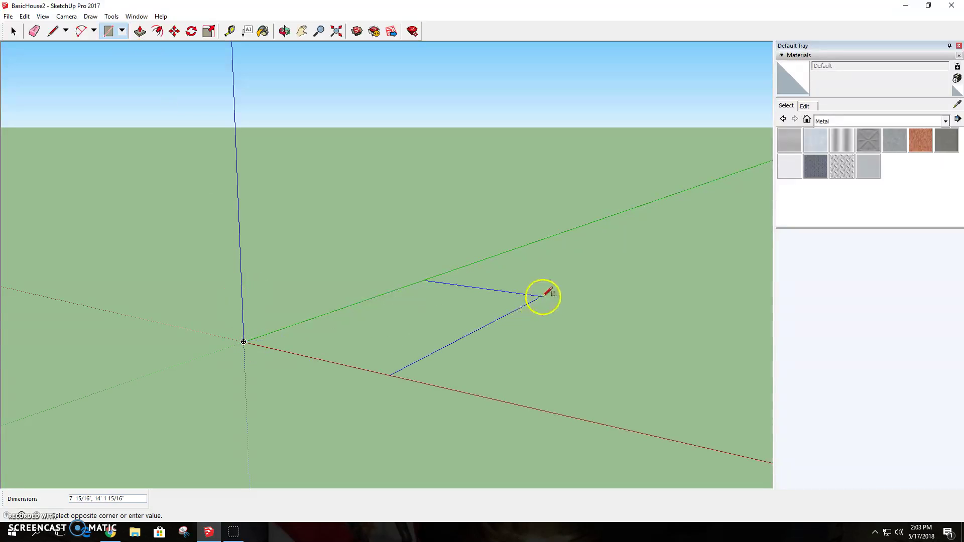
click(589, 291)
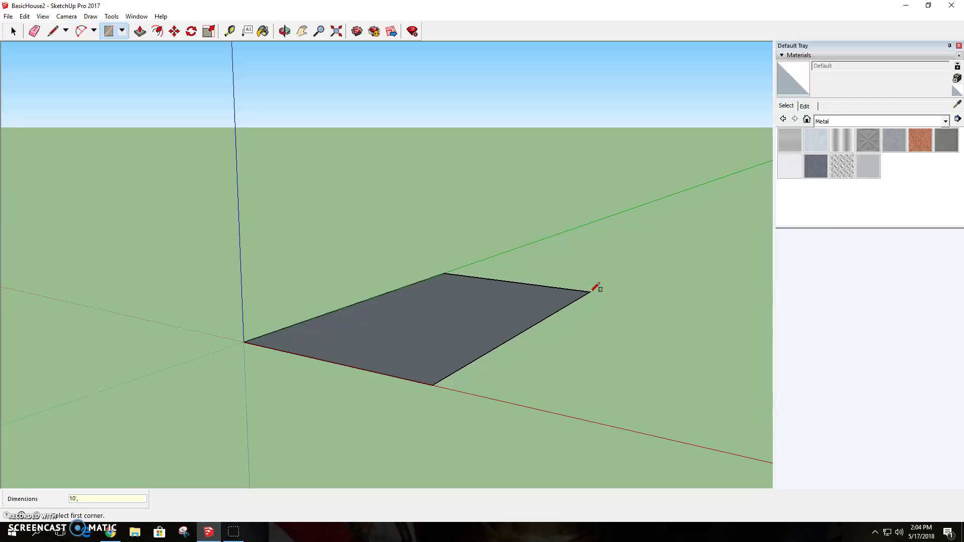
key(Return)
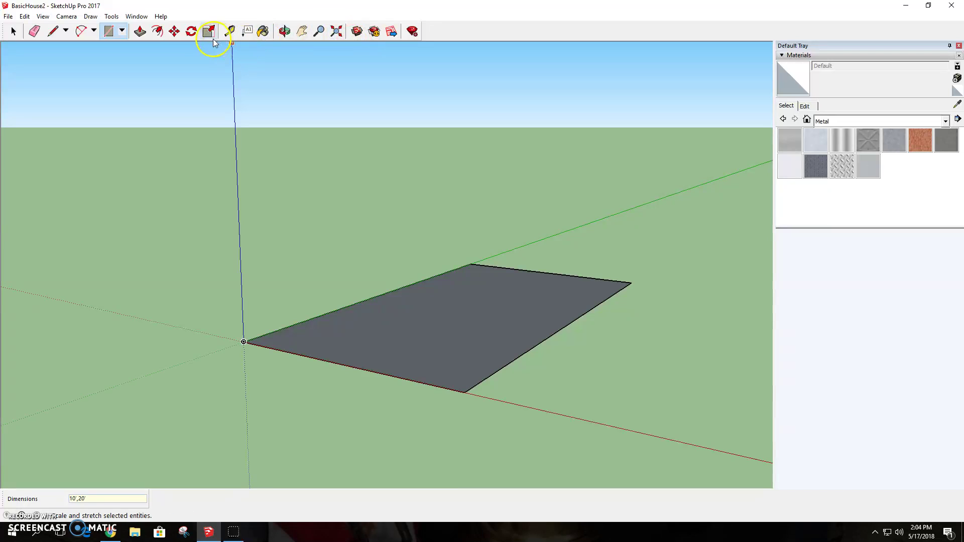
- Draw a second rectangle of 12' by 6' on the ground, outward from the first rectangle's far corner opposite the origin
click(286, 32)
drag(512, 333, 511, 375)
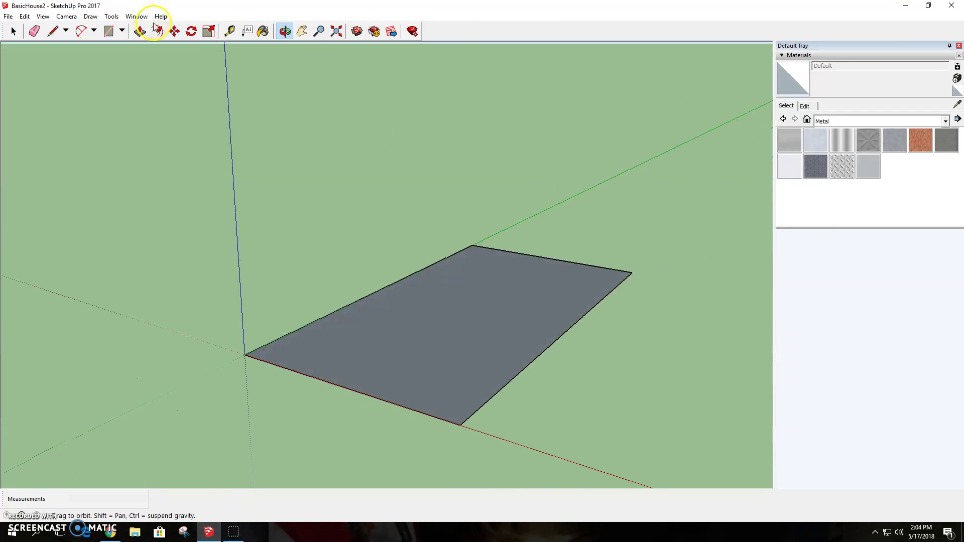
click(121, 31)
click(120, 44)
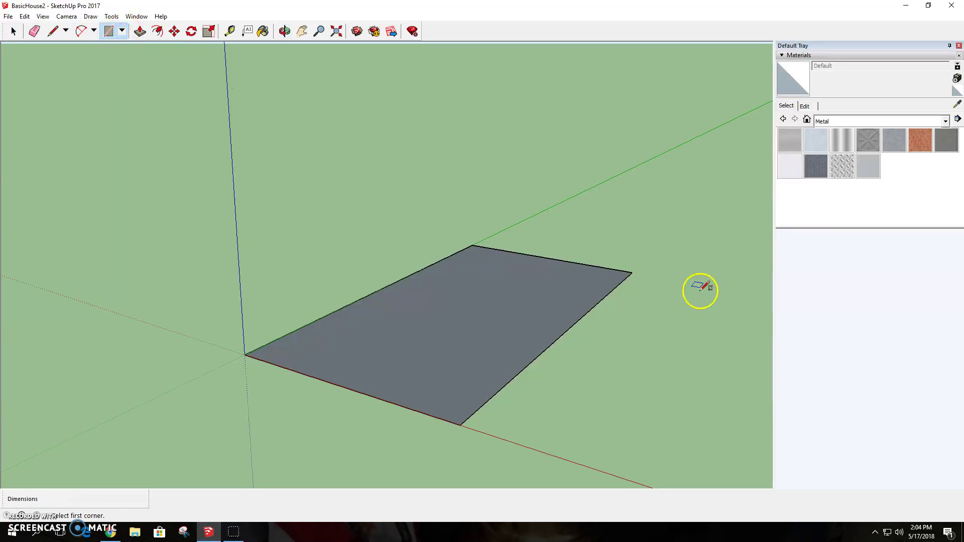
click(631, 272)
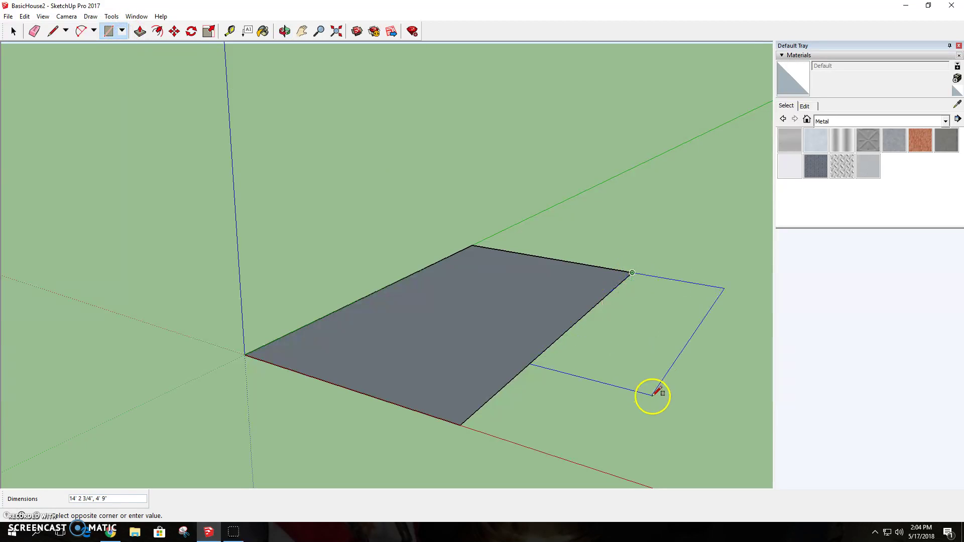
click(656, 397)
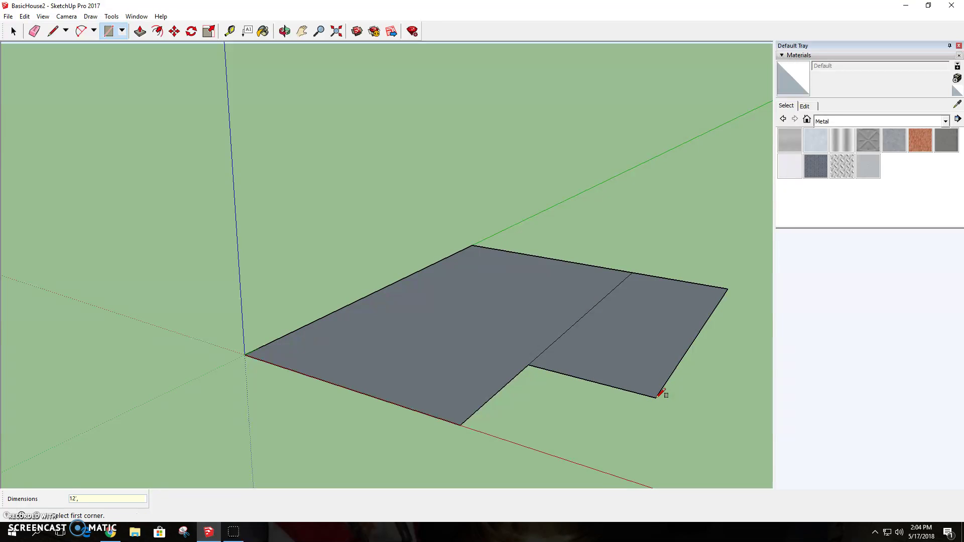
text(12',6')
key(Return)
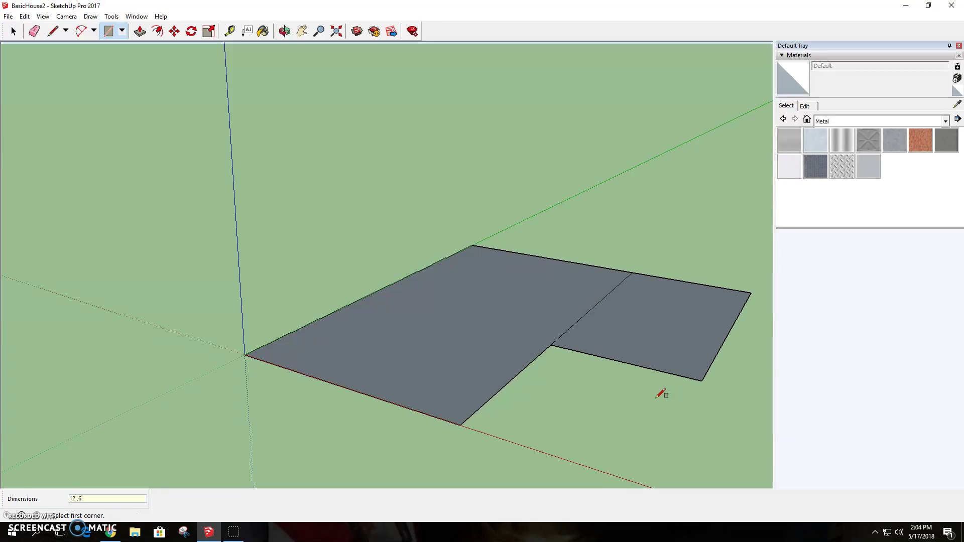
- Erase the shared edge between the two rectangles to merge them into one L-shaped floor
click(284, 34)
drag(420, 305, 307, 341)
click(302, 31)
drag(469, 258, 330, 245)
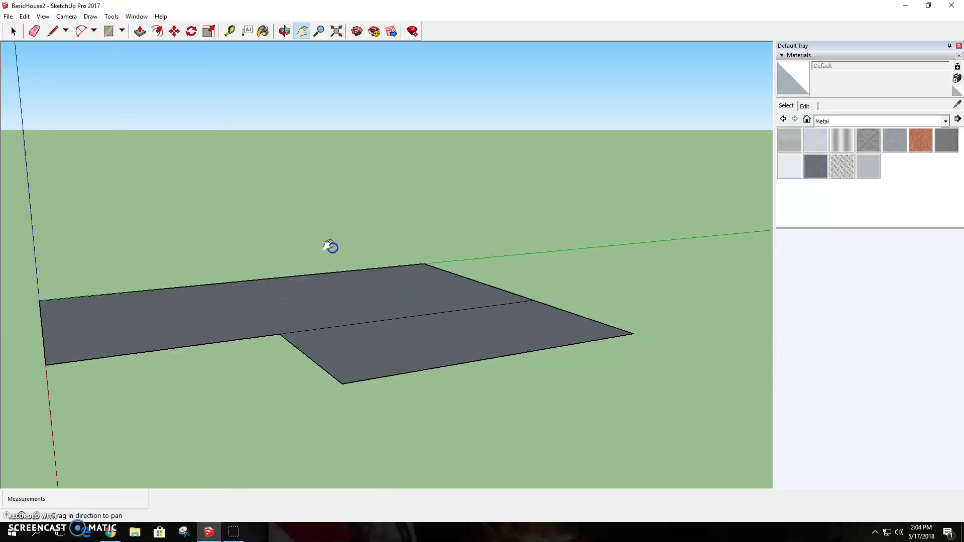
click(284, 33)
drag(260, 94, 318, 279)
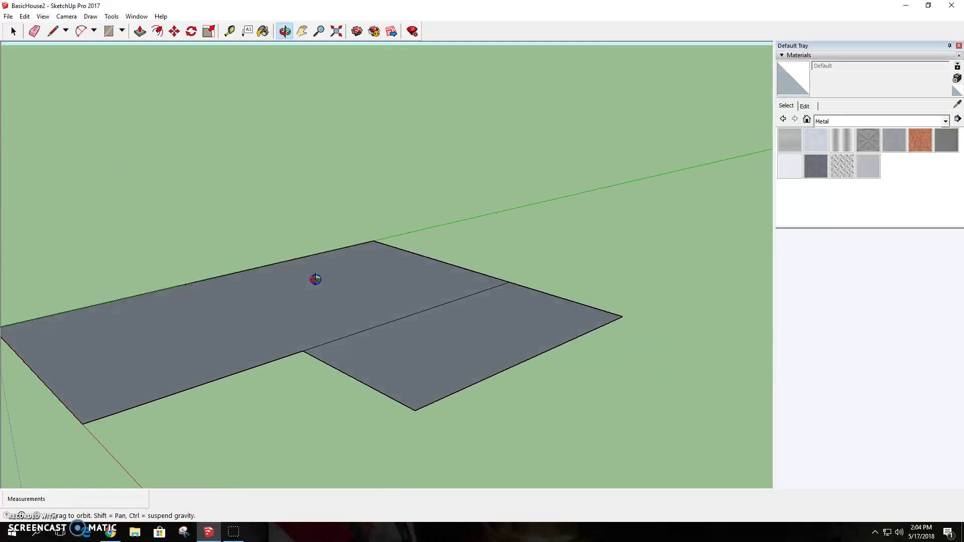
click(35, 32)
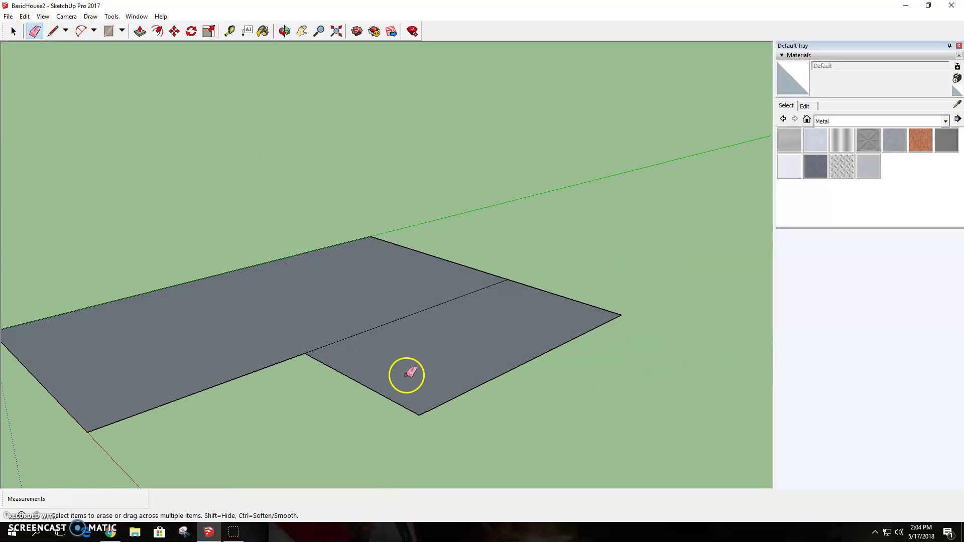
click(386, 322)
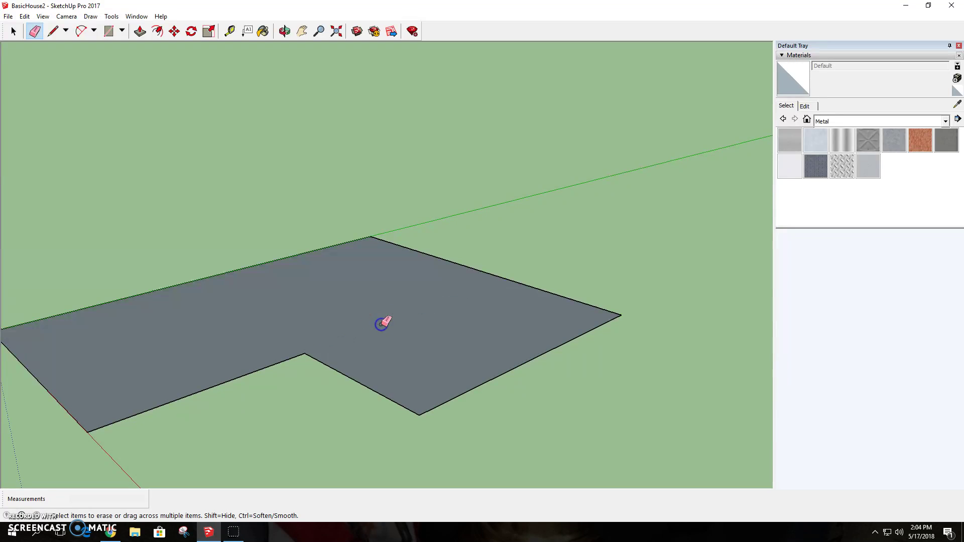
- Push/Pull the L-shaped floor upward about 8' 3" to form the house walls
click(303, 31)
drag(276, 254, 364, 246)
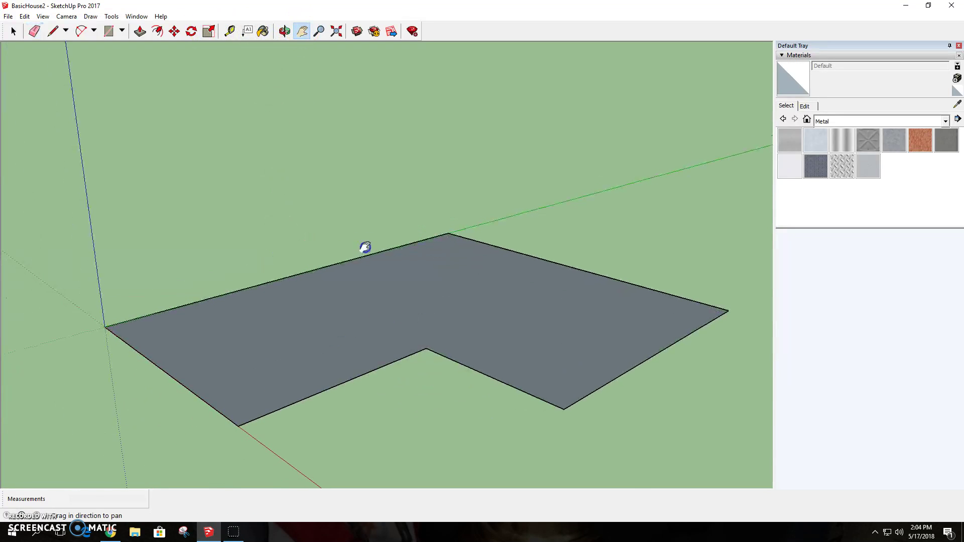
click(140, 31)
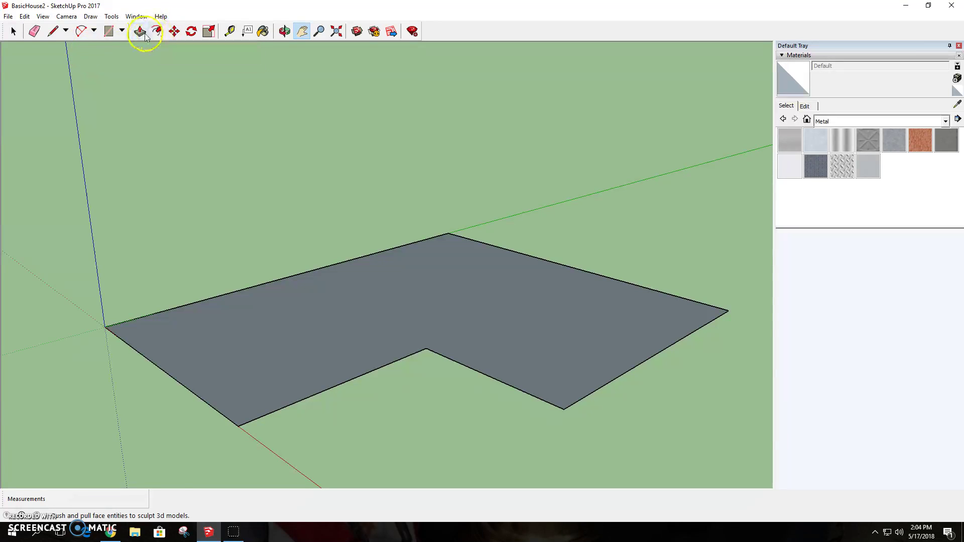
click(297, 327)
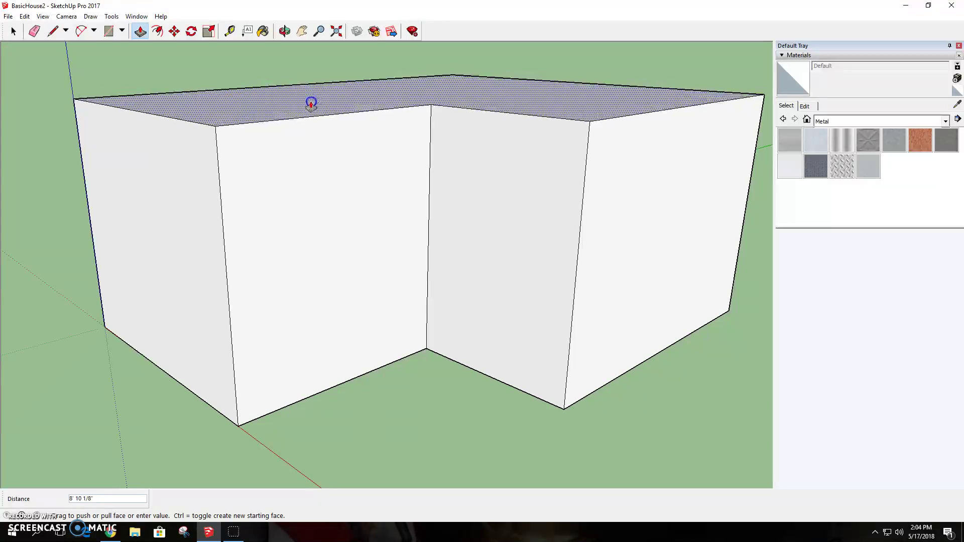
click(310, 116)
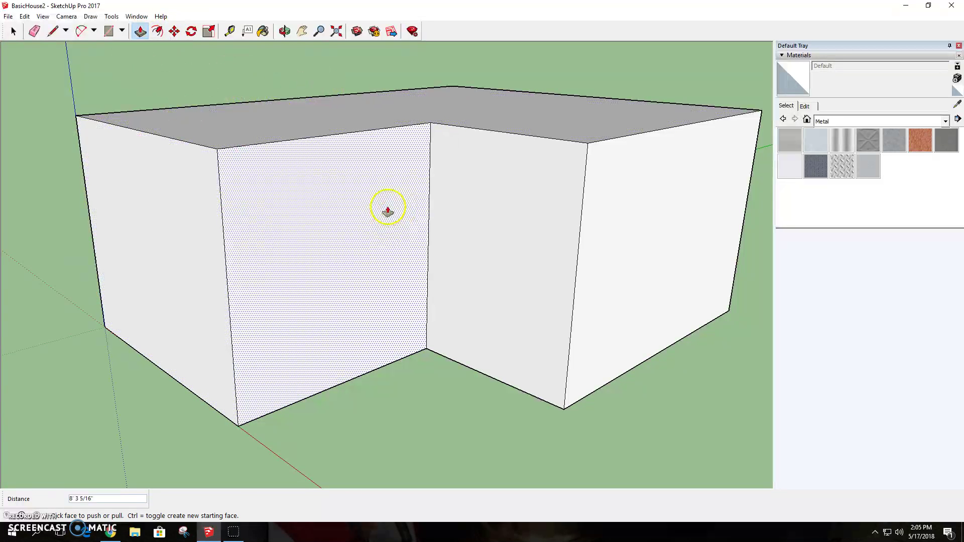
- Draw two ridge lines on the top face from the midpoints of the two wing end edges, meeting at the bend of the L
click(302, 31)
drag(408, 172, 383, 251)
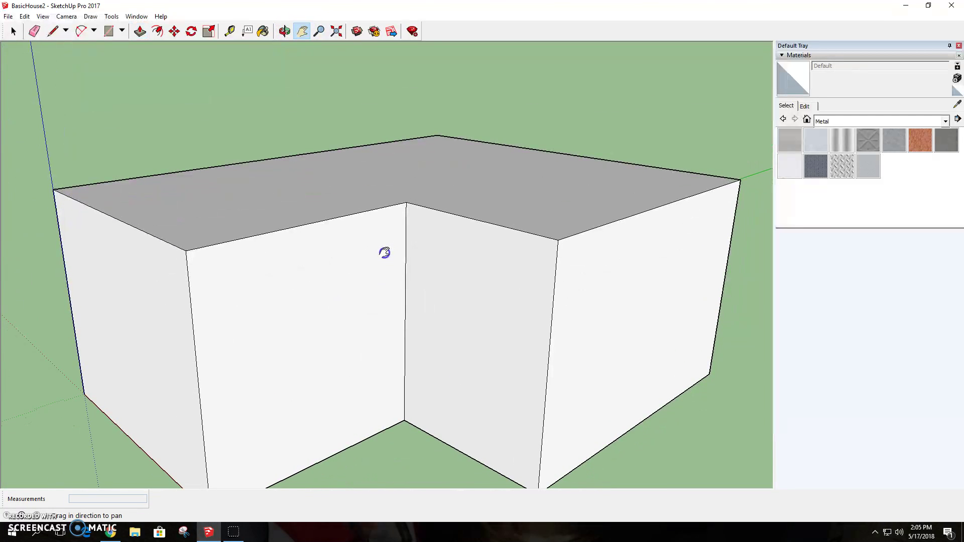
click(286, 32)
drag(422, 209, 436, 286)
click(58, 32)
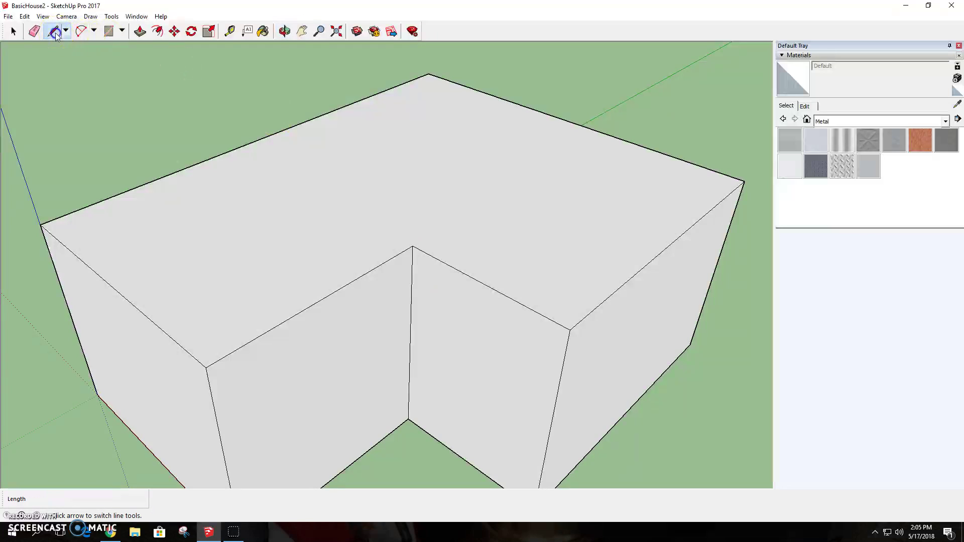
click(112, 286)
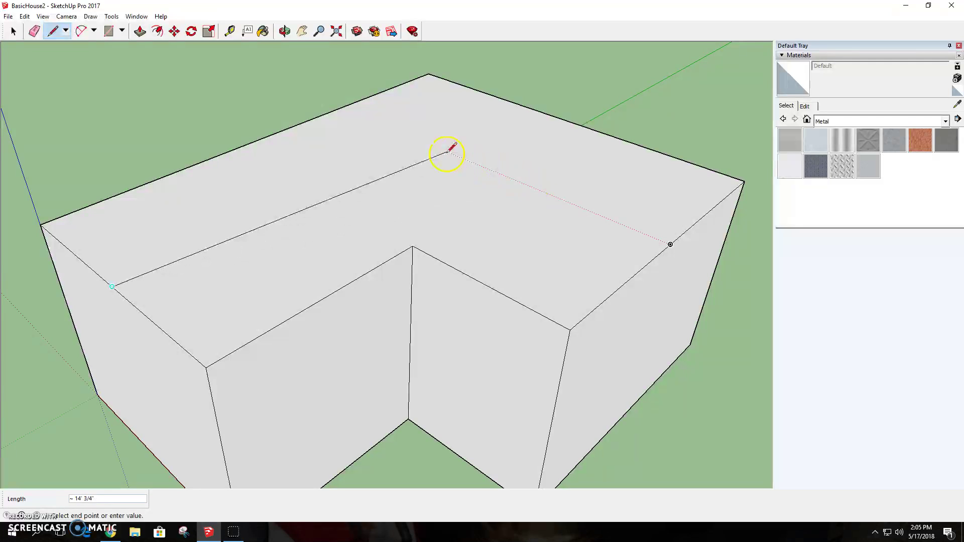
click(422, 142)
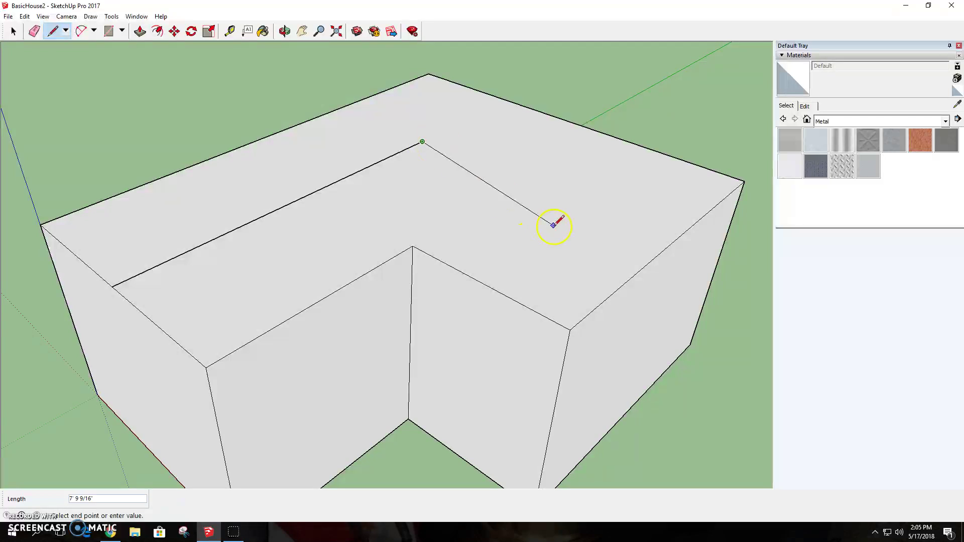
click(670, 244)
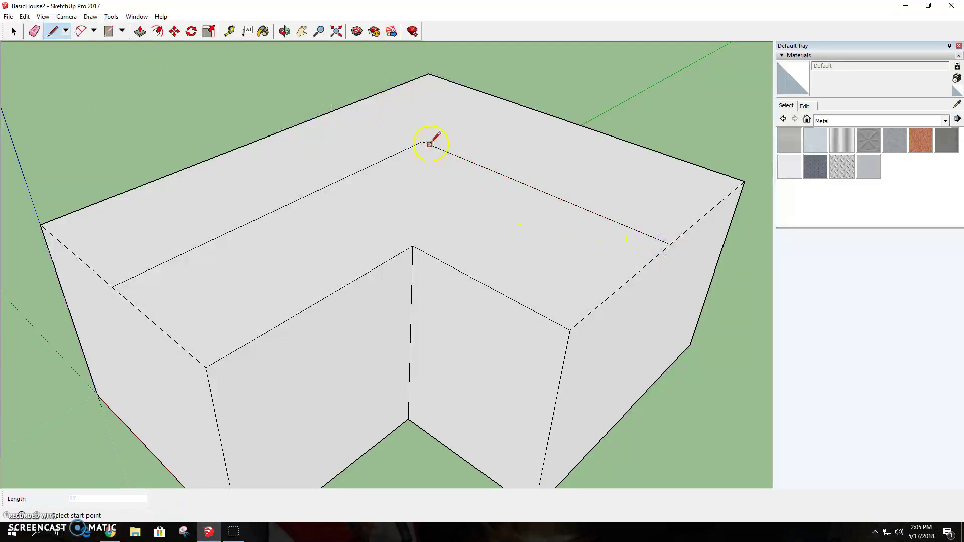
- Draw lines from the point where the ridge lines meet to the inner and outer corners of the L-shaped top
click(422, 141)
click(412, 246)
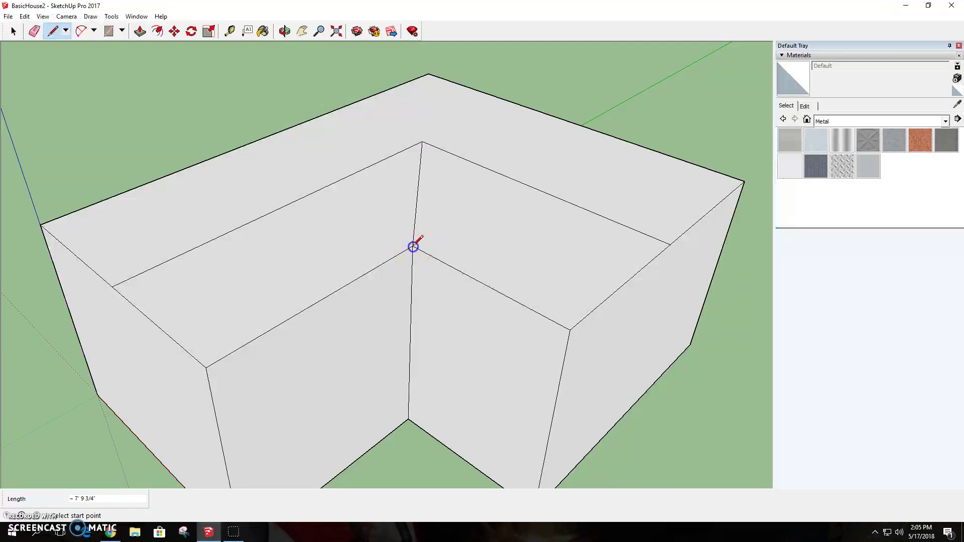
click(423, 142)
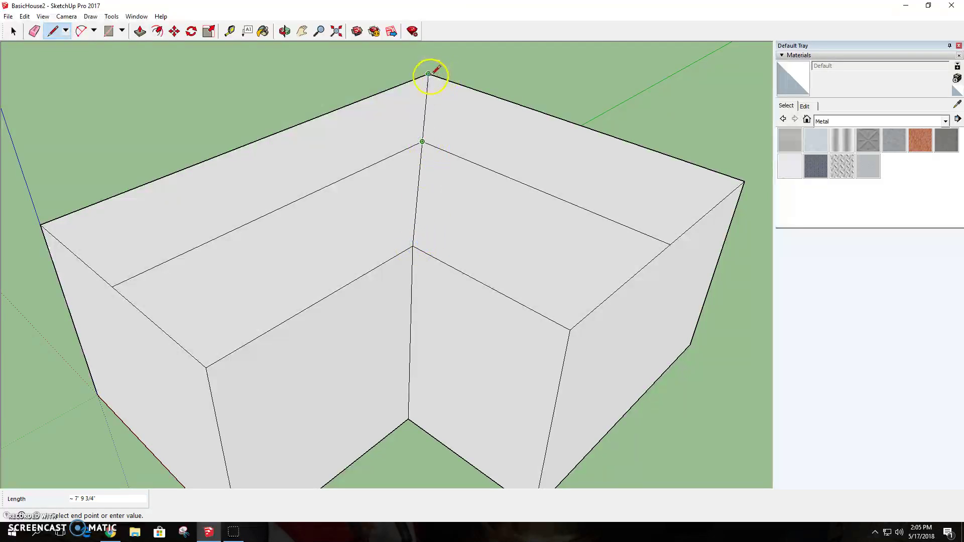
- Select both ridge lines and move them straight up about 4' 8" to form the pitched roof
click(13, 31)
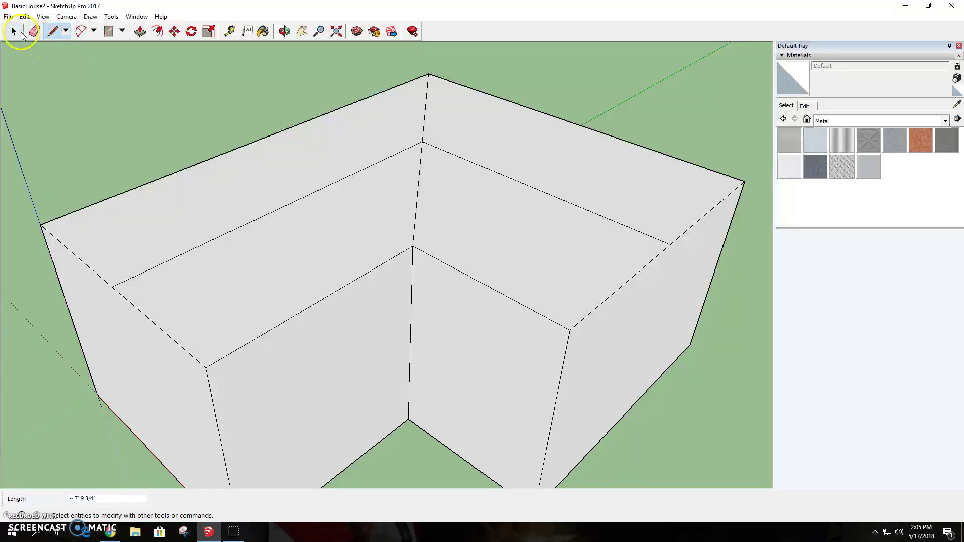
click(267, 217)
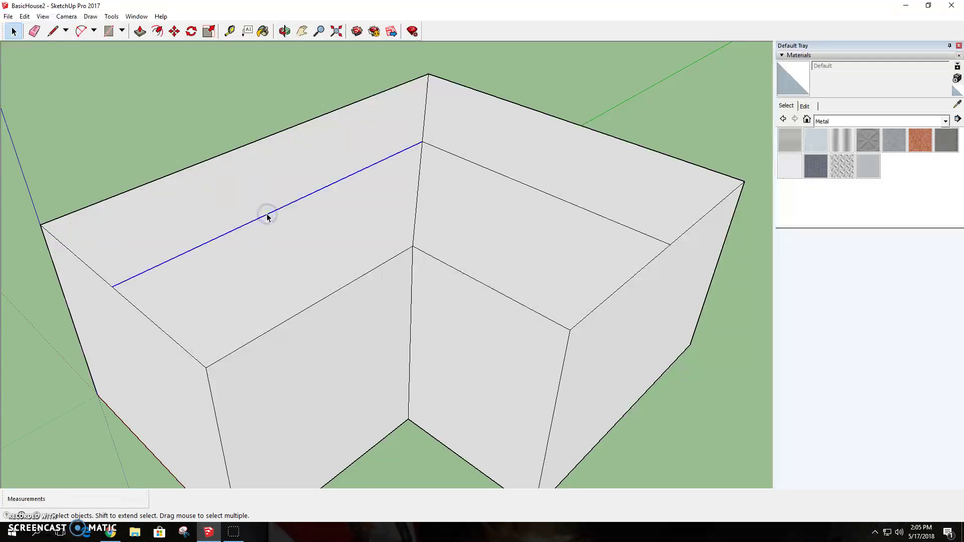
shift+click(528, 189)
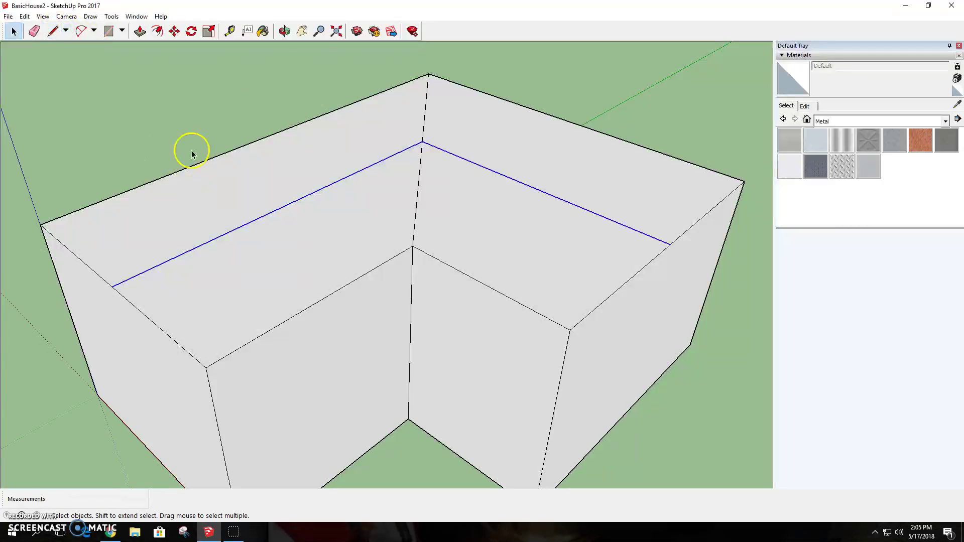
click(284, 31)
drag(230, 119, 370, 256)
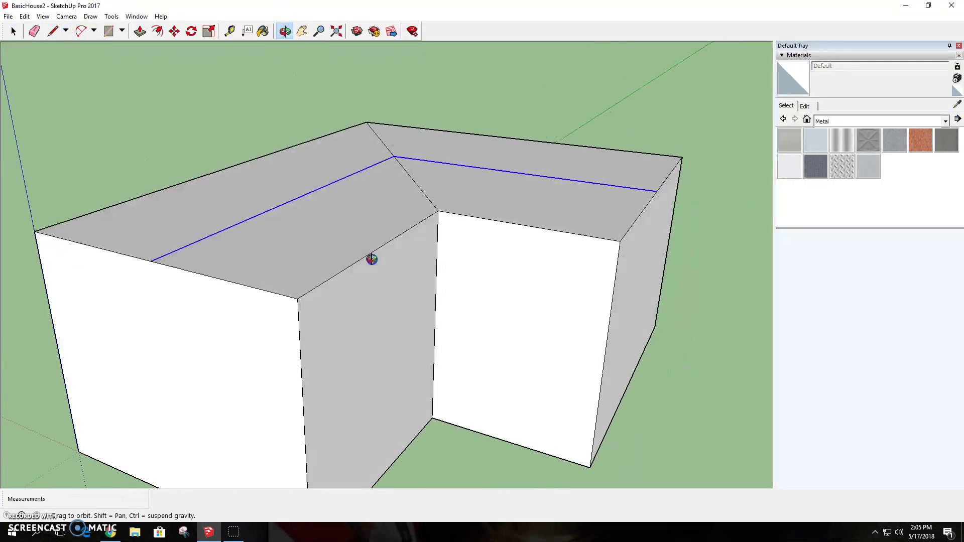
click(174, 31)
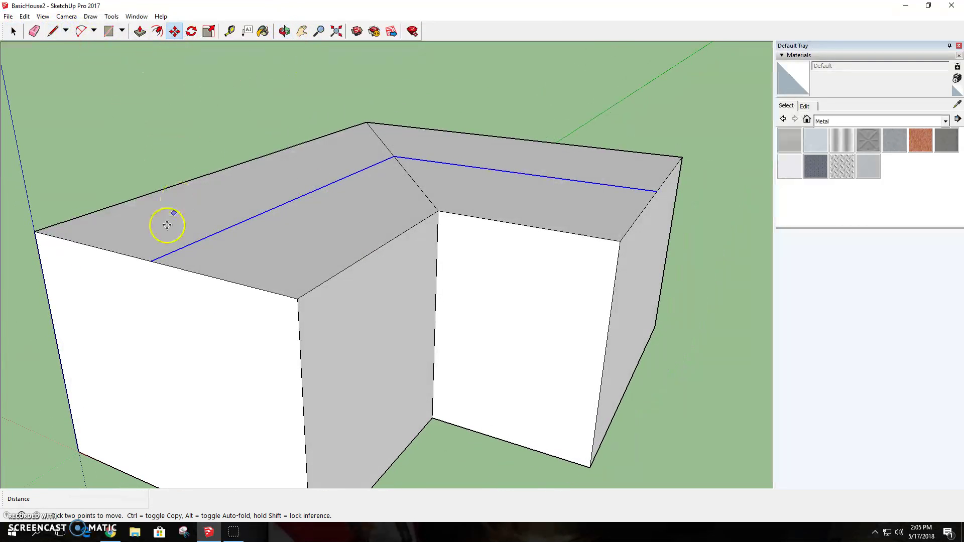
click(154, 261)
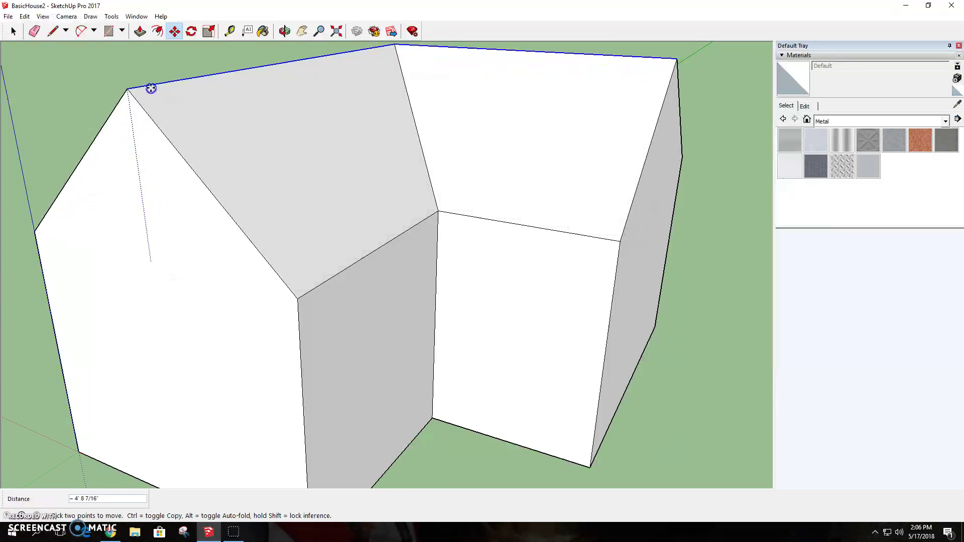
click(149, 89)
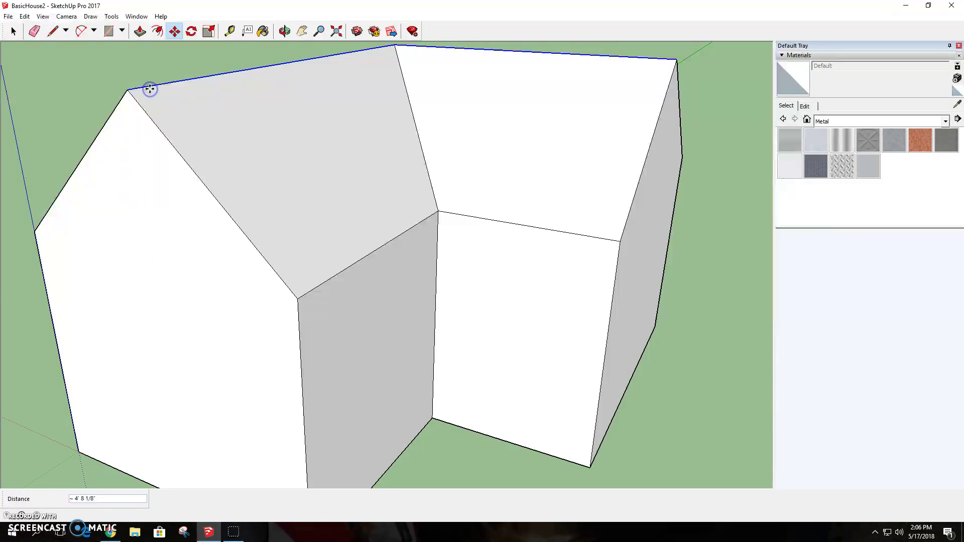
click(38, 93)
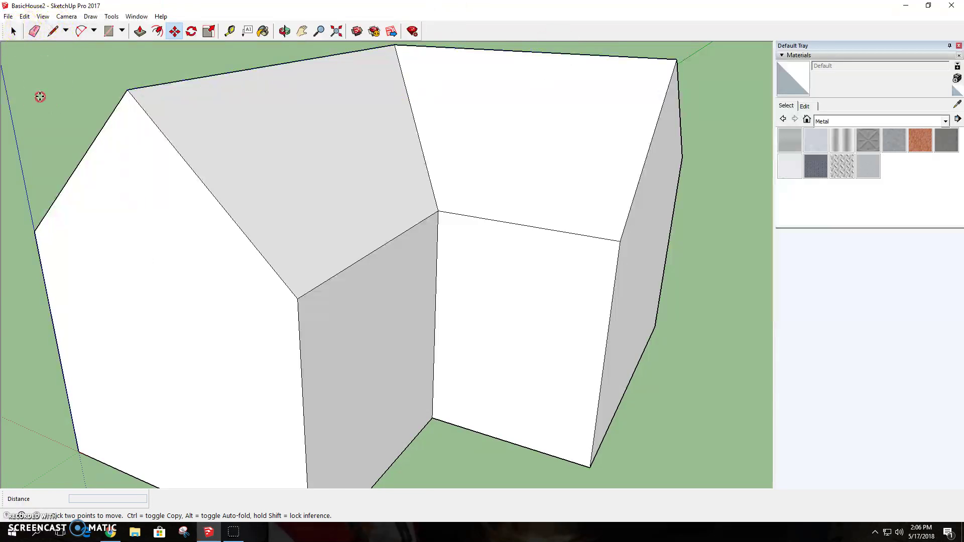
- Offset the outline of the house's L-shaped bottom face inward about 10 9/16"
click(288, 31)
drag(552, 217, 351, 245)
click(302, 32)
click(283, 31)
drag(380, 281, 405, 70)
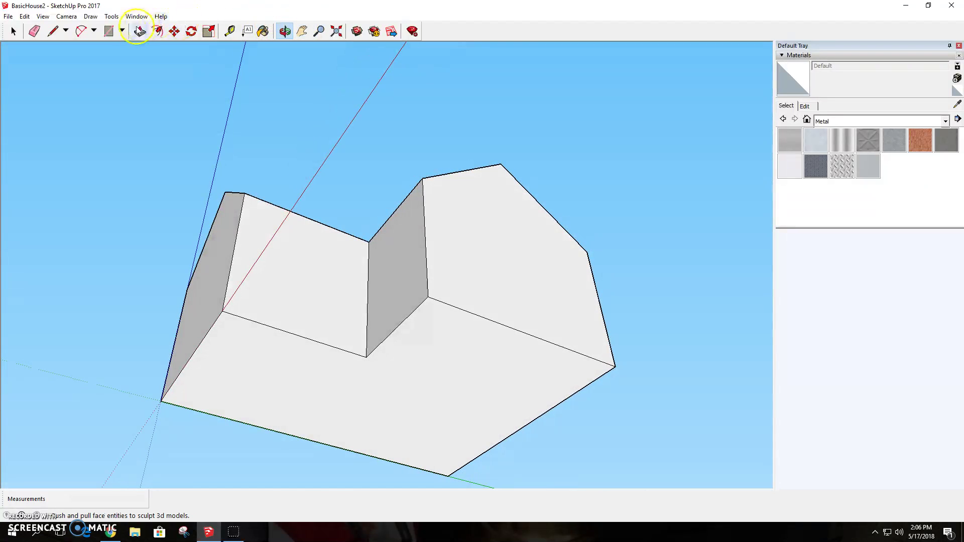
click(157, 31)
click(295, 347)
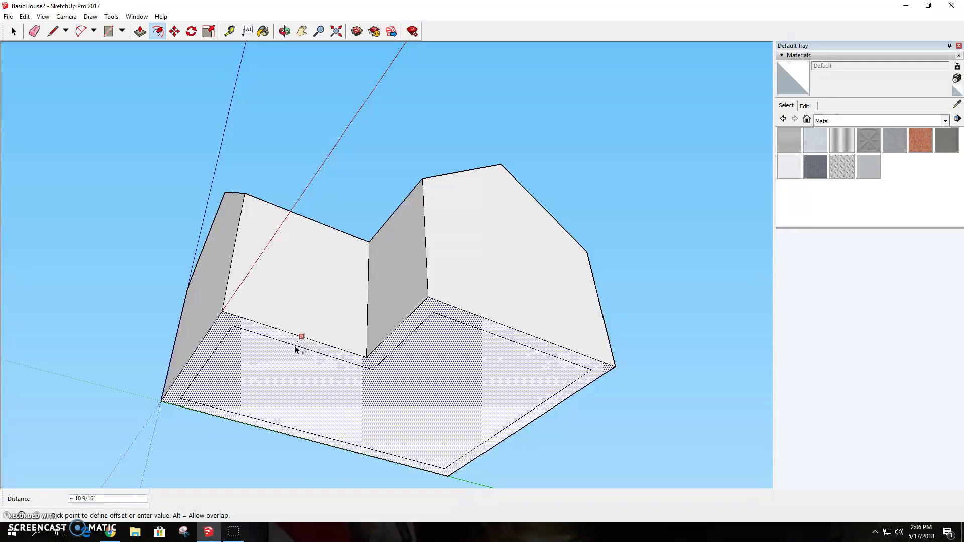
click(295, 350)
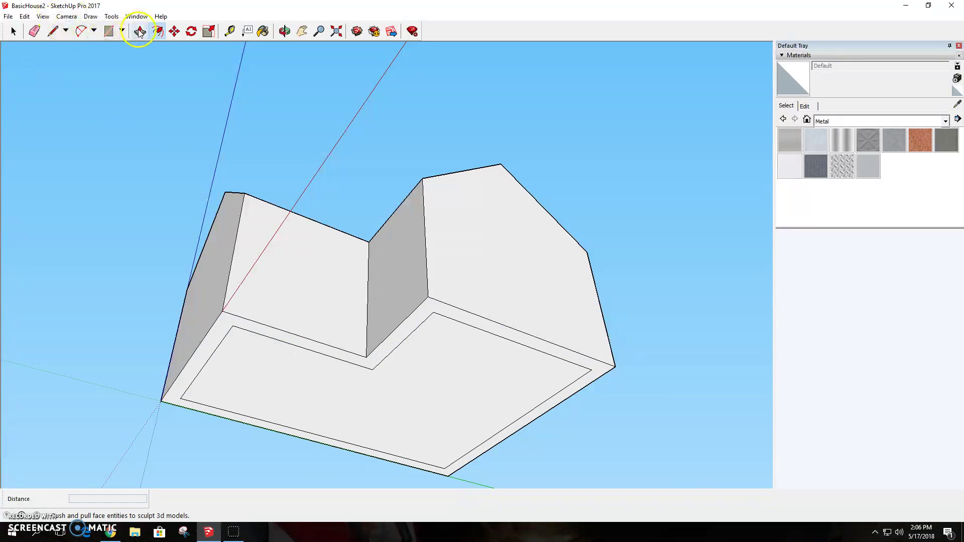
- Try to Push/Pull the border strip of the underside up about 7' 11 1/2" to form eaves, and undo it
click(284, 38)
drag(290, 104, 303, 174)
click(143, 31)
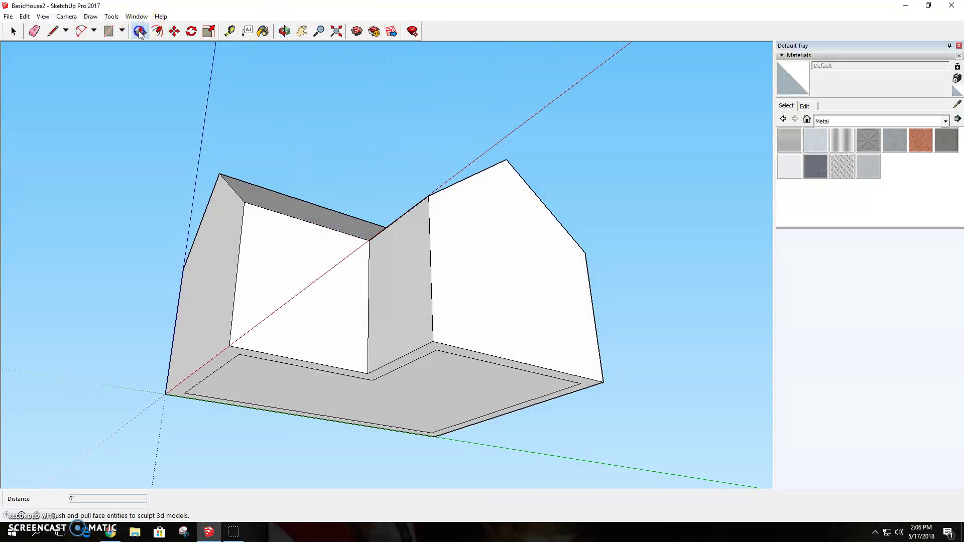
drag(428, 346, 448, 210)
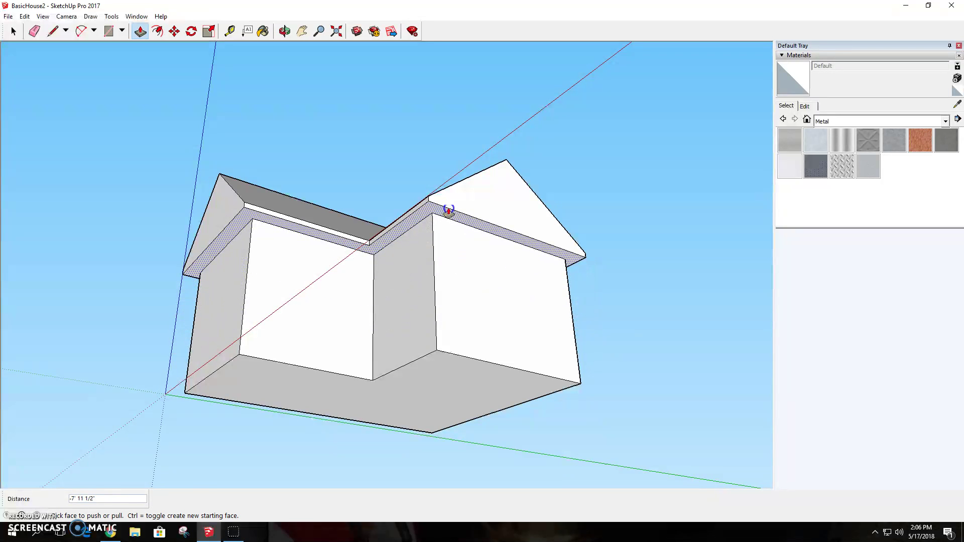
key(ctrl+z)
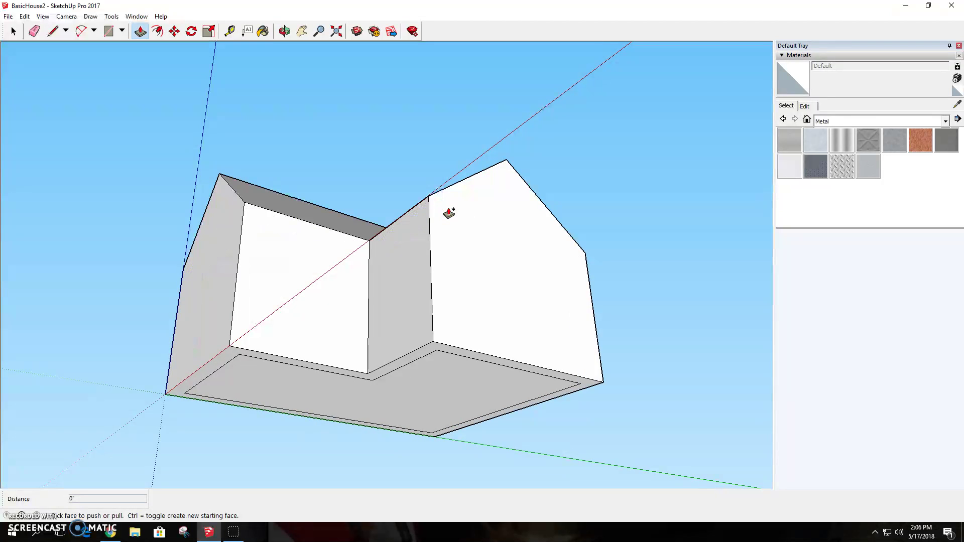
- Offset the outline of the L-shaped bottom face inward about 5" in place of the wider offset
click(282, 31)
drag(295, 217, 307, 215)
click(158, 31)
click(258, 269)
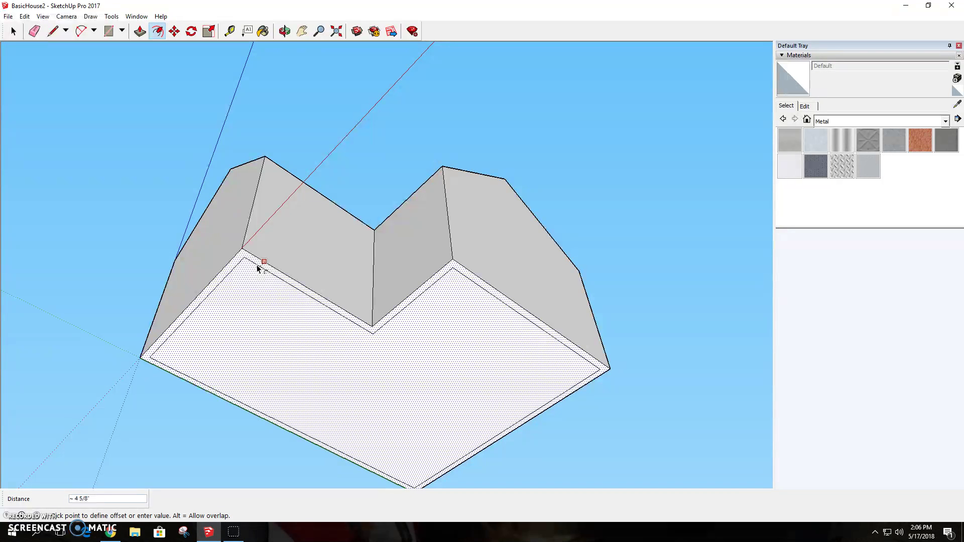
click(255, 268)
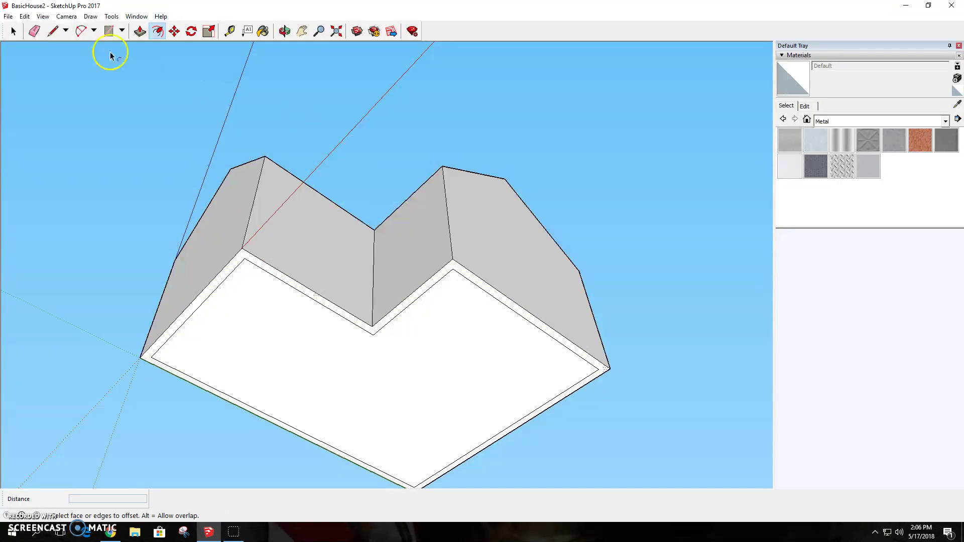
- Push/Pull the border strip of the underside up to just below the roof edge, leaving a thin overhanging eave around the walls
click(288, 30)
drag(323, 121, 318, 178)
click(140, 31)
click(293, 326)
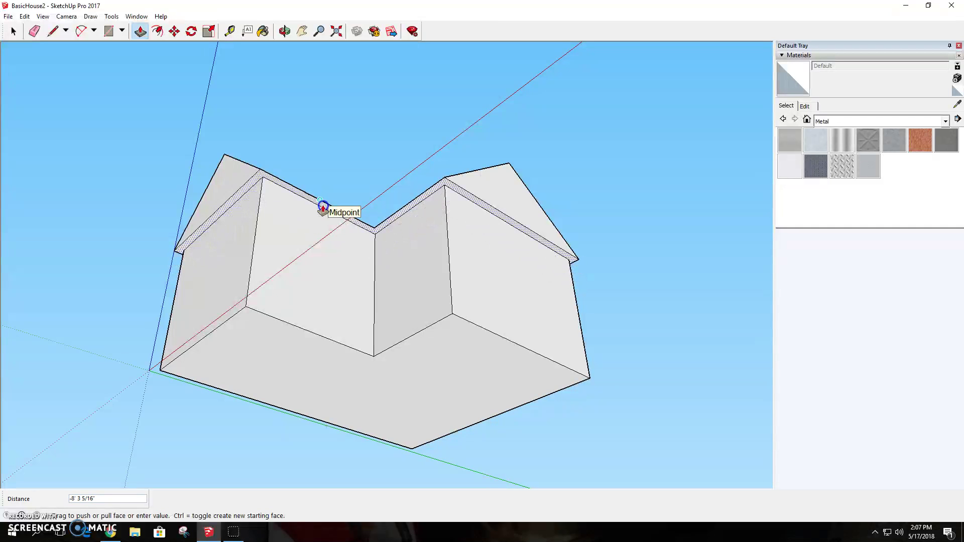
click(287, 32)
drag(389, 146, 407, 246)
click(140, 31)
drag(401, 242, 408, 235)
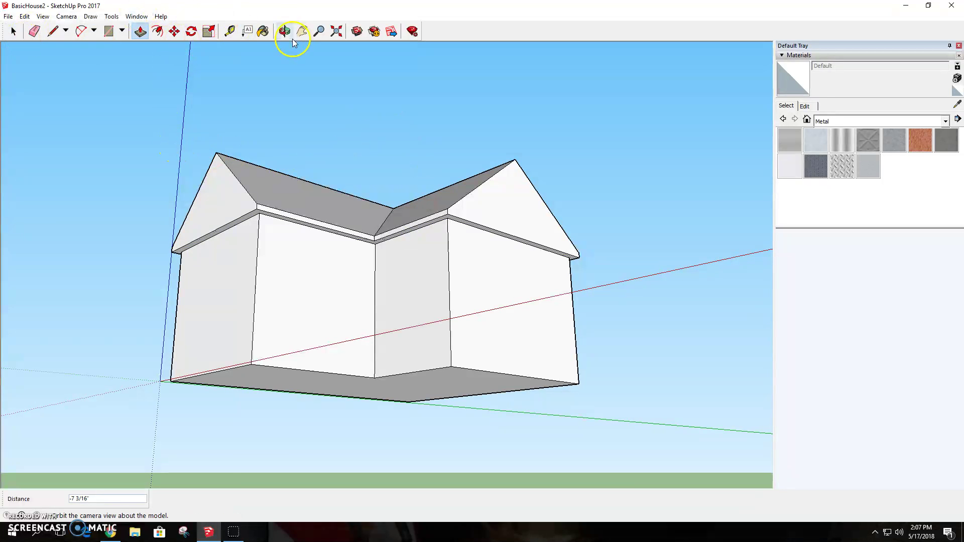
- Draw a door rectangle about 3' 3" by 5' 3" and a window rectangle about 3' 6" by 2' 6" on the front gable wall
click(13, 31)
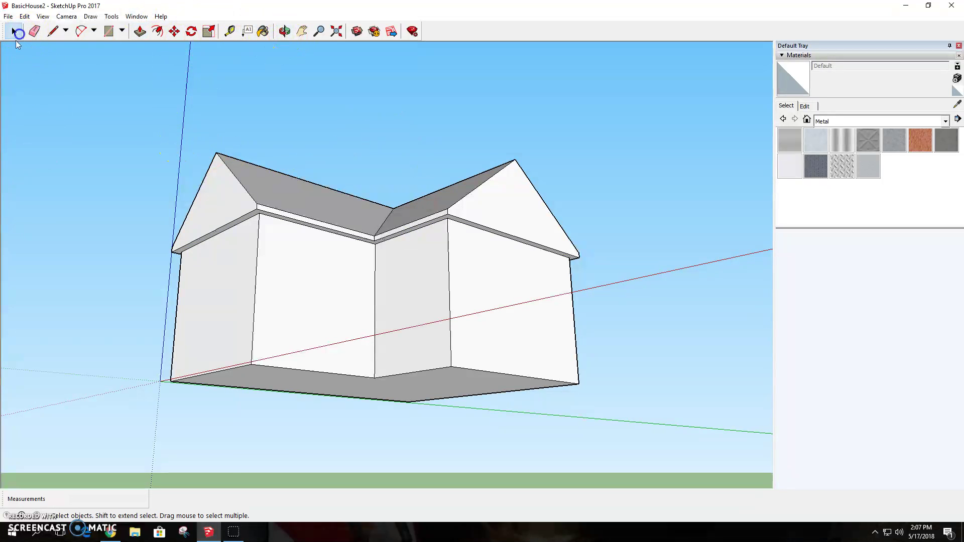
click(284, 31)
drag(462, 178, 437, 294)
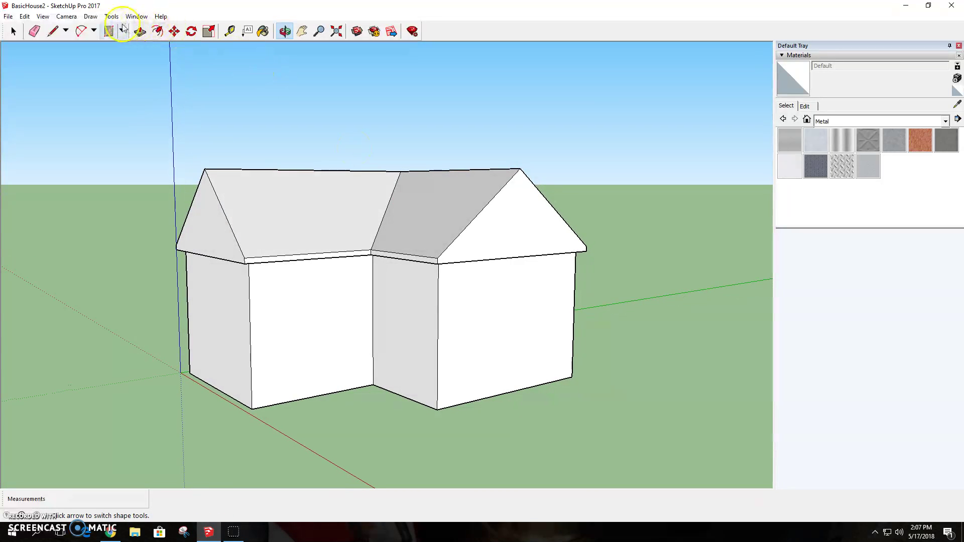
click(463, 404)
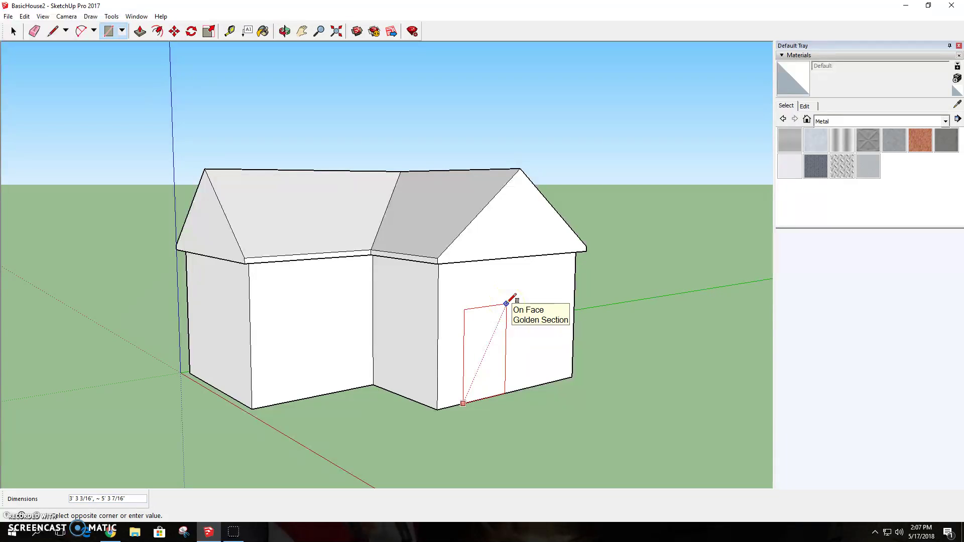
click(506, 303)
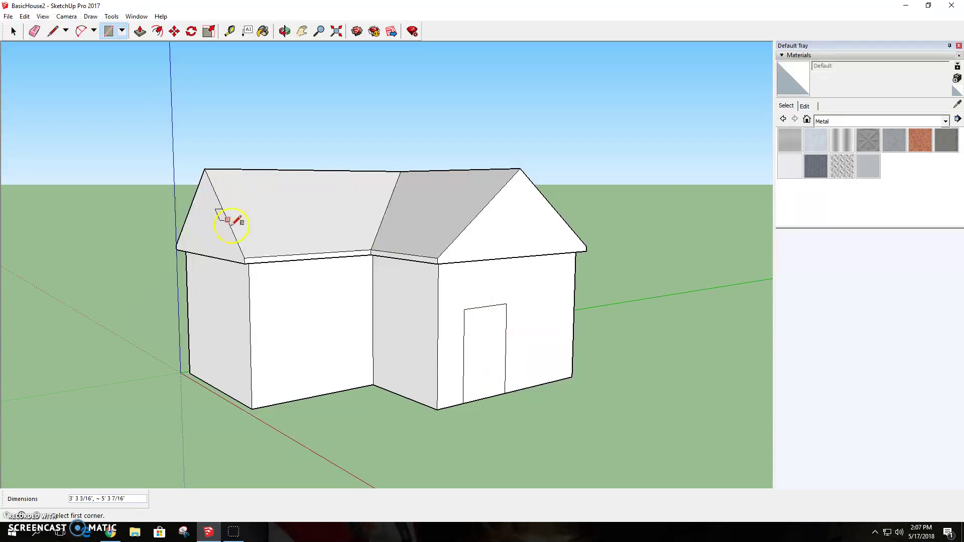
click(523, 303)
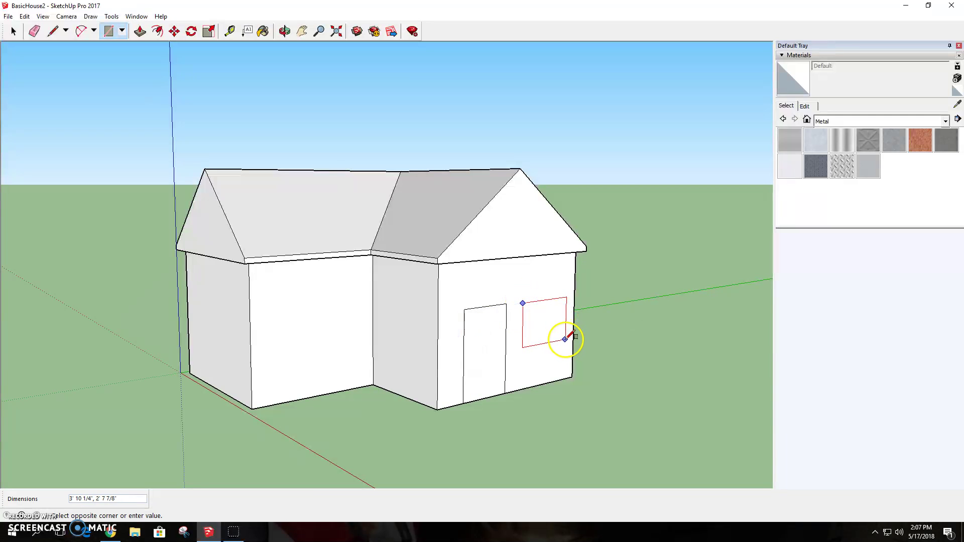
click(562, 337)
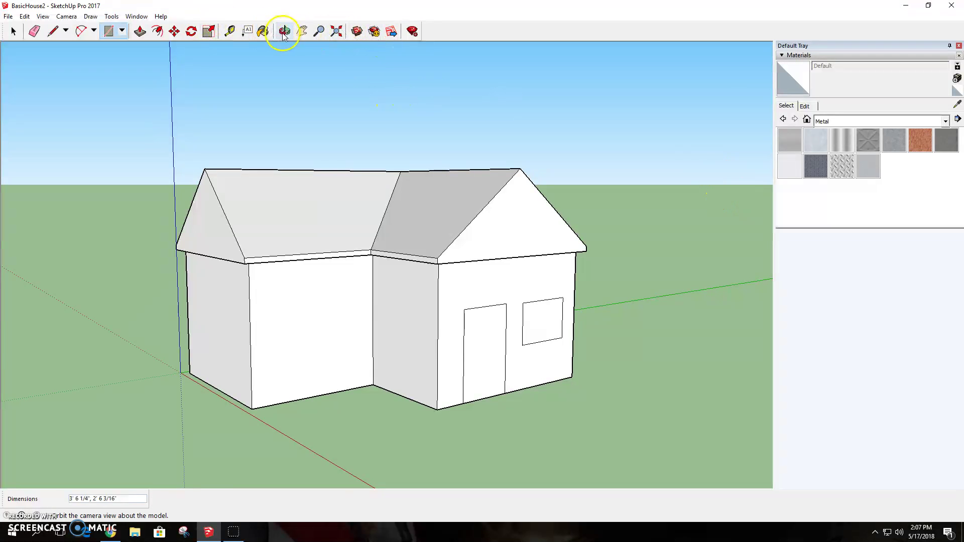
- Offset the window rectangle outward about 1 11/16", and offset the resulting outline outward once more for a double frame
click(301, 32)
drag(580, 286, 493, 302)
scroll(445, 336, up, 4)
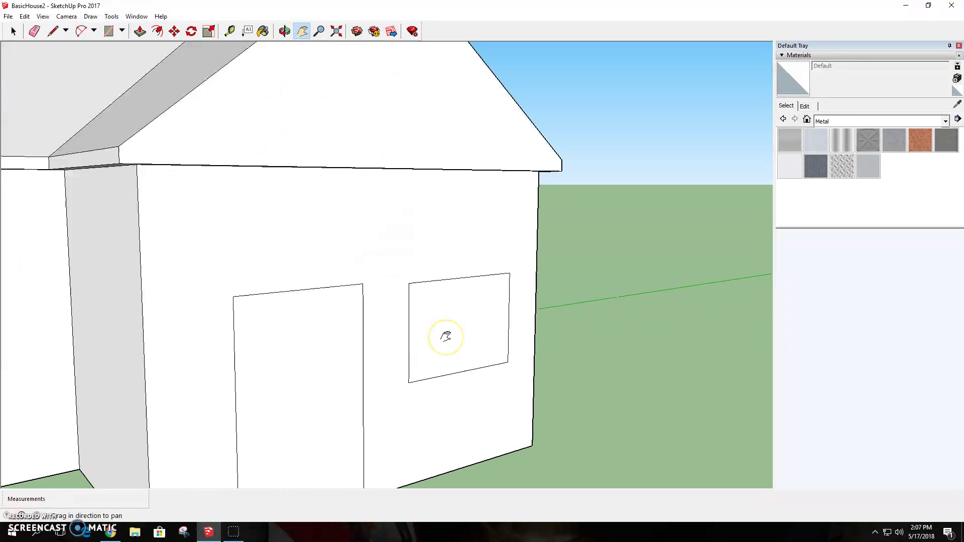
click(284, 31)
drag(441, 307, 347, 303)
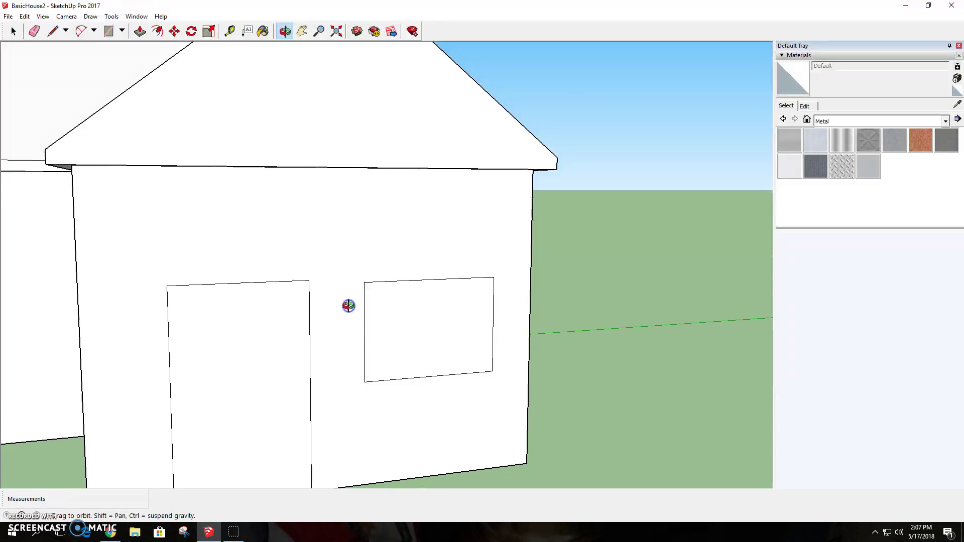
click(157, 32)
click(402, 284)
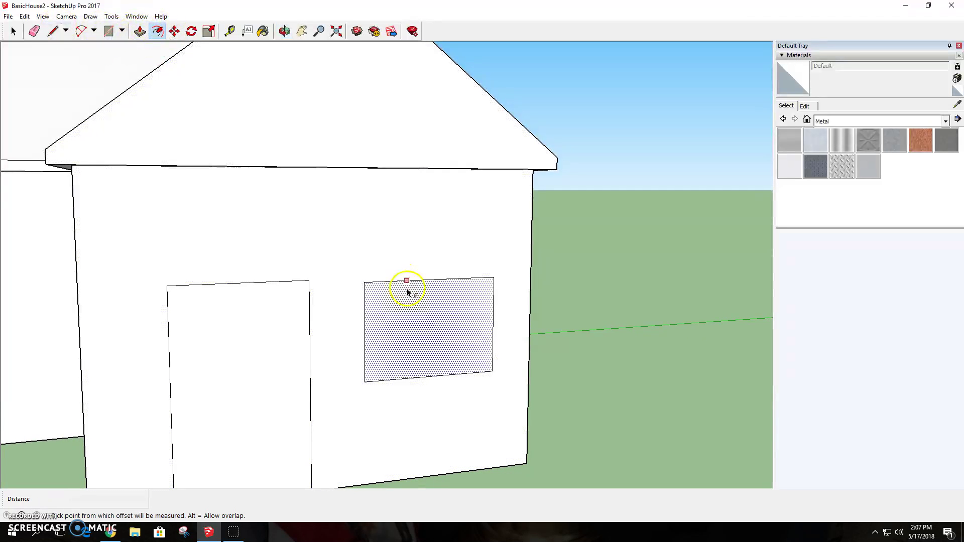
click(407, 290)
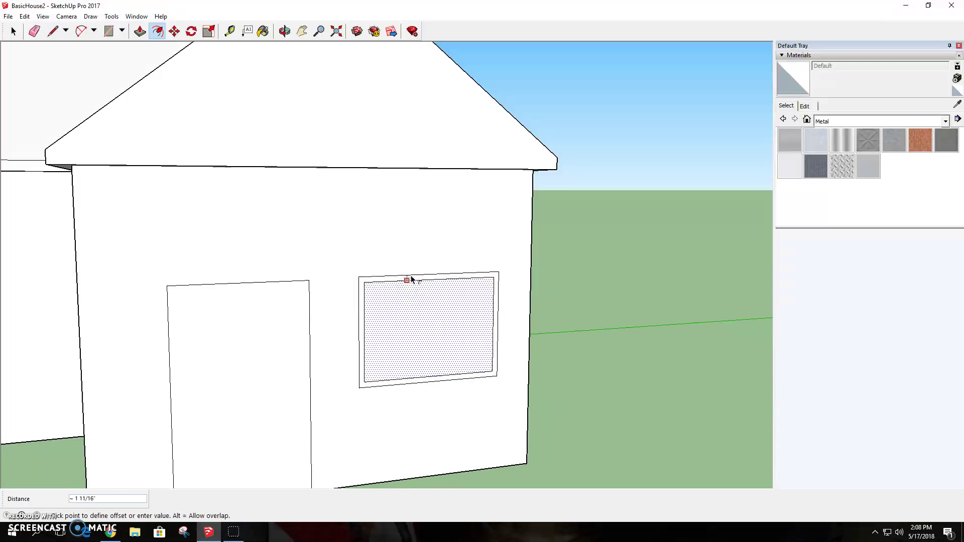
click(411, 279)
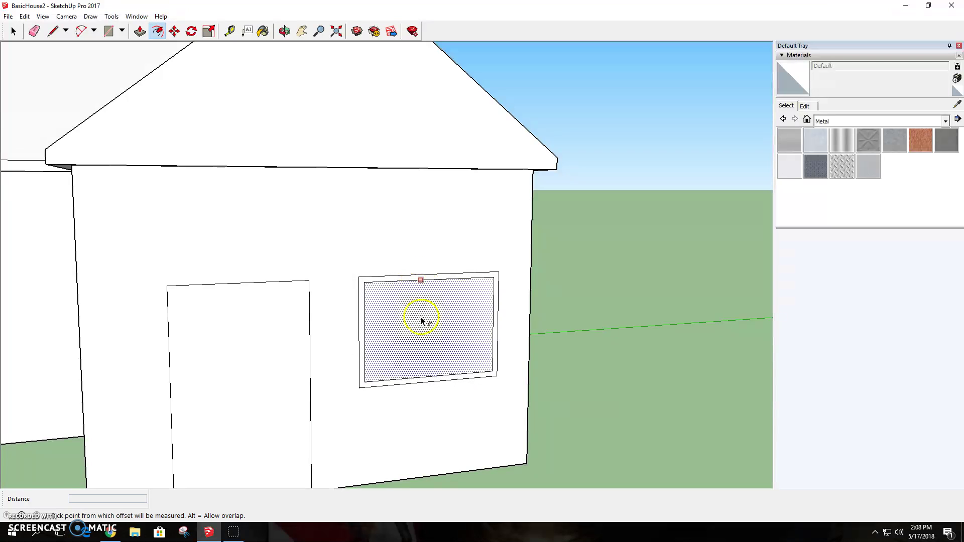
click(424, 279)
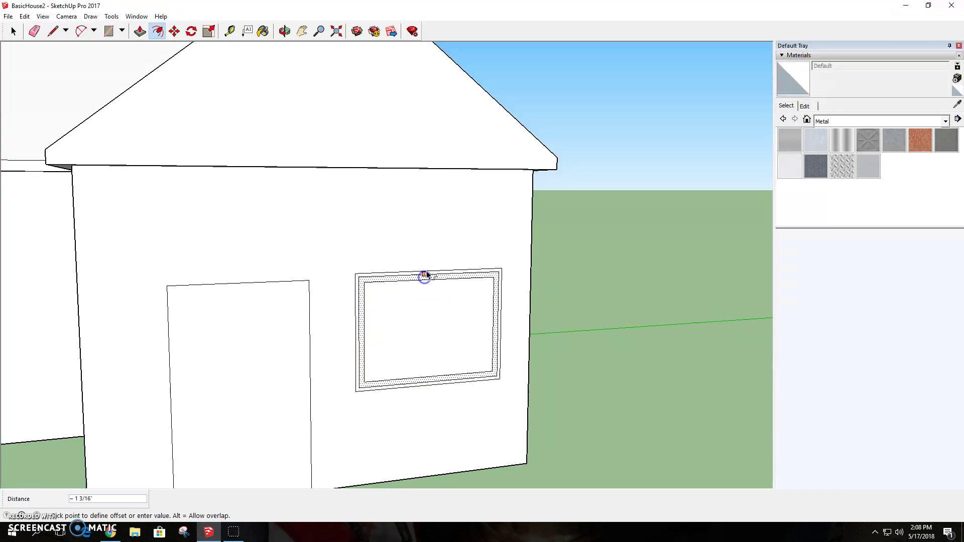
click(426, 274)
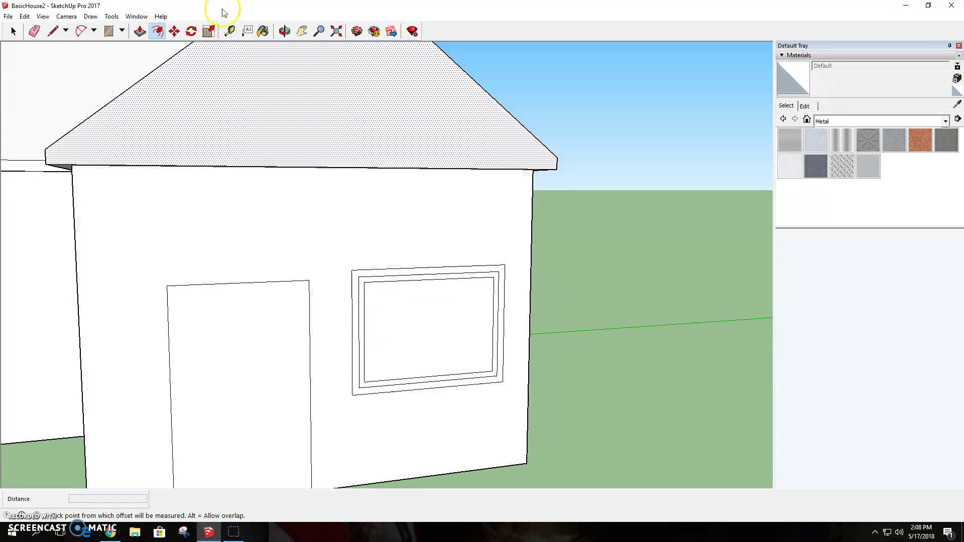
- Try to Push/Pull the inner window frame strip outward about 1 9/16"
click(284, 31)
drag(252, 180, 374, 197)
click(140, 31)
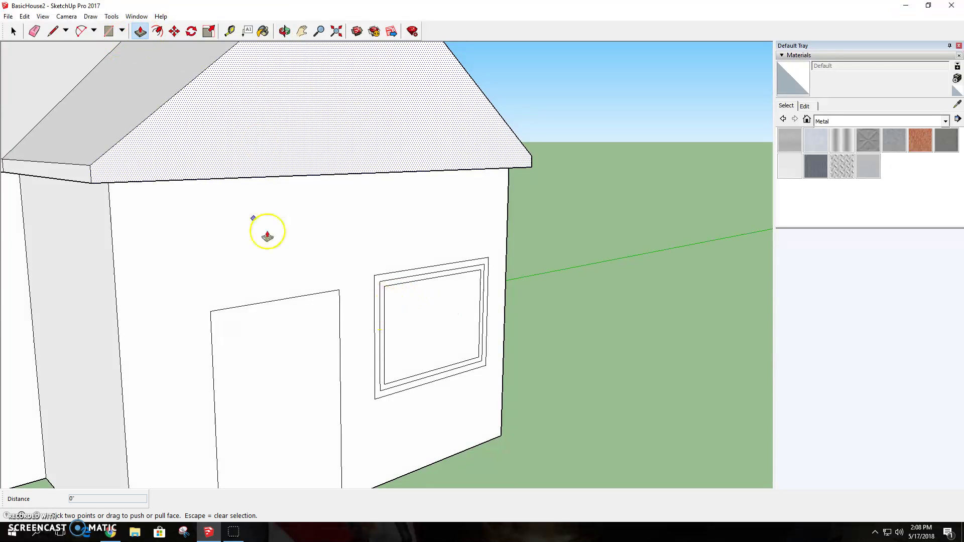
scroll(381, 309, up, 3)
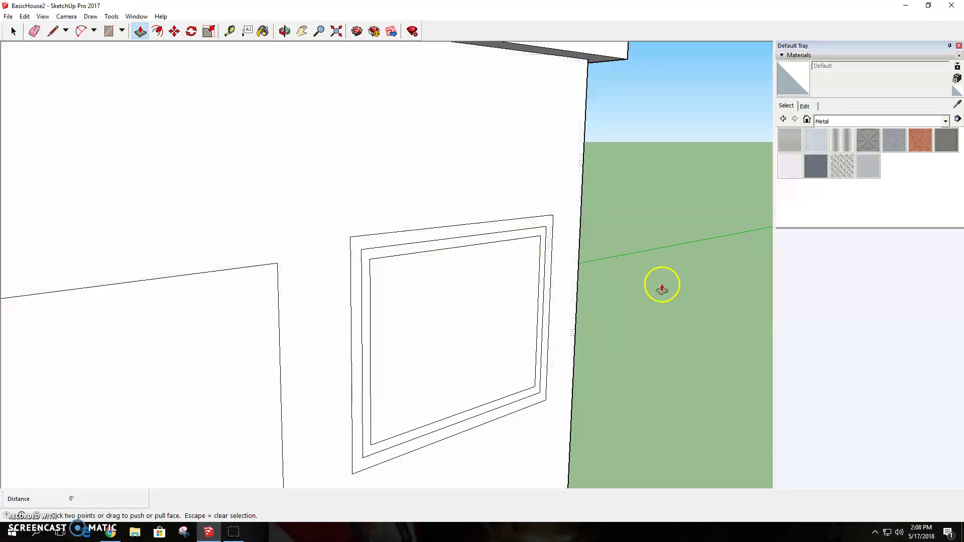
click(409, 252)
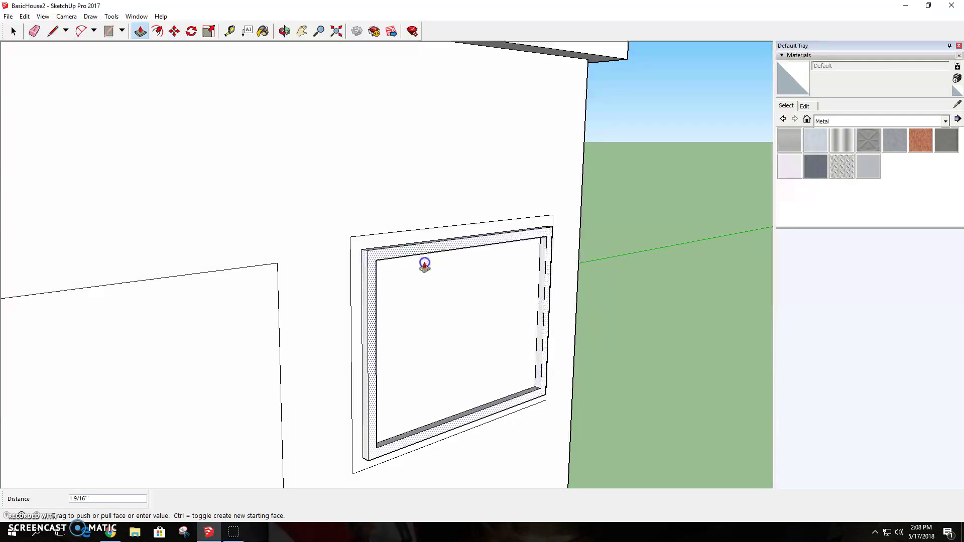
click(422, 262)
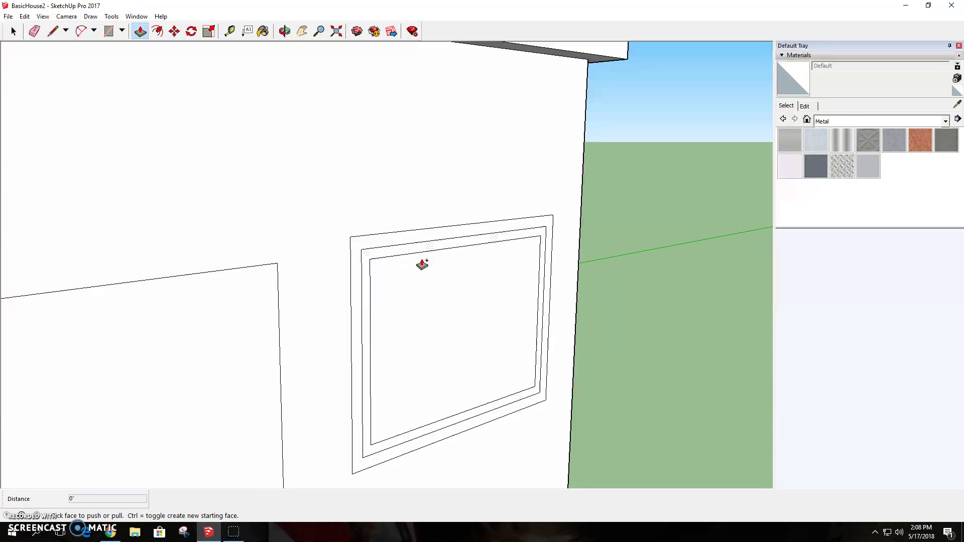
- Recess the window pane, pull the outer frame strip out 2", and bring the pane back outward about 3 3/4"
click(426, 301)
click(366, 249)
click(368, 241)
text(2)
key(Return)
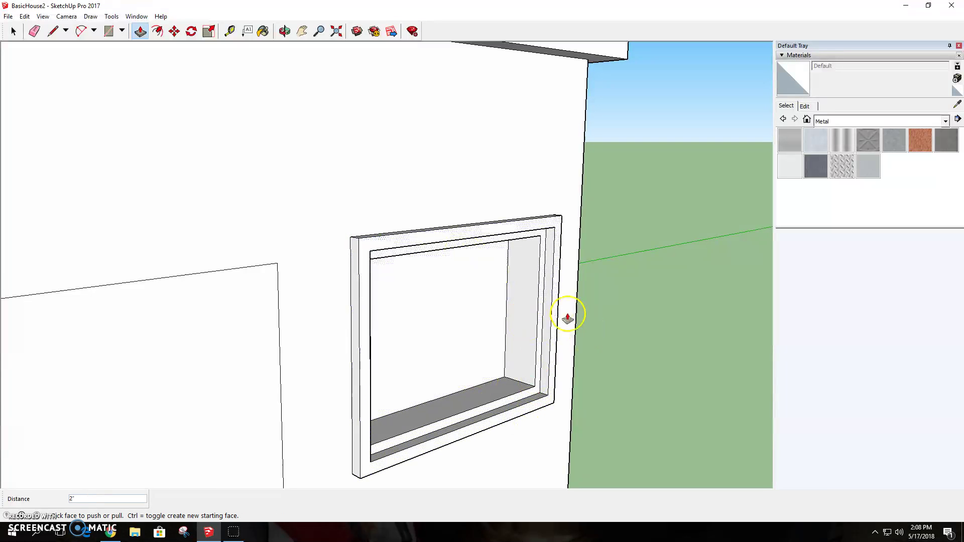
click(470, 330)
click(482, 335)
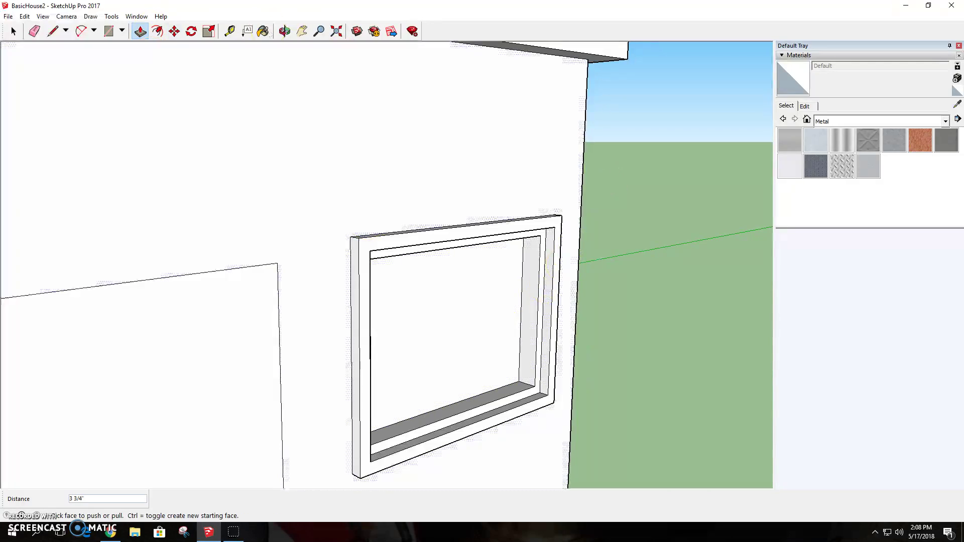
- Draw a vertical and a horizontal centre line across the window pane, dividing it into four panes
click(284, 31)
drag(489, 194, 387, 194)
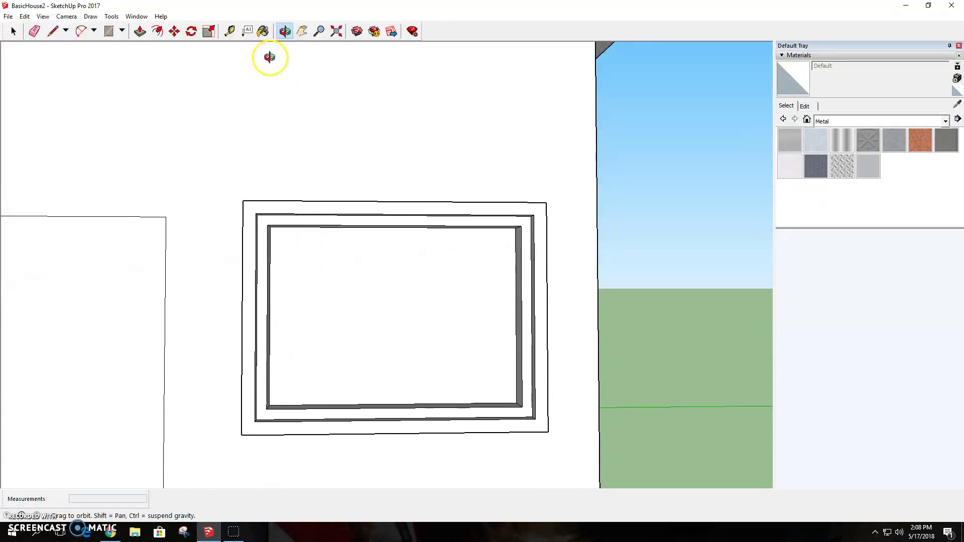
click(52, 31)
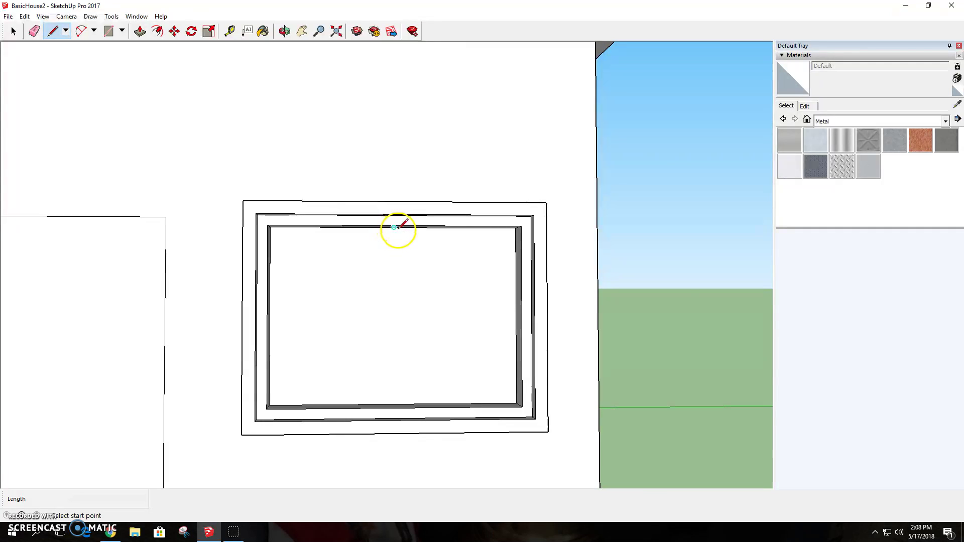
scroll(423, 255, up, 3)
scroll(371, 212, up, 1)
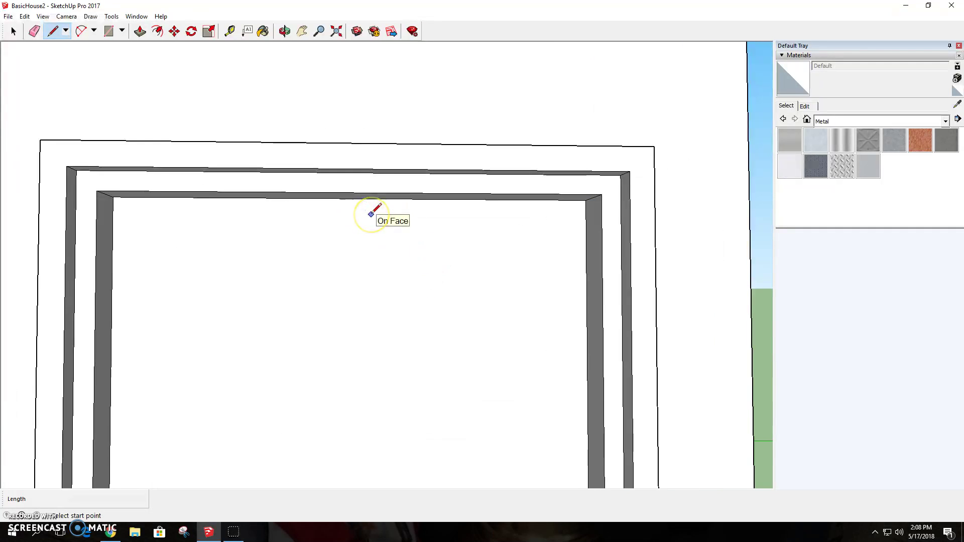
scroll(370, 213, down, 1)
click(301, 31)
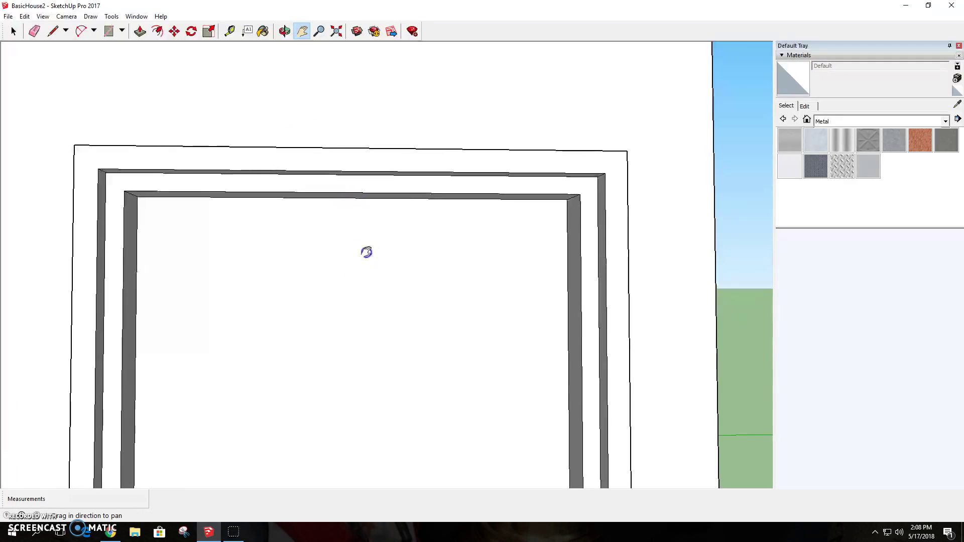
drag(366, 252, 377, 204)
click(52, 31)
click(370, 142)
click(370, 451)
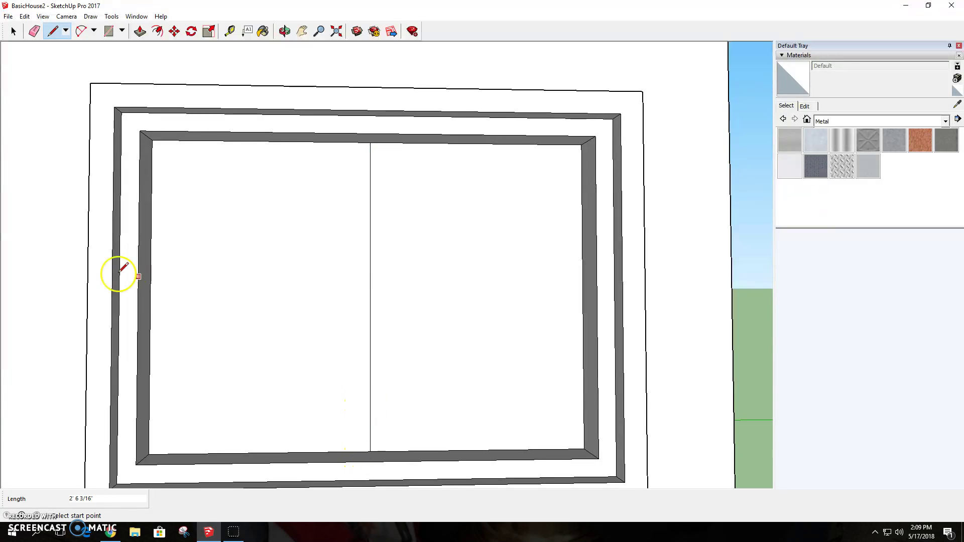
click(150, 296)
click(581, 298)
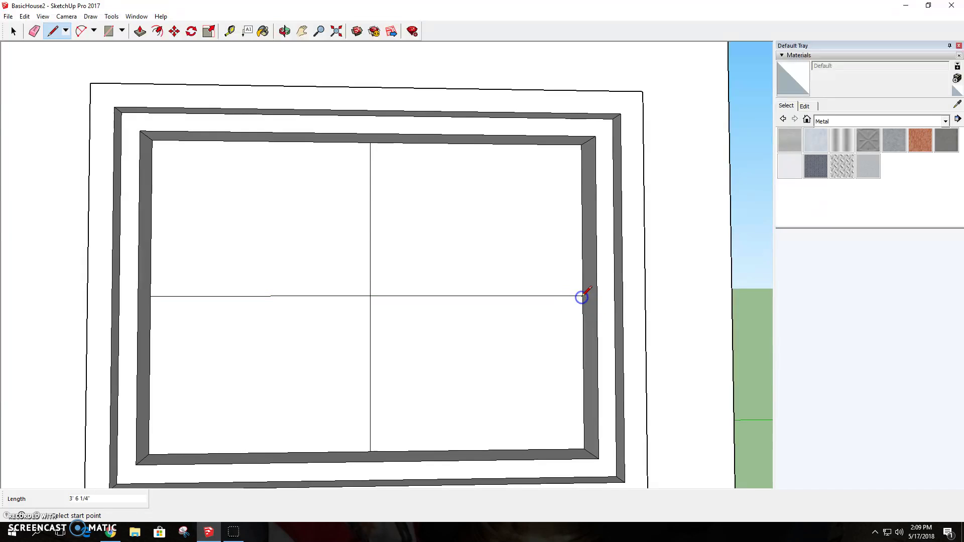
- Try to offset the upper-left window pane's outline inward about 1"
click(158, 32)
click(232, 165)
click(229, 151)
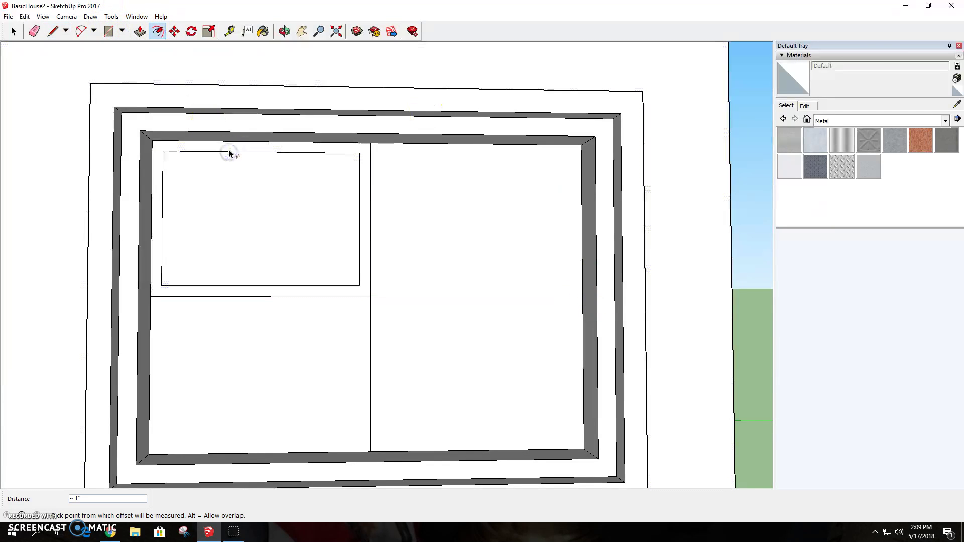
click(400, 163)
key(ctrl+z)
- Offset the outline of each of the four window panes inward 3/4" to form muntin strips
click(287, 158)
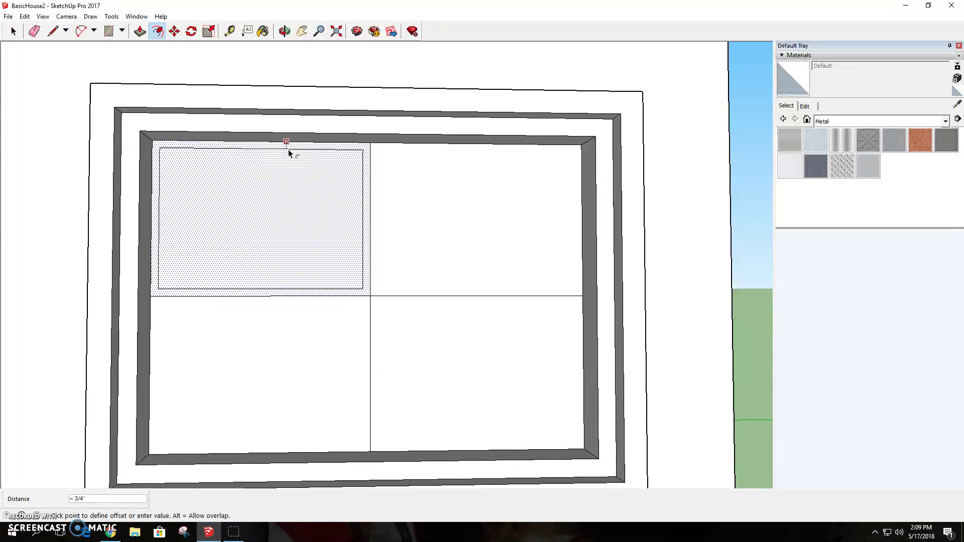
click(288, 153)
click(369, 161)
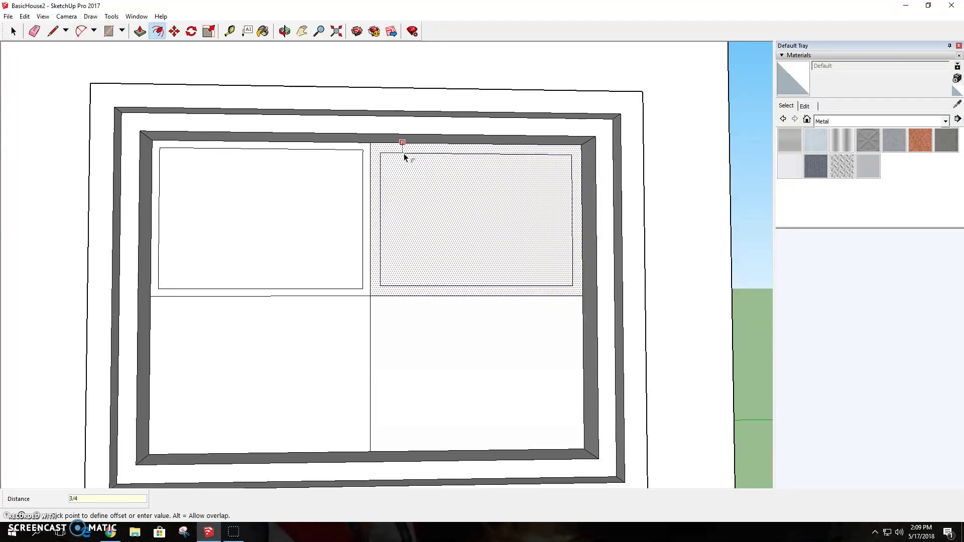
click(405, 156)
click(289, 318)
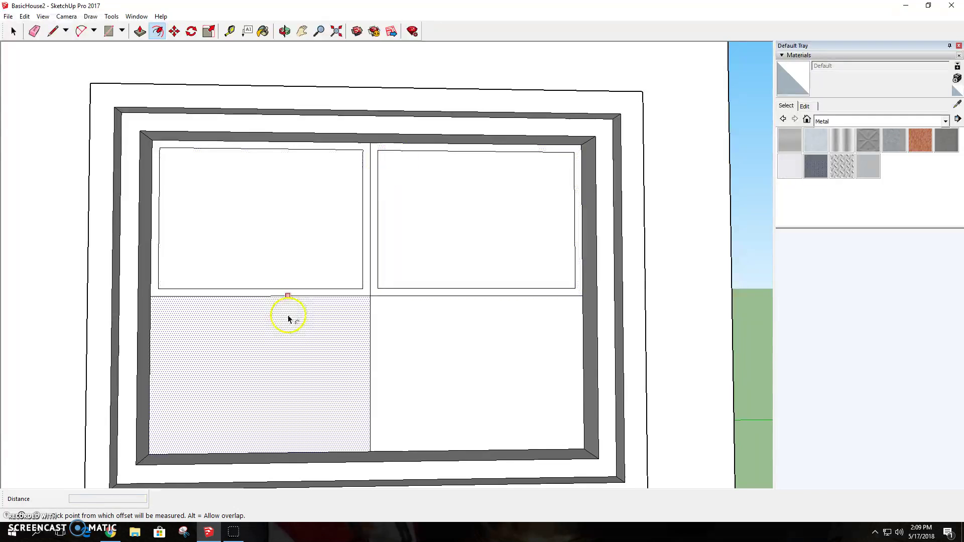
click(289, 312)
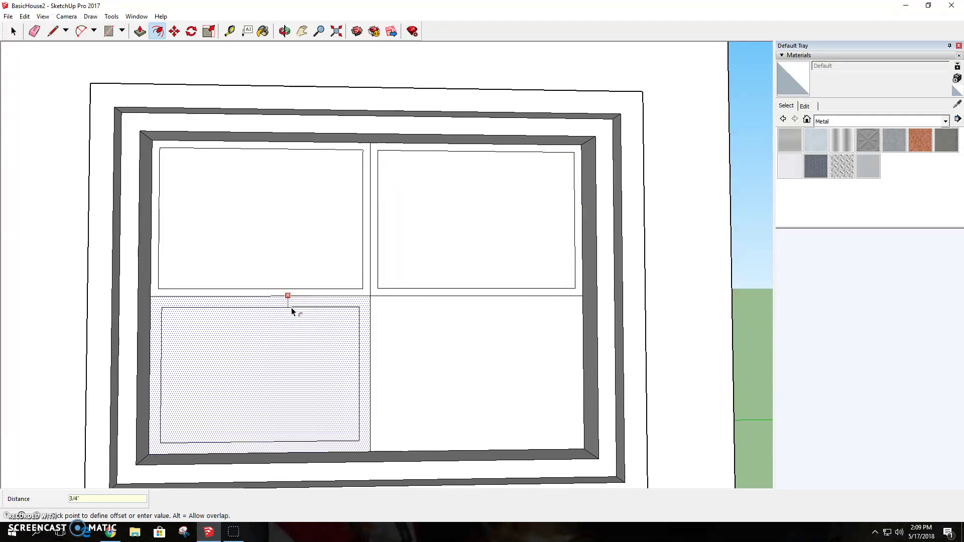
click(291, 311)
click(431, 306)
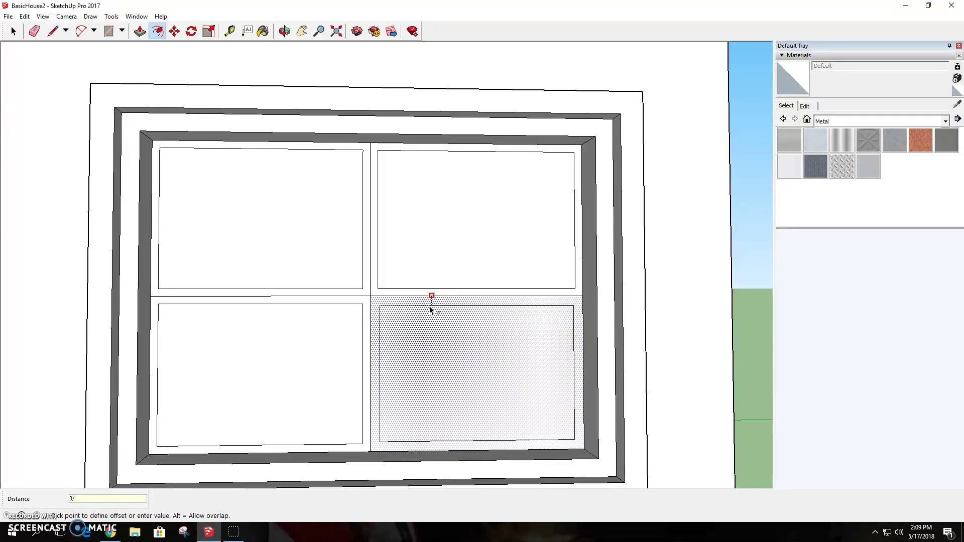
key(Return)
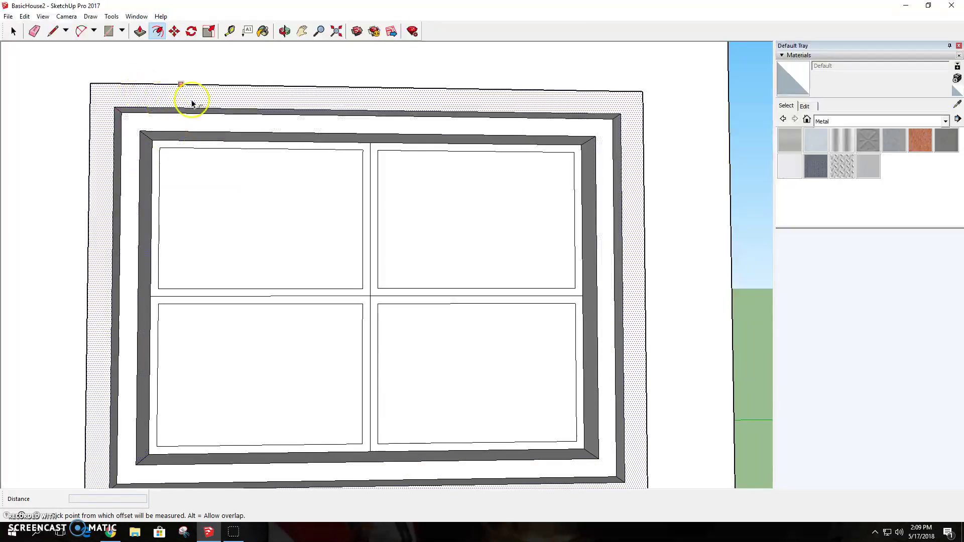
- Push/Pull the border strips around all four window panes outward 1"
click(140, 32)
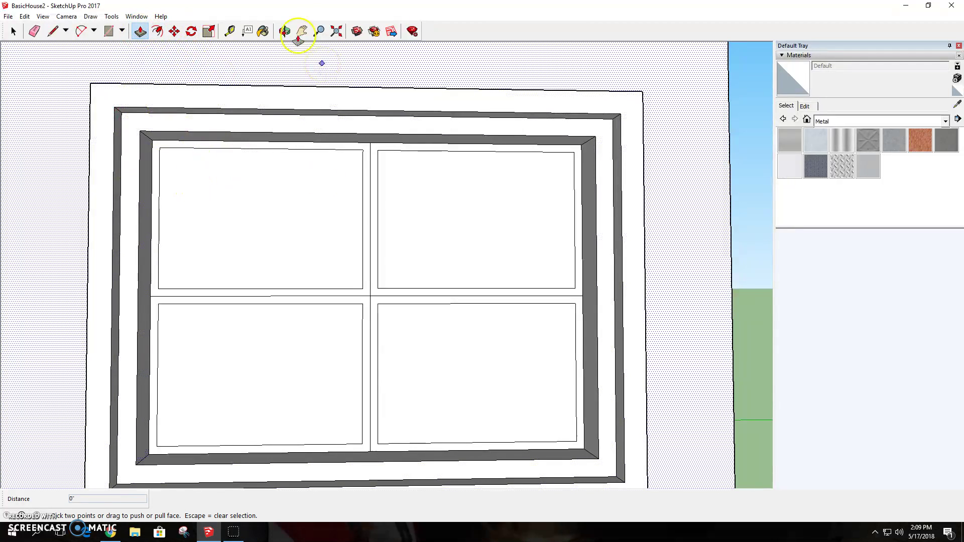
click(284, 31)
drag(189, 185, 273, 245)
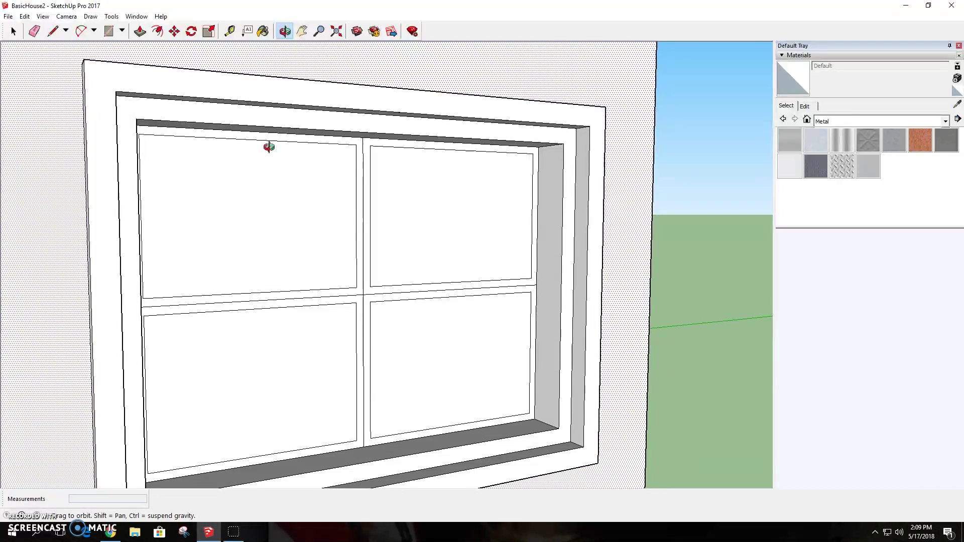
click(140, 31)
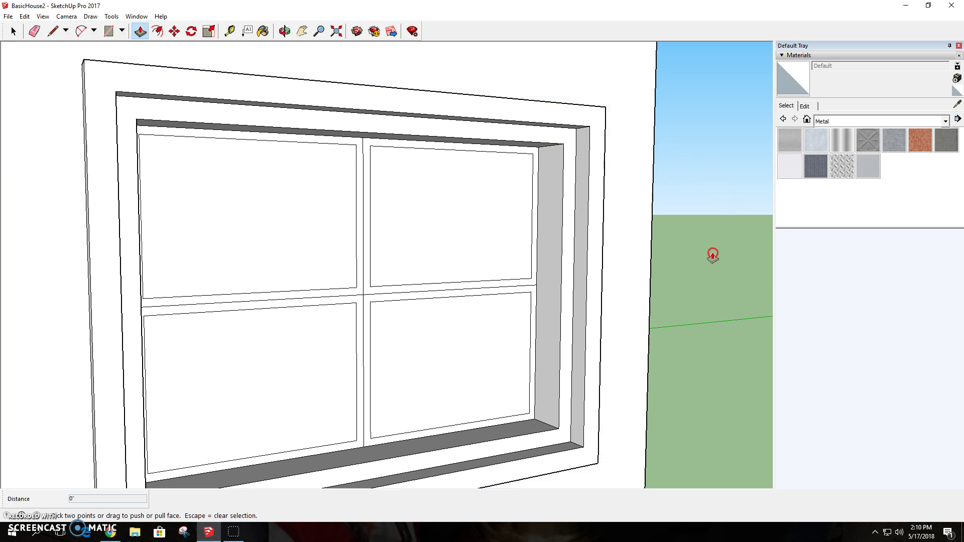
click(352, 146)
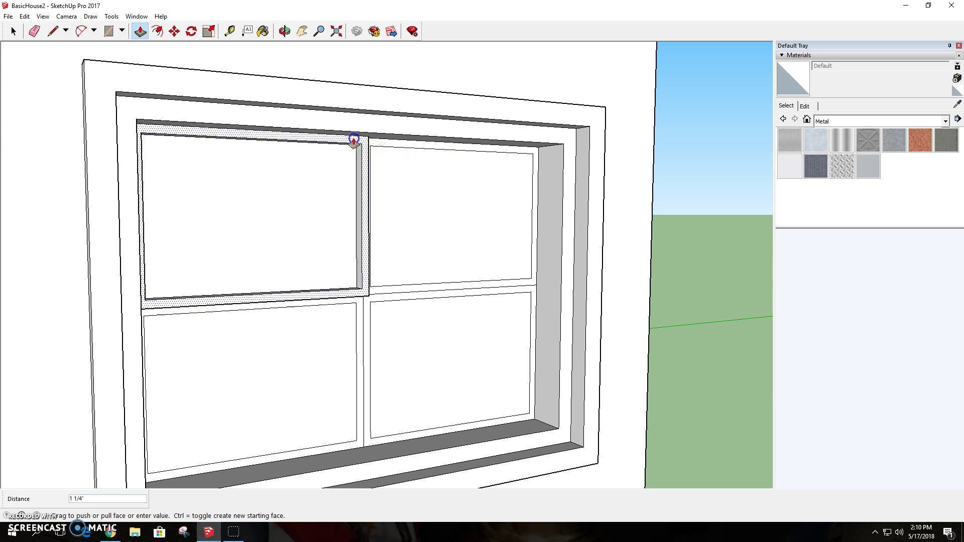
click(353, 141)
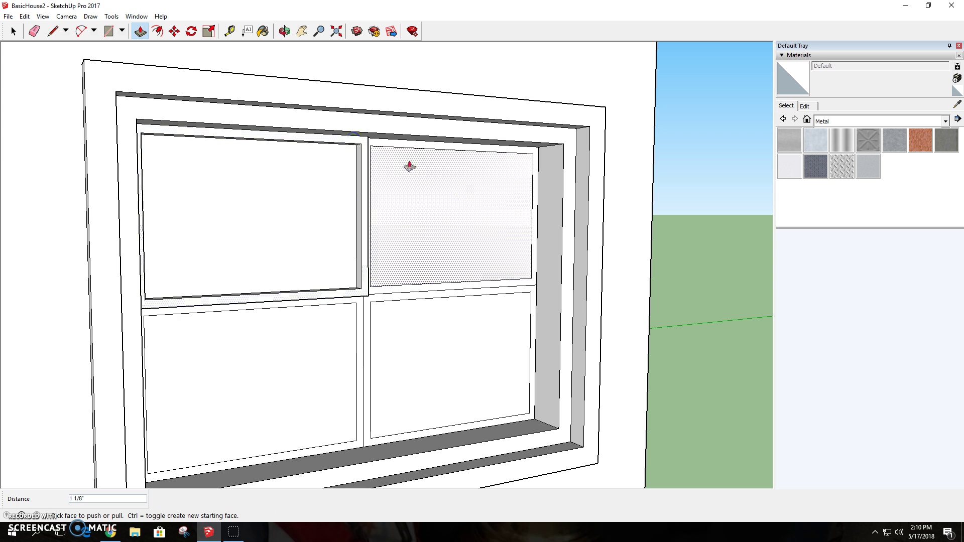
click(528, 234)
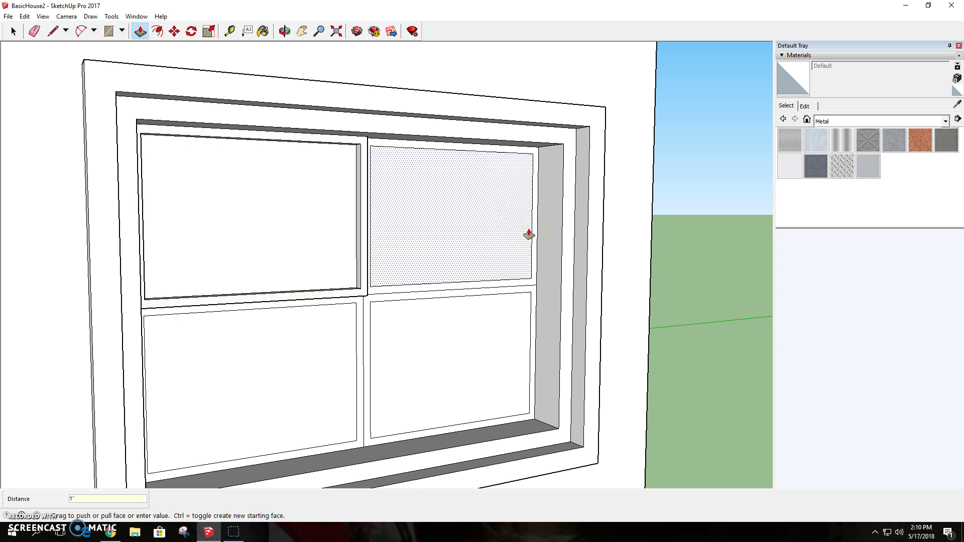
double_click(401, 144)
double_click(355, 302)
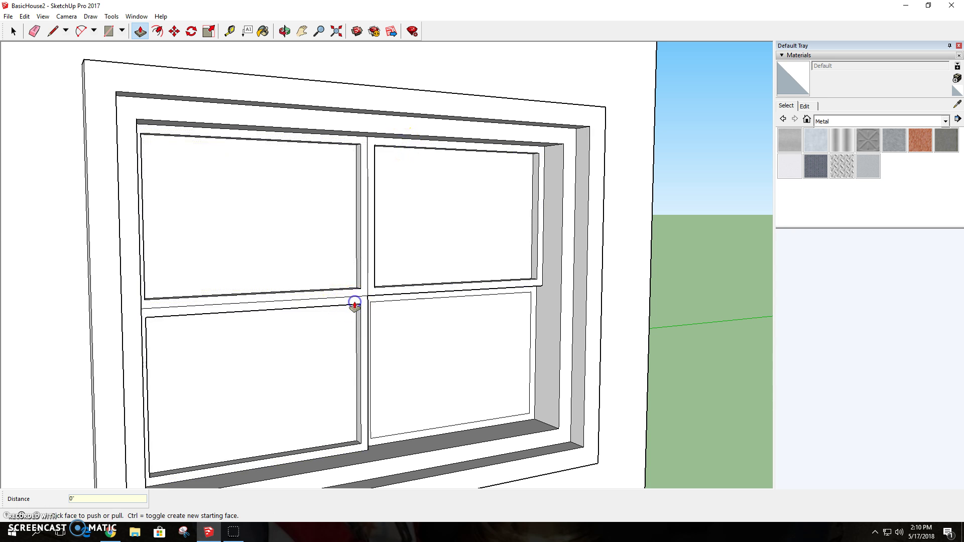
double_click(377, 302)
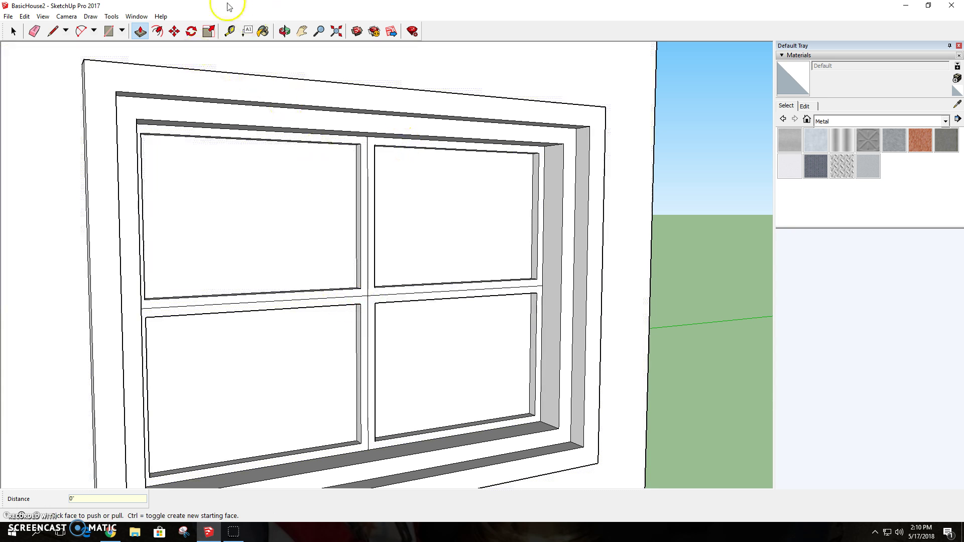
- Paint the four window panes with Translucent Glass Blue from the Glass and Mirrors materials
click(284, 31)
drag(445, 200, 270, 53)
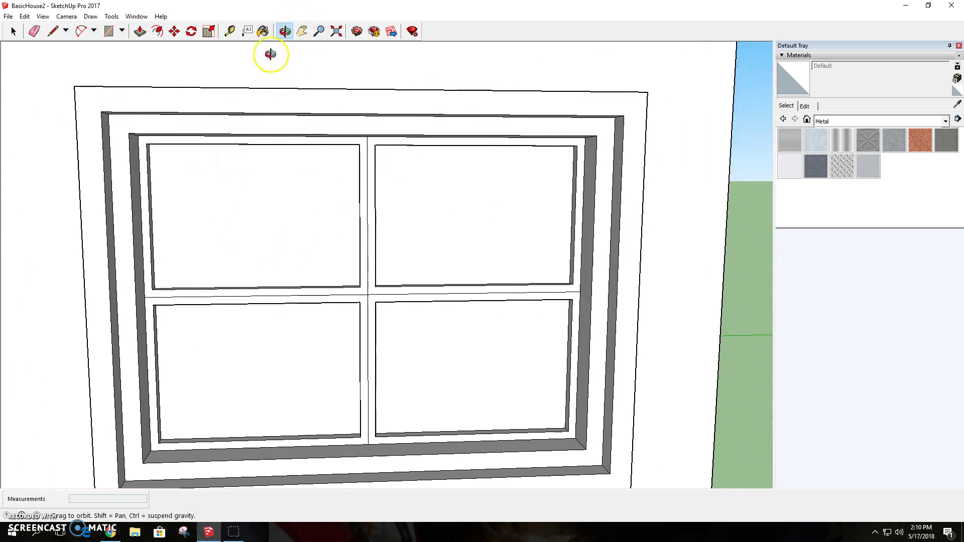
click(946, 121)
click(845, 152)
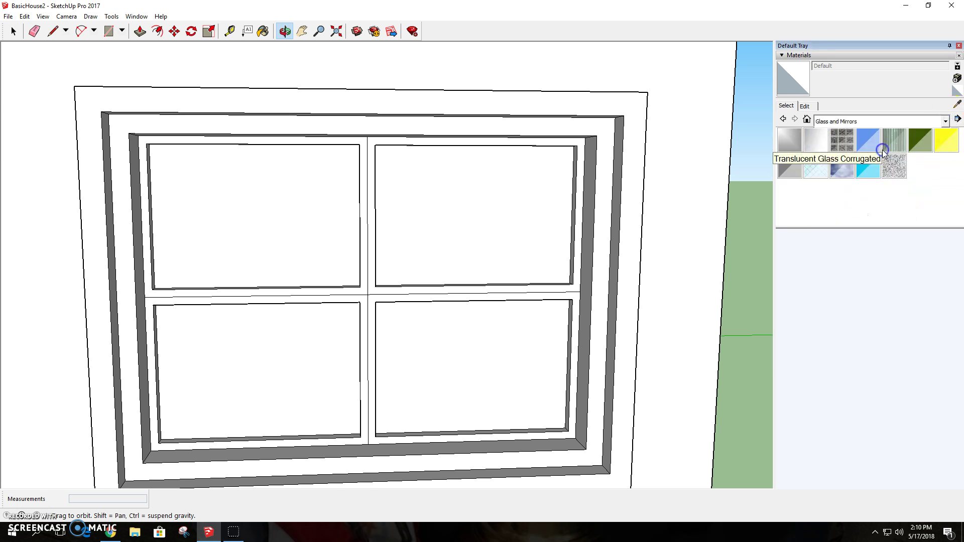
click(866, 143)
click(301, 210)
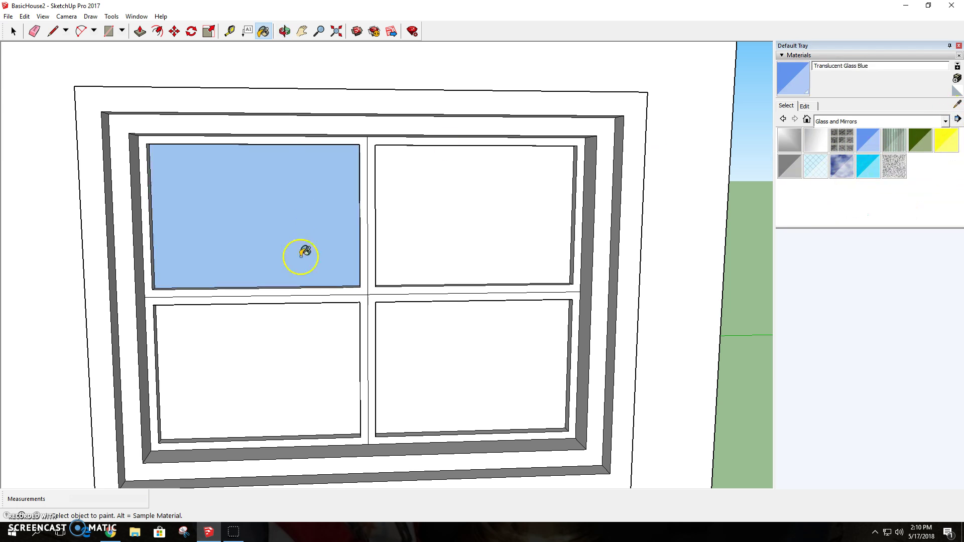
click(304, 349)
click(462, 266)
click(457, 343)
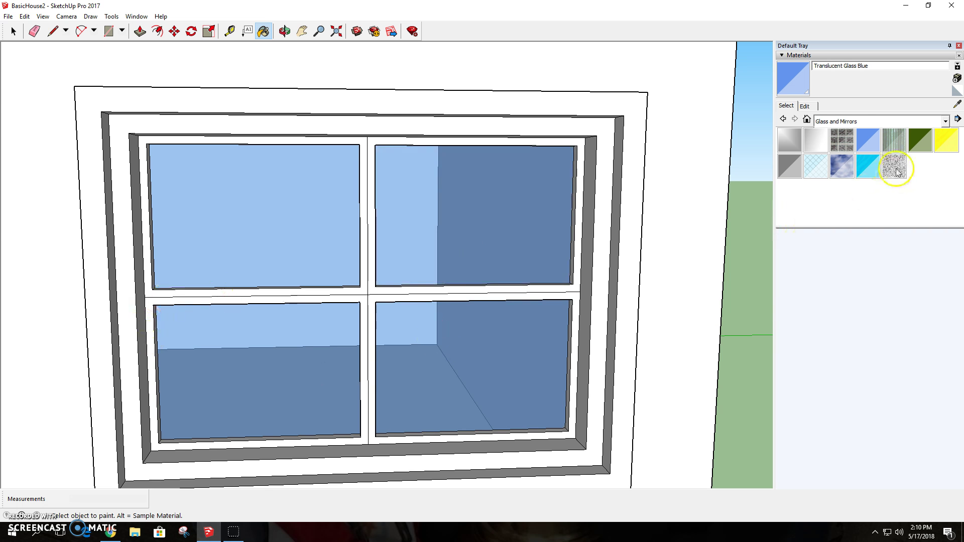
- Try to offset the door outline beside the window while the roof face is still selected
click(284, 31)
drag(521, 388, 557, 349)
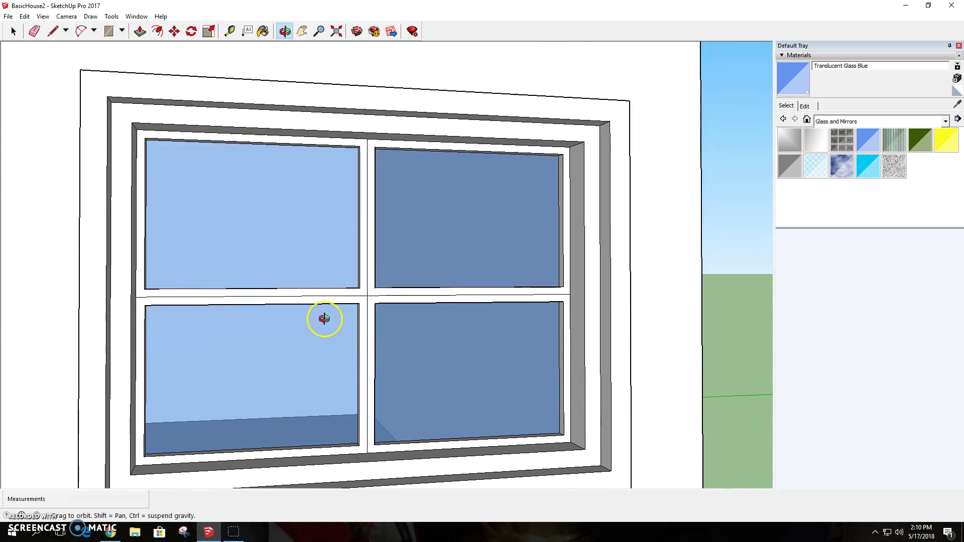
scroll(320, 315, down, 5)
click(301, 31)
drag(254, 198, 432, 236)
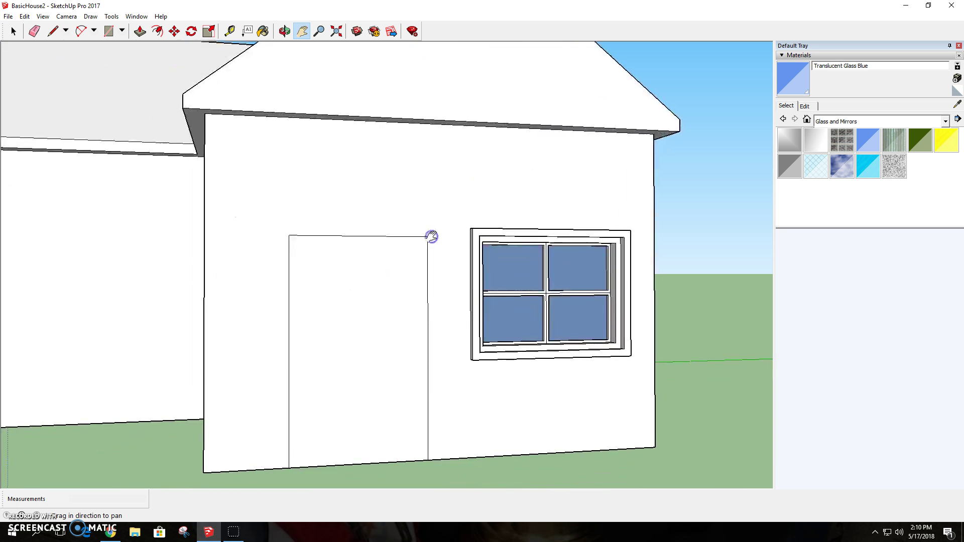
click(285, 31)
drag(161, 306, 260, 303)
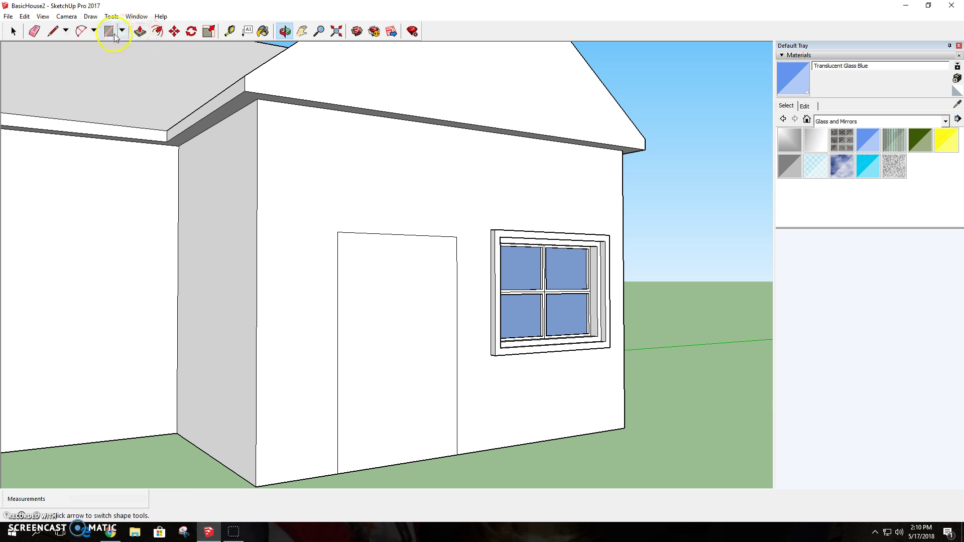
click(158, 32)
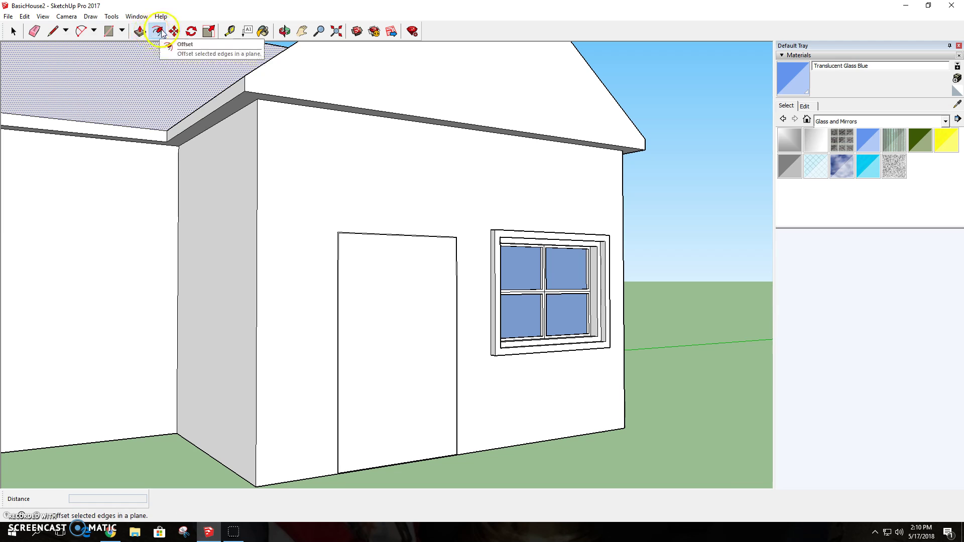
click(14, 31)
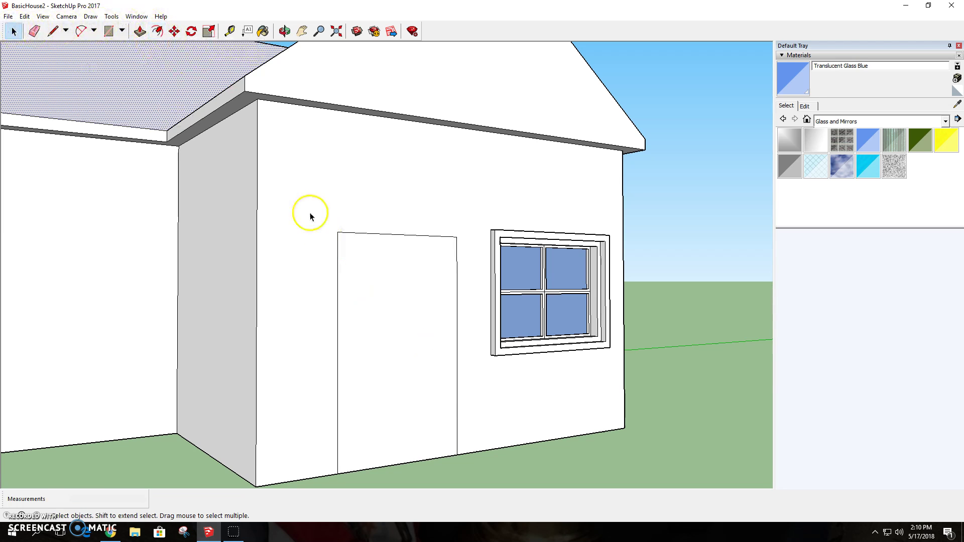
click(157, 31)
click(362, 300)
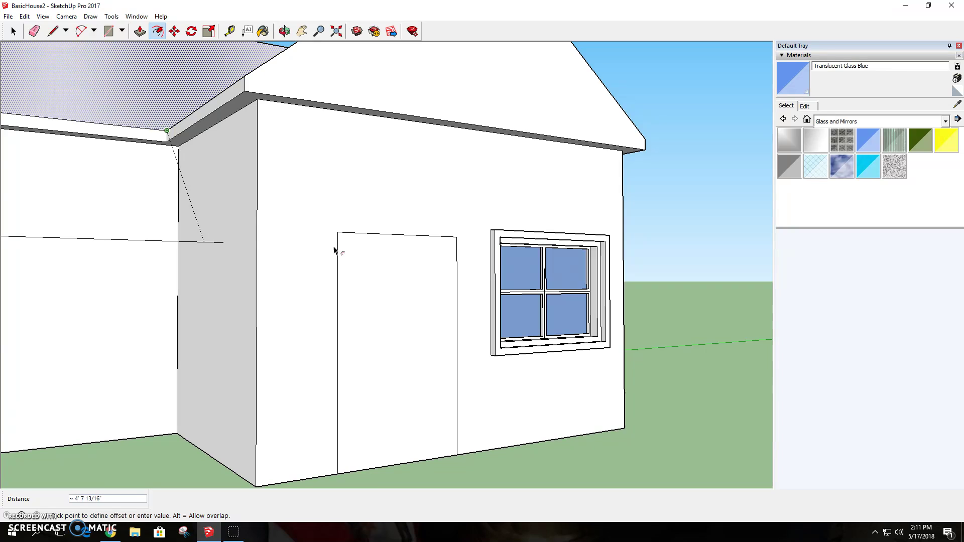
key(ctrl+z)
key(ctrl+y)
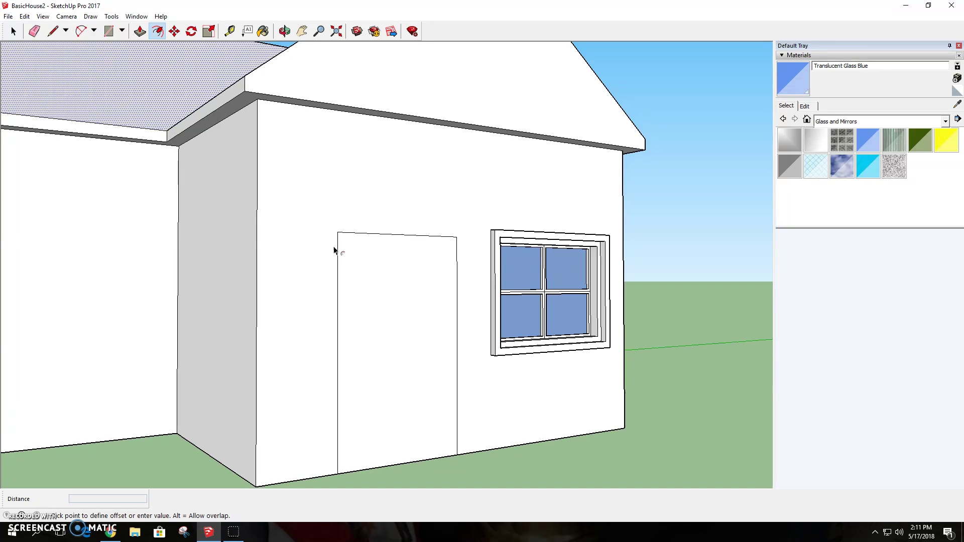
- Try to offset the door's complete rectangular outline outward, including its bottom edge
click(158, 31)
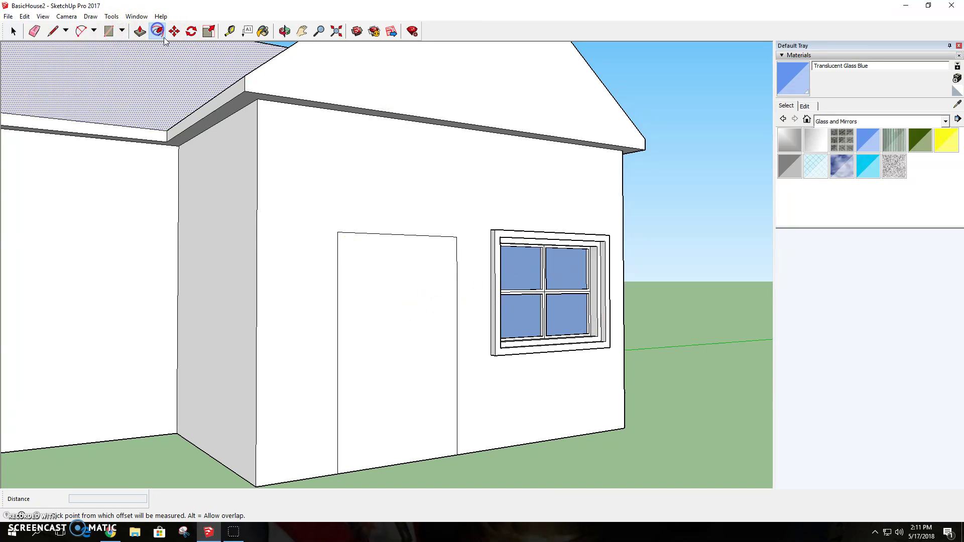
click(339, 279)
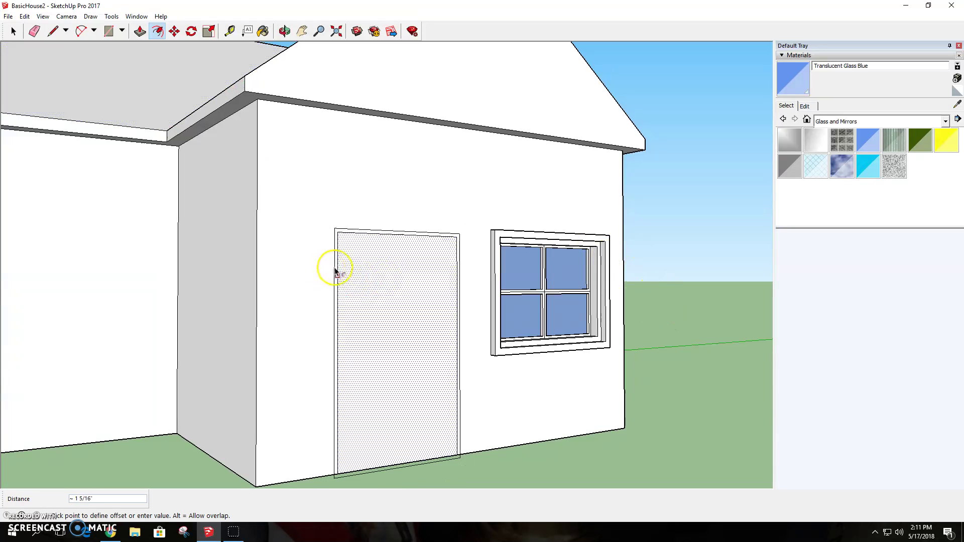
click(321, 269)
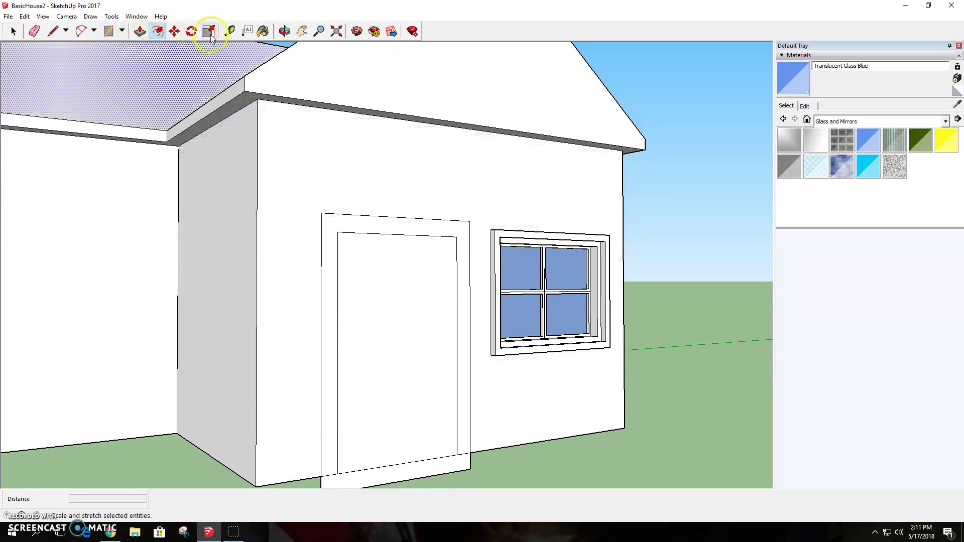
click(284, 31)
drag(413, 325, 358, 304)
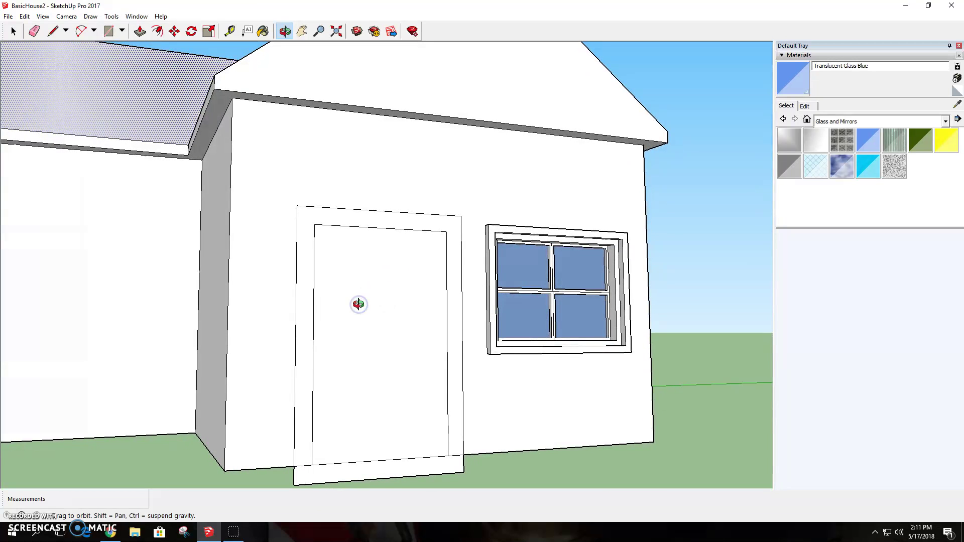
key(ctrl+z)
click(252, 80)
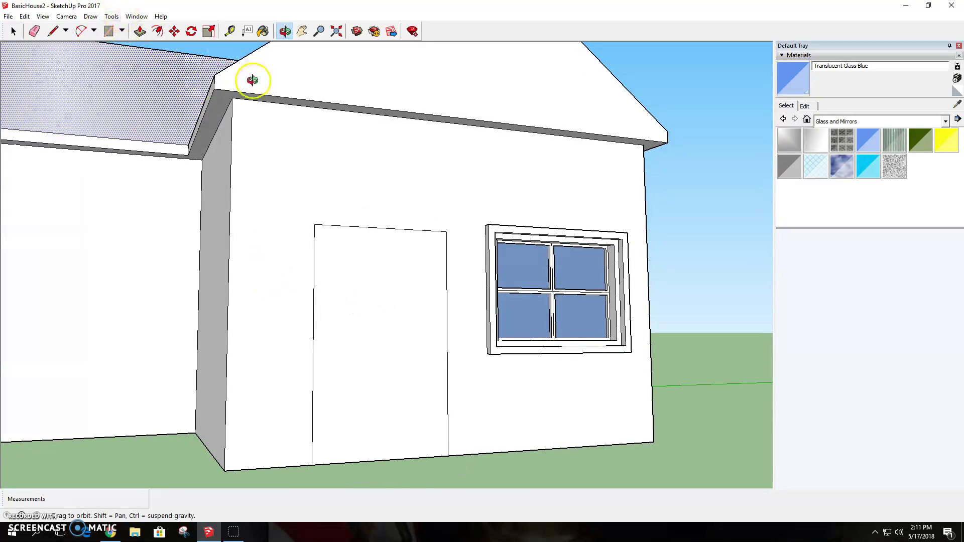
- Select the door's two side edges and top edge and offset them outward about 2 1/4" for a door frame
click(13, 31)
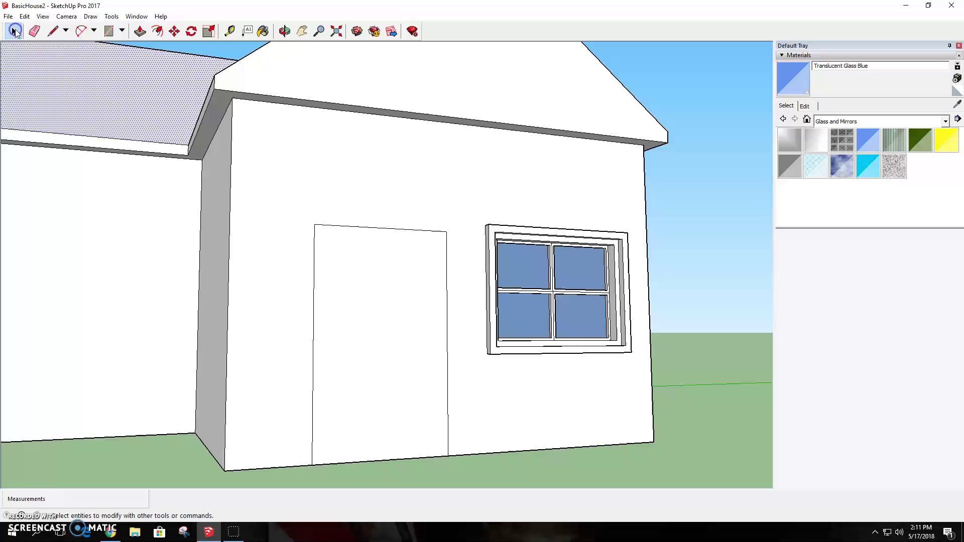
click(314, 239)
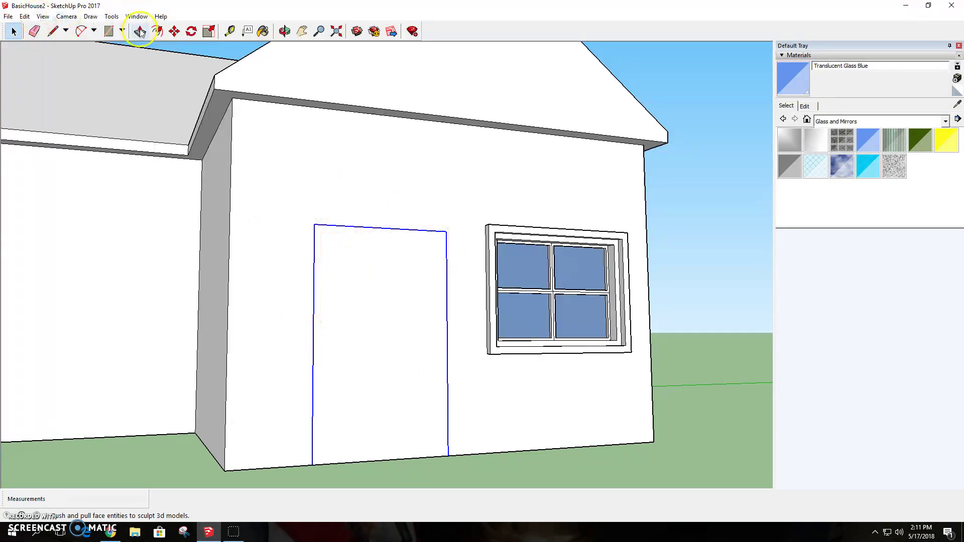
click(157, 31)
click(322, 271)
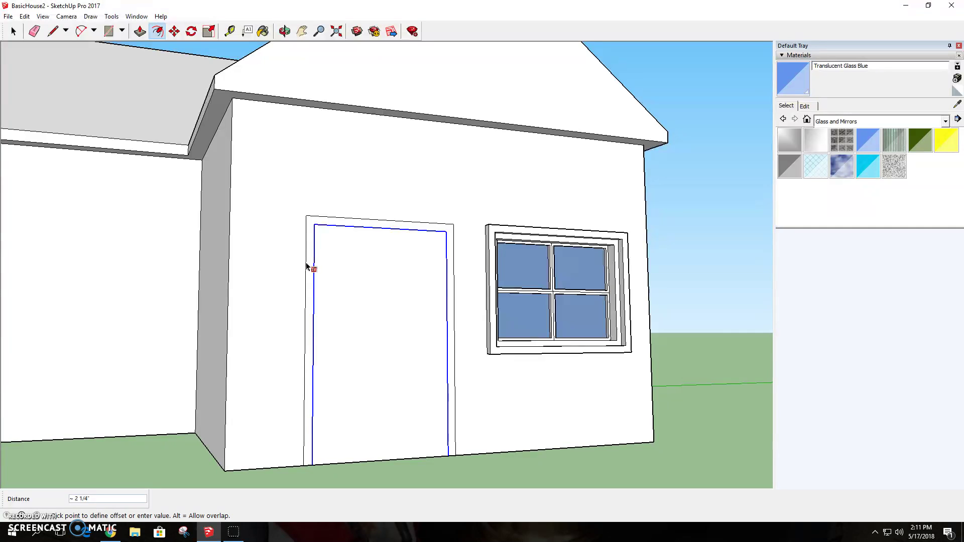
click(306, 266)
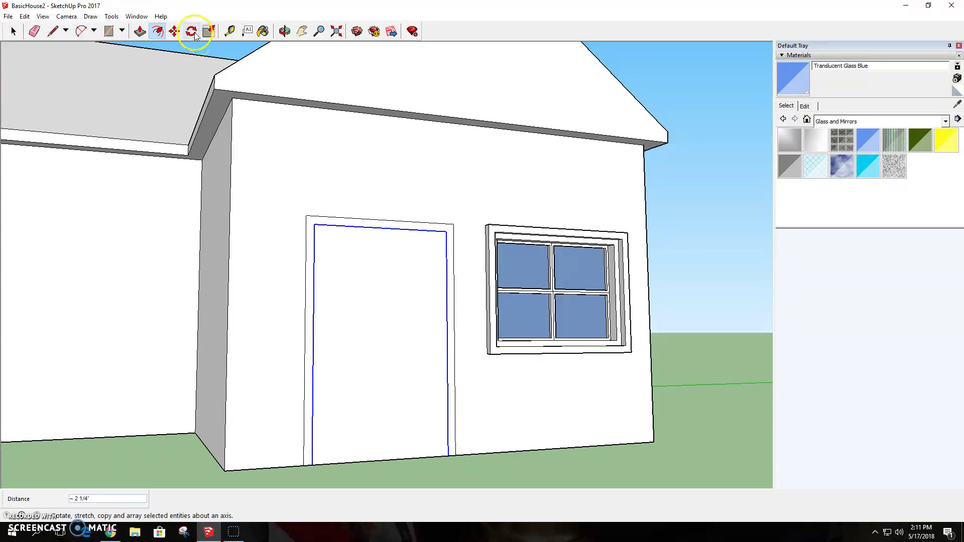
- Push/Pull the door frame face outward 3" from the front wall
click(284, 31)
drag(291, 201, 409, 209)
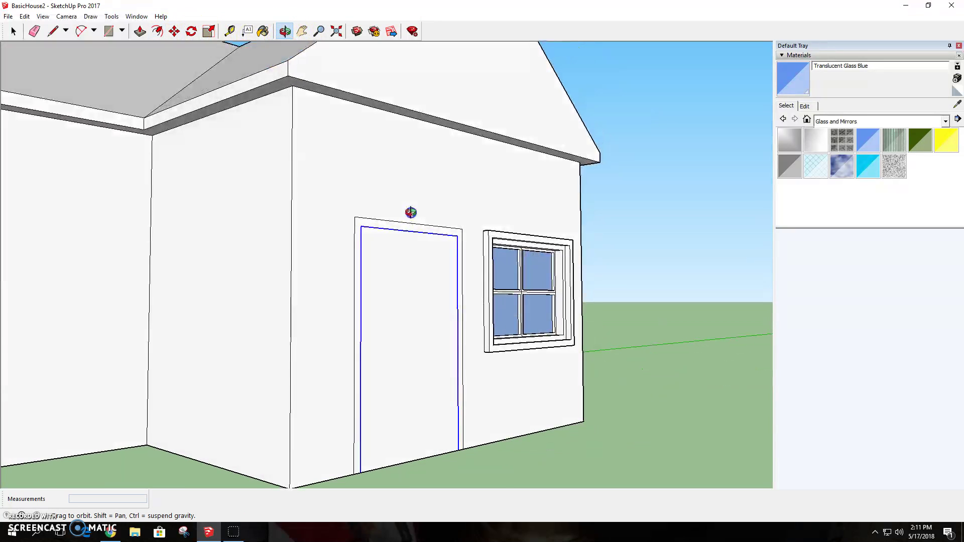
click(139, 31)
click(359, 354)
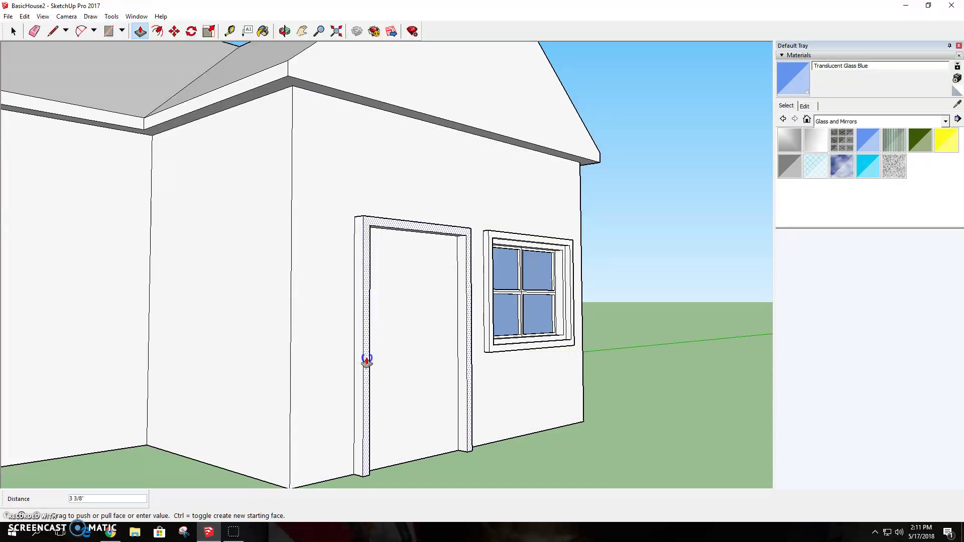
click(365, 360)
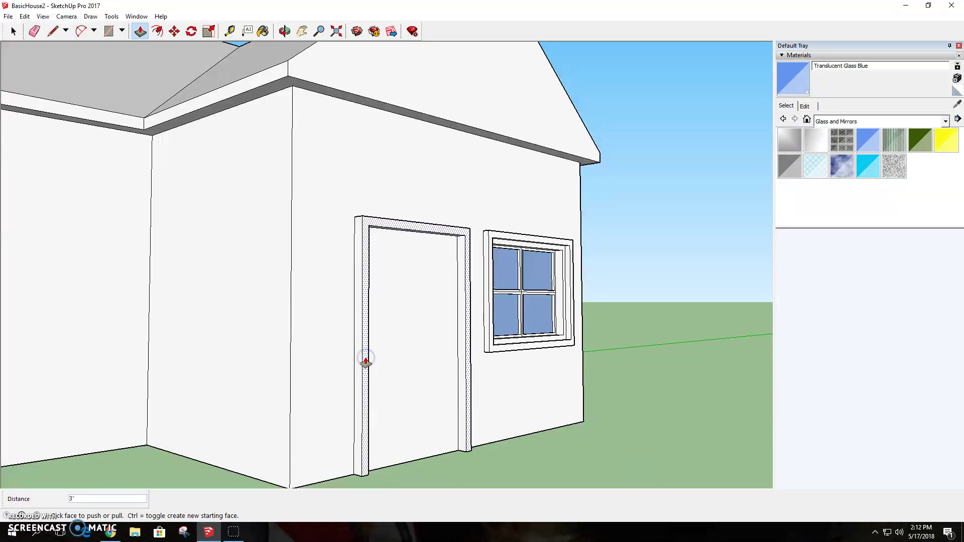
- Draw a horizontal 3" line across the outer side of the door frame near its base, marking off a small profile face
click(302, 31)
drag(310, 136, 448, 150)
scroll(447, 150, down, 5)
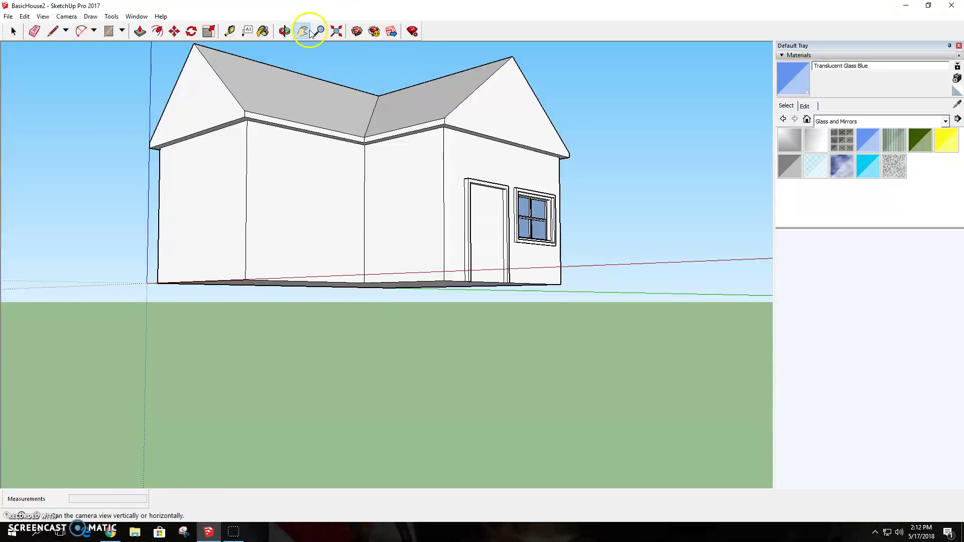
drag(432, 186, 433, 346)
scroll(482, 370, up, 6)
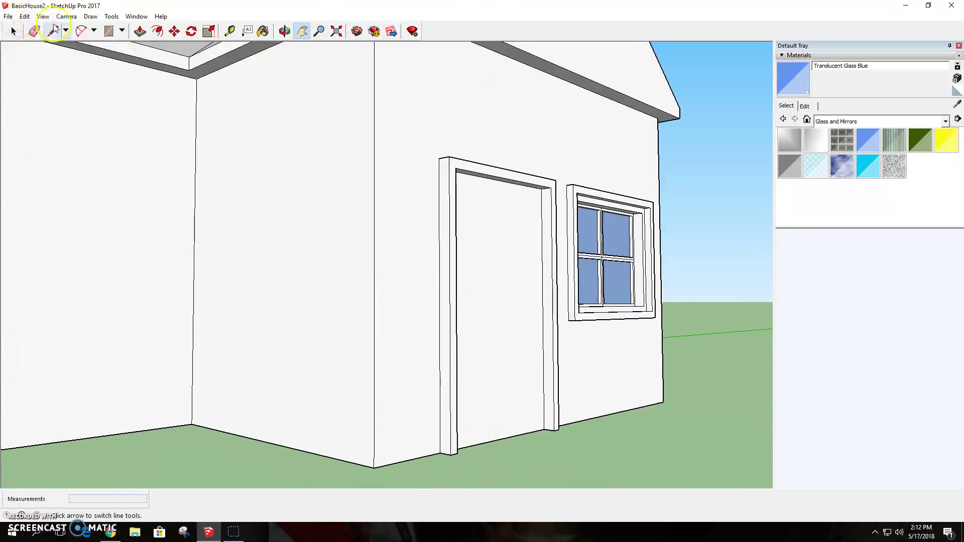
click(53, 31)
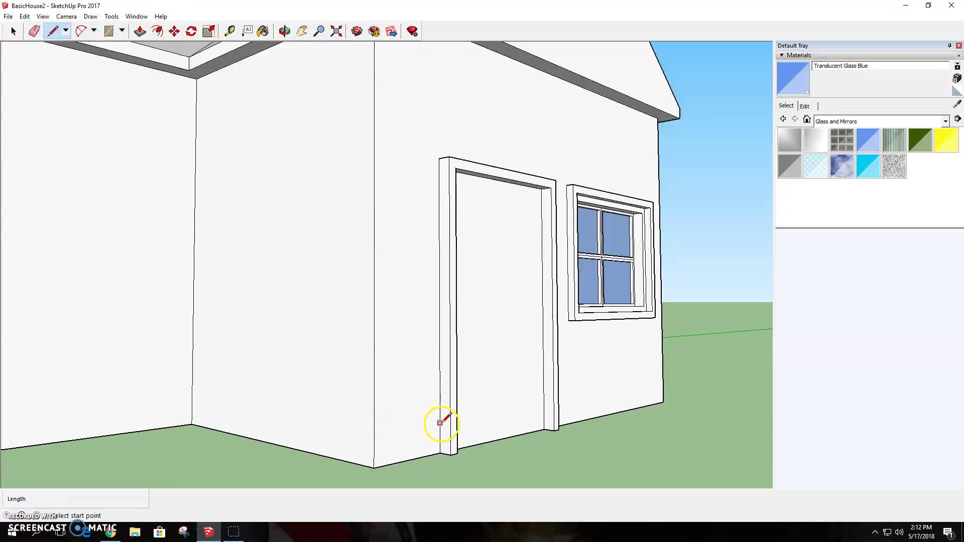
click(440, 422)
click(450, 423)
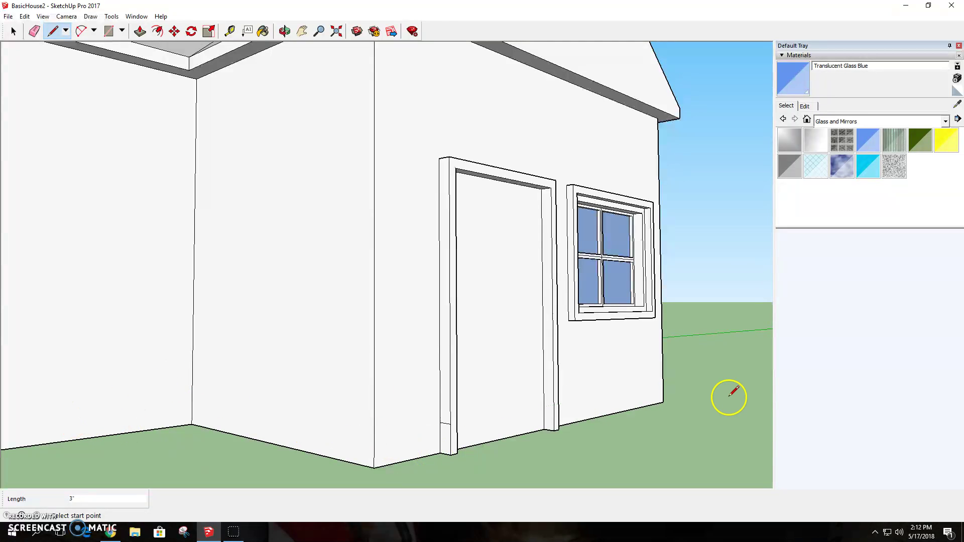
- Try to extrude the small face at the door frame's base along the bottom edges of the house with Follow Me
click(109, 17)
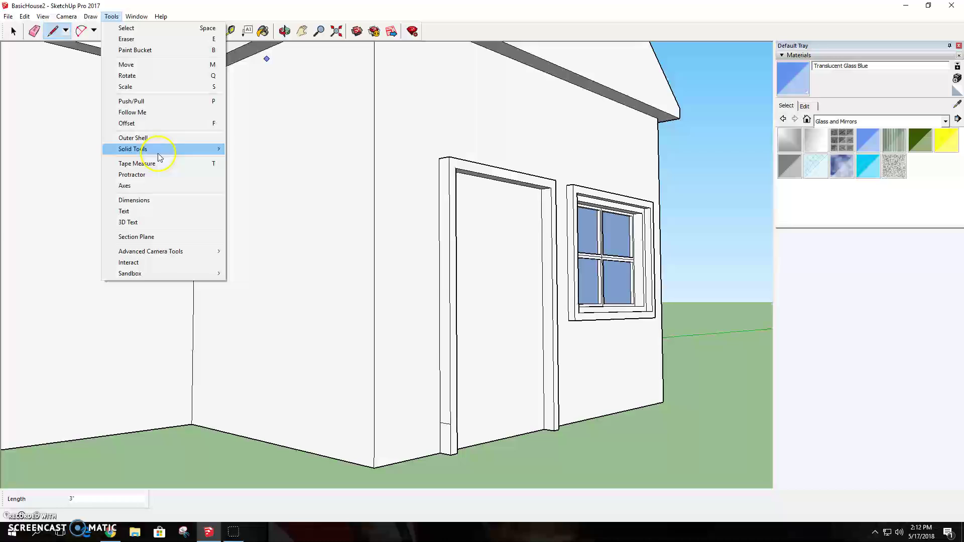
click(151, 101)
click(285, 31)
drag(273, 271, 316, 267)
click(302, 31)
drag(396, 284, 486, 291)
scroll(423, 270, down, 5)
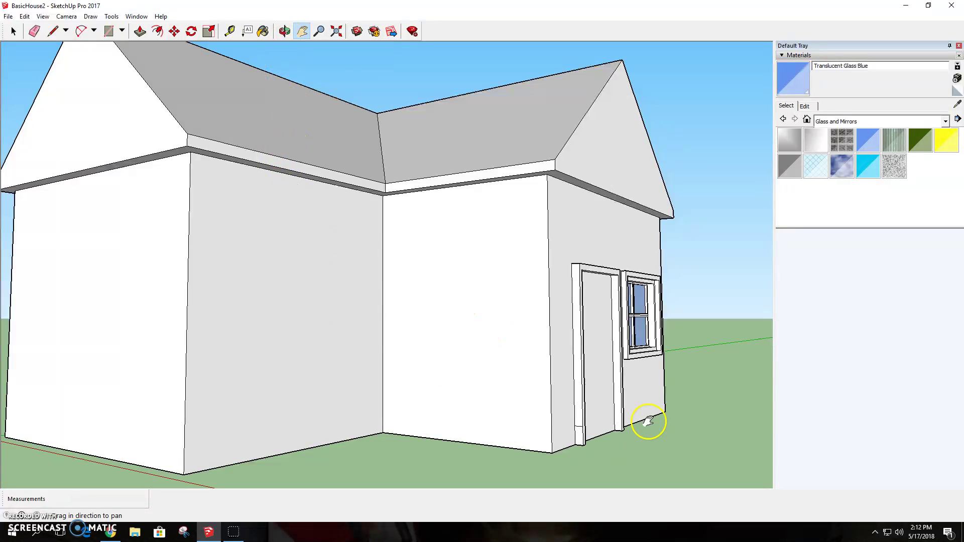
drag(371, 193, 397, 218)
scroll(371, 181, down, 2)
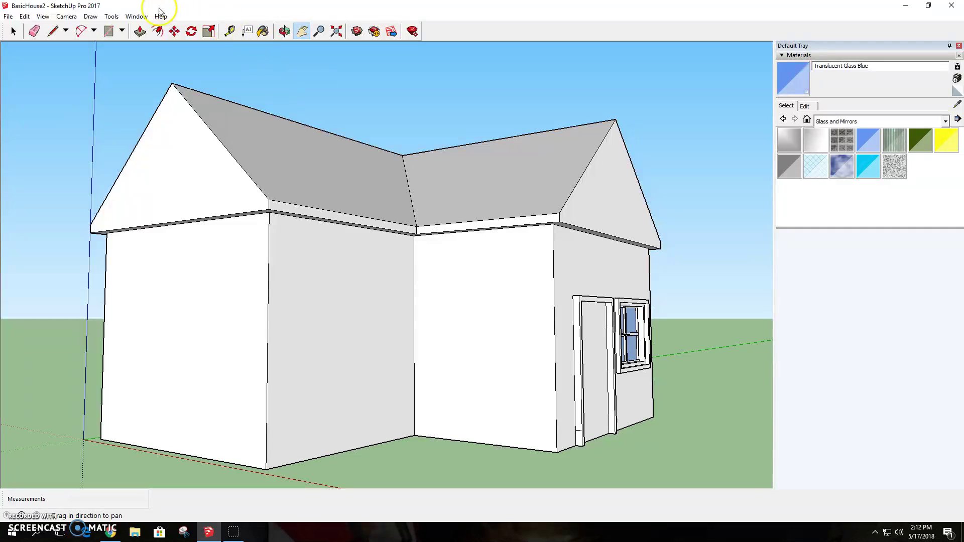
click(135, 16)
click(144, 107)
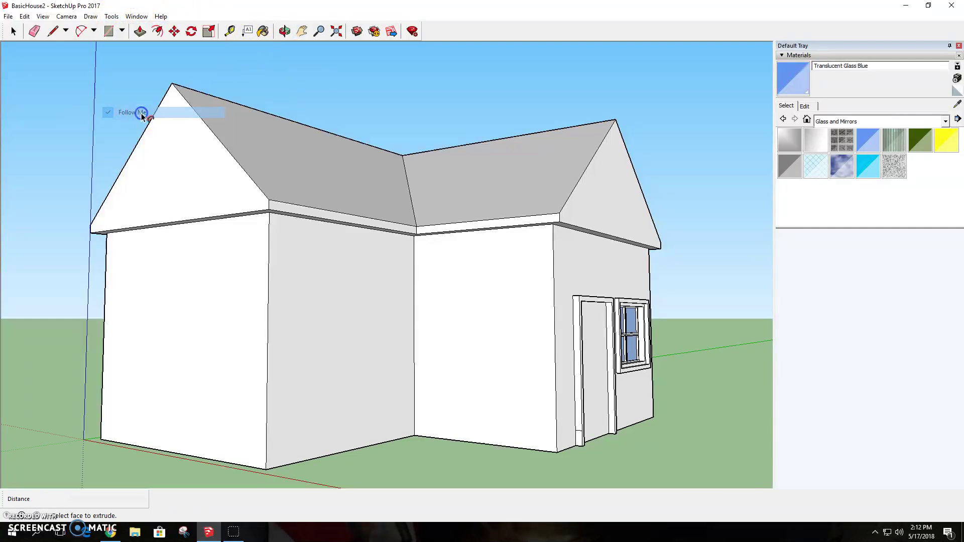
click(577, 441)
mouse_move(576, 449)
mouse_down()
mouse_move(429, 442)
mouse_move(266, 461)
mouse_move(118, 445)
mouse_move(86, 430)
mouse_move(93, 447)
mouse_move(97, 433)
mouse_up()
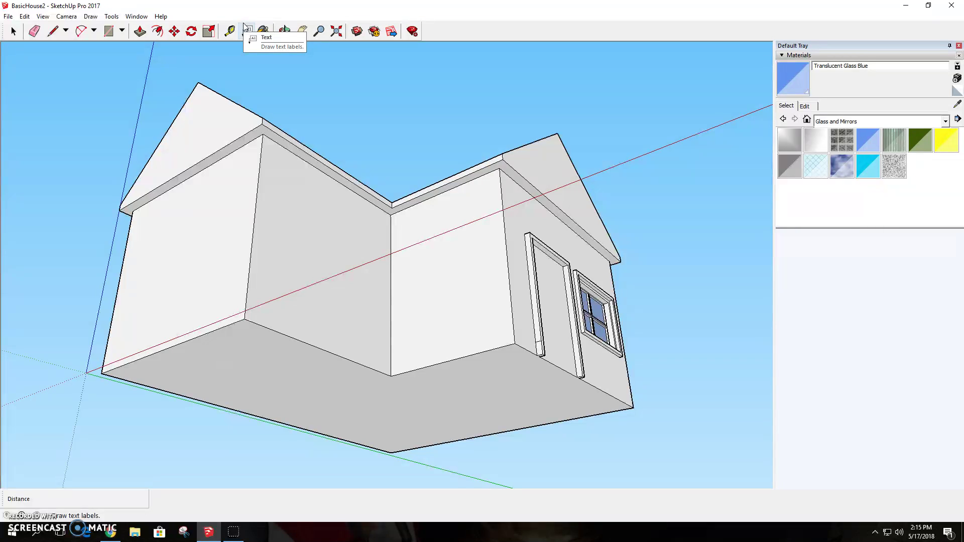
- Use Follow Me to extrude the small door-frame face around the house's bottom edges to the other side of the door, forming a base trim
click(246, 29)
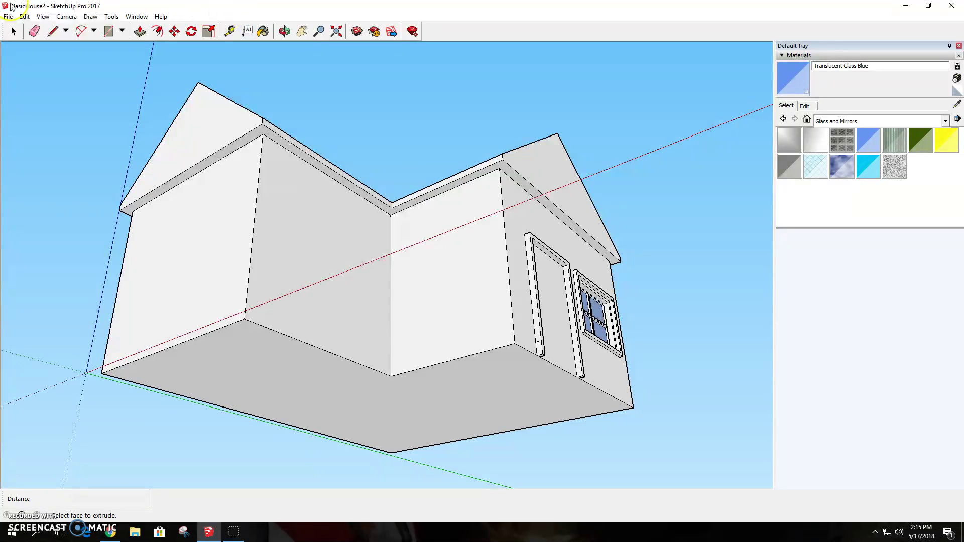
click(112, 16)
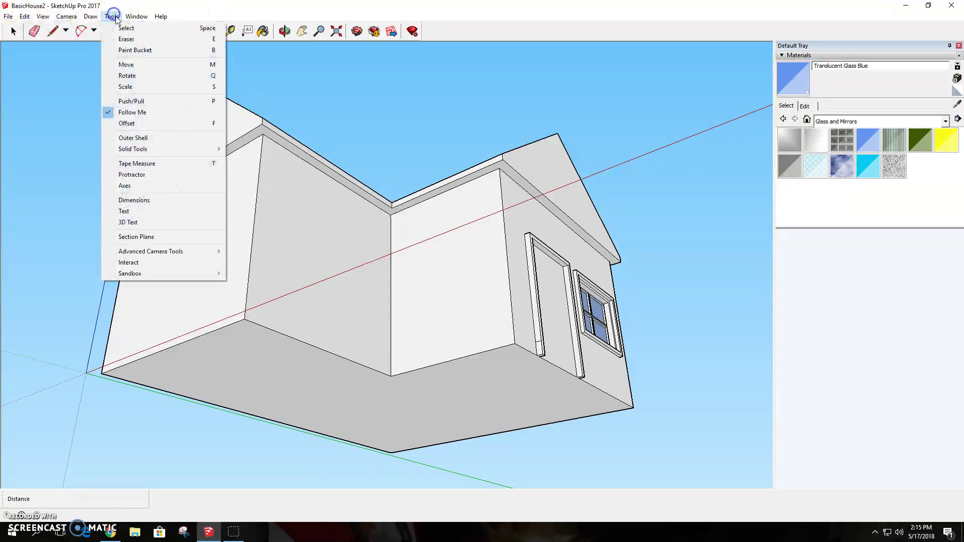
click(151, 112)
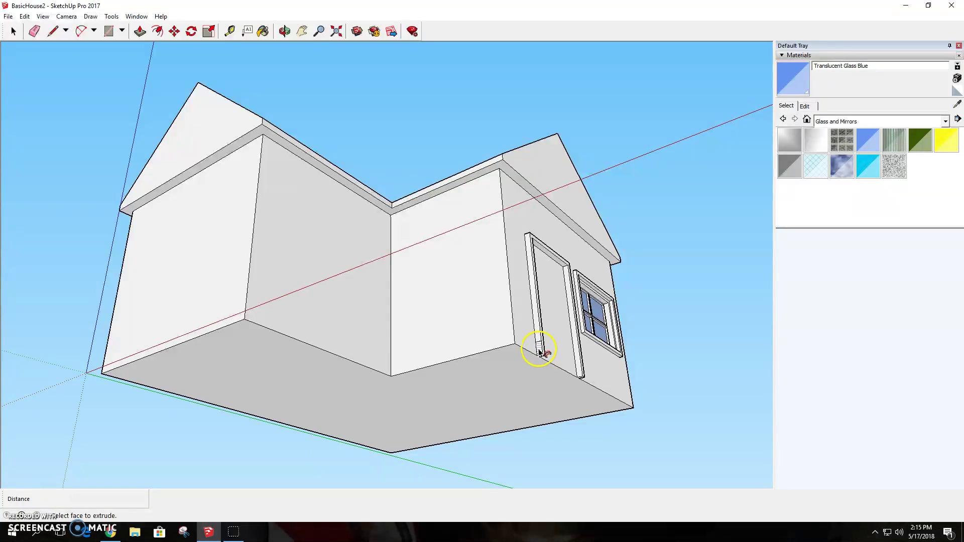
click(538, 349)
mouse_move(527, 351)
mouse_down()
mouse_move(463, 347)
mouse_move(402, 365)
mouse_move(307, 354)
mouse_up()
mouse_move(239, 328)
mouse_down()
mouse_move(151, 346)
mouse_move(103, 374)
mouse_move(183, 399)
mouse_up()
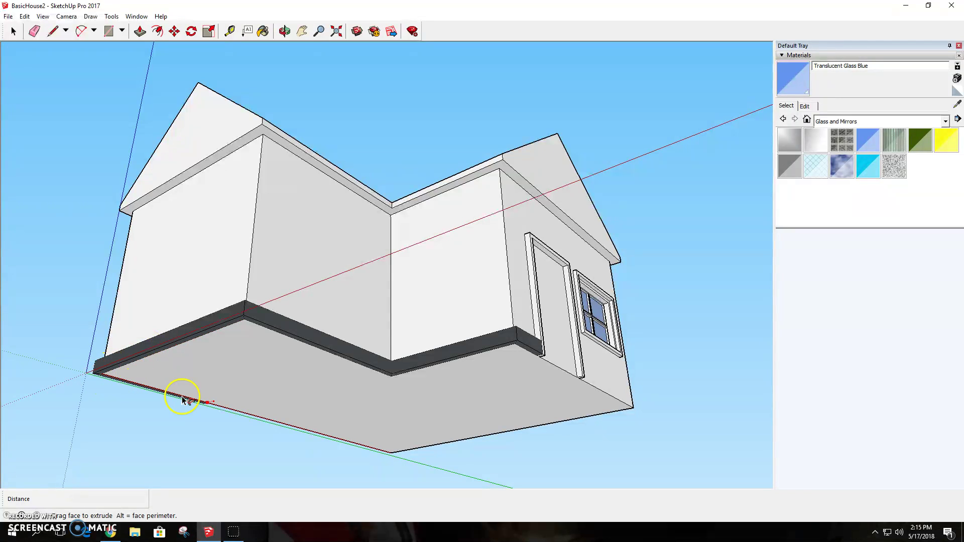
mouse_move(294, 429)
mouse_down()
mouse_move(396, 449)
mouse_move(514, 433)
mouse_up()
mouse_move(581, 424)
mouse_down()
mouse_move(637, 400)
mouse_move(581, 384)
mouse_up()
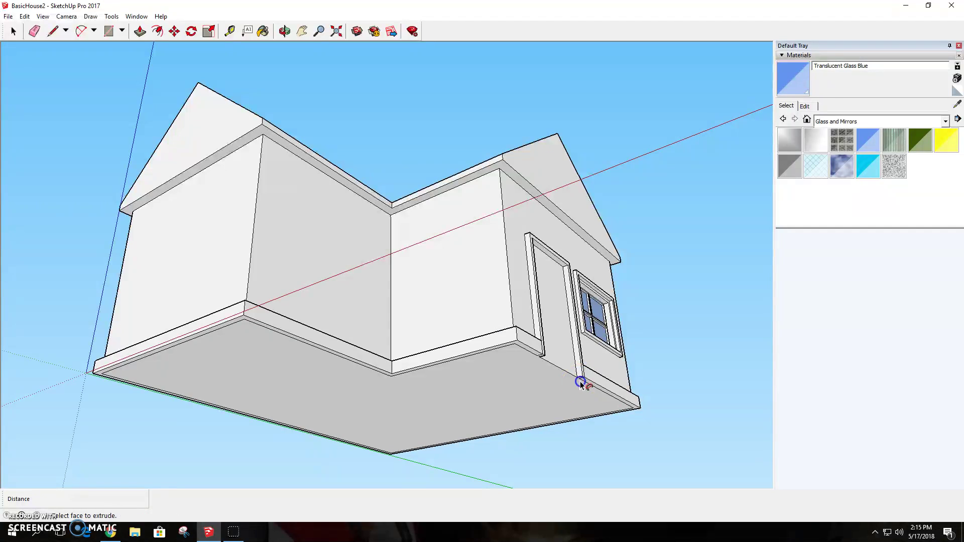
- Paint the four walls on the entrance side with Brick Rough Tan from the Brick, Cladding and Siding materials
click(284, 31)
drag(436, 236, 185, 286)
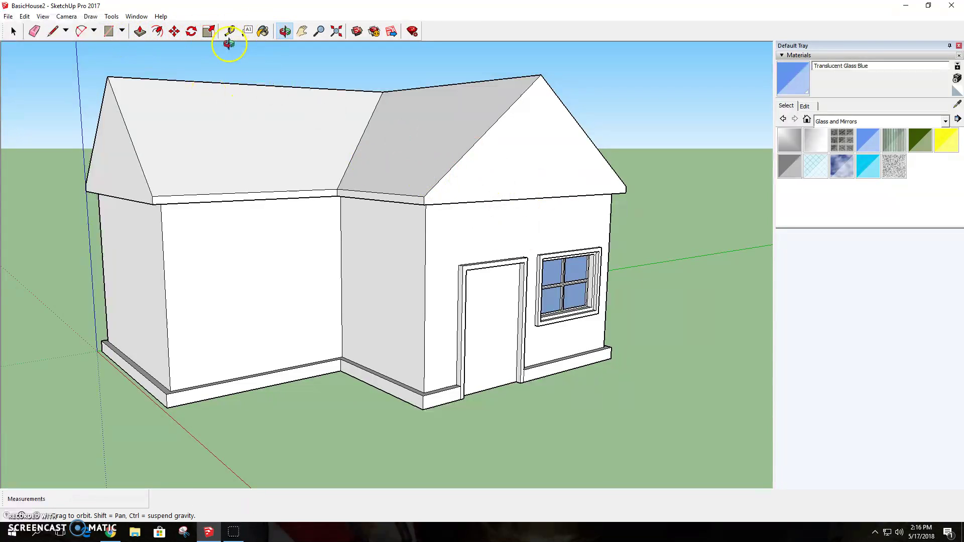
click(304, 31)
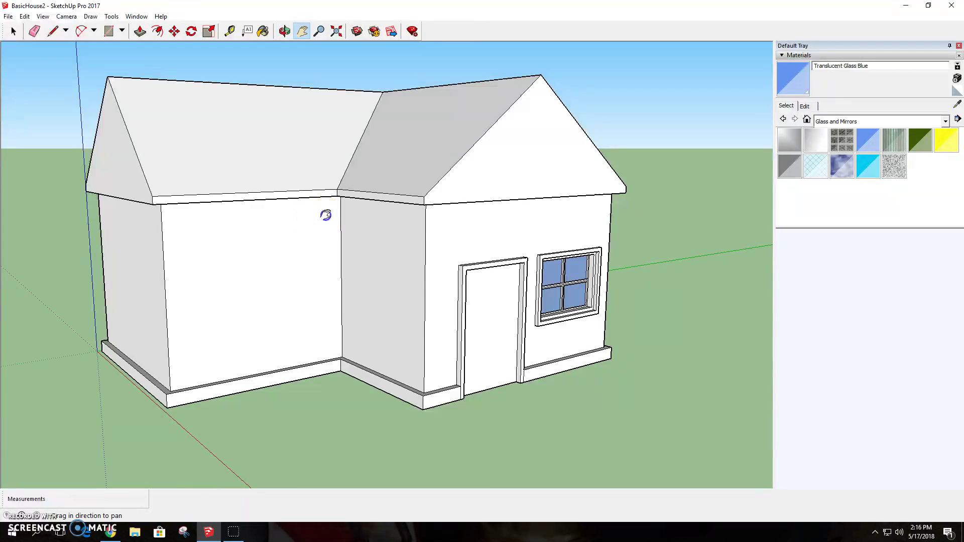
drag(323, 215, 379, 287)
click(942, 123)
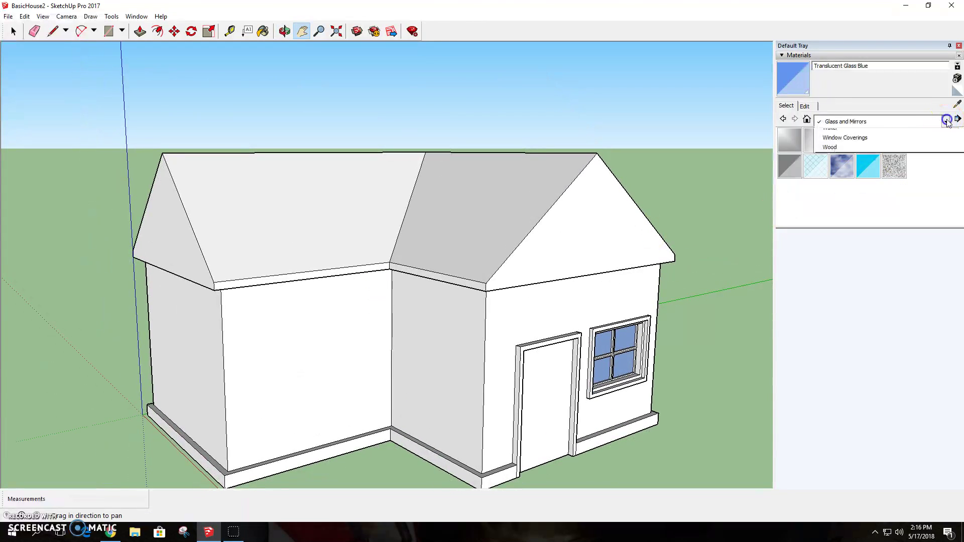
scroll(889, 197, up, 3)
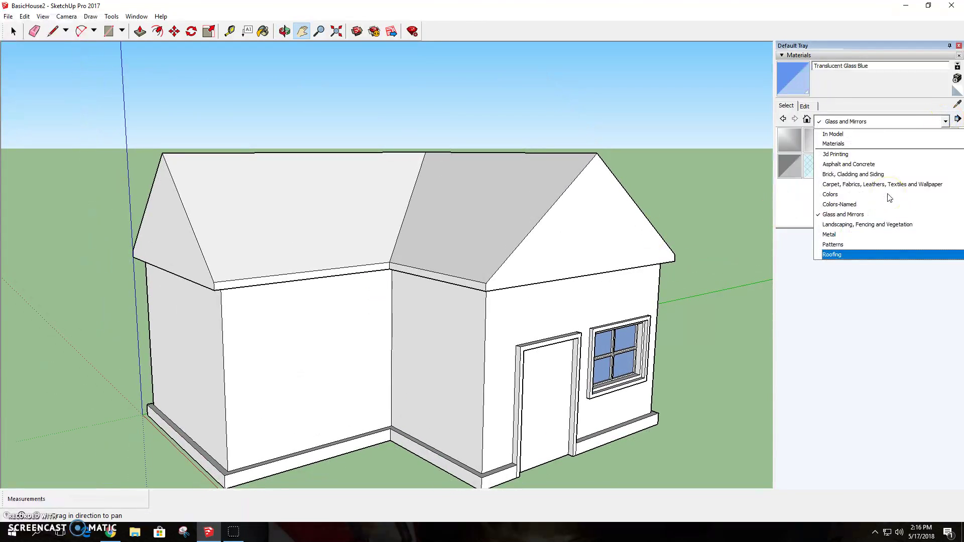
click(866, 174)
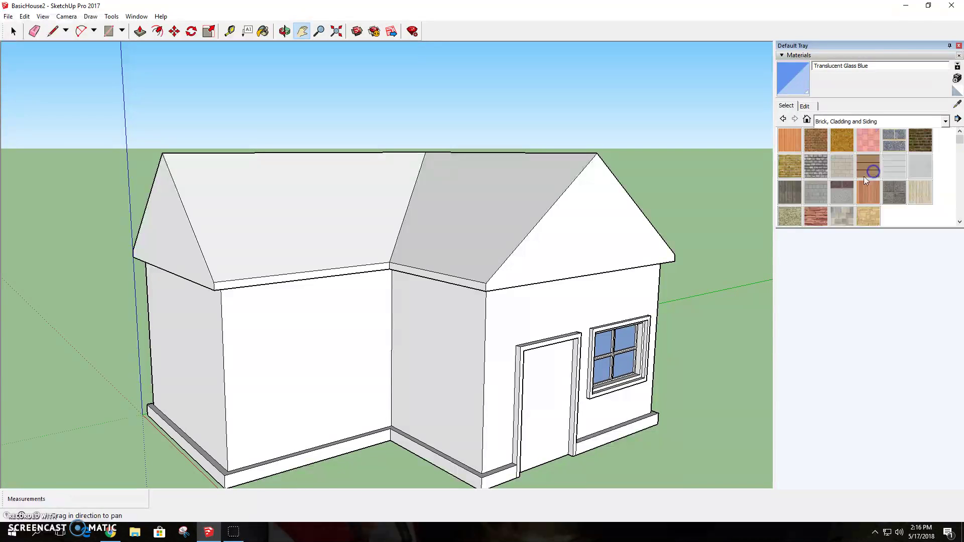
click(794, 171)
click(464, 351)
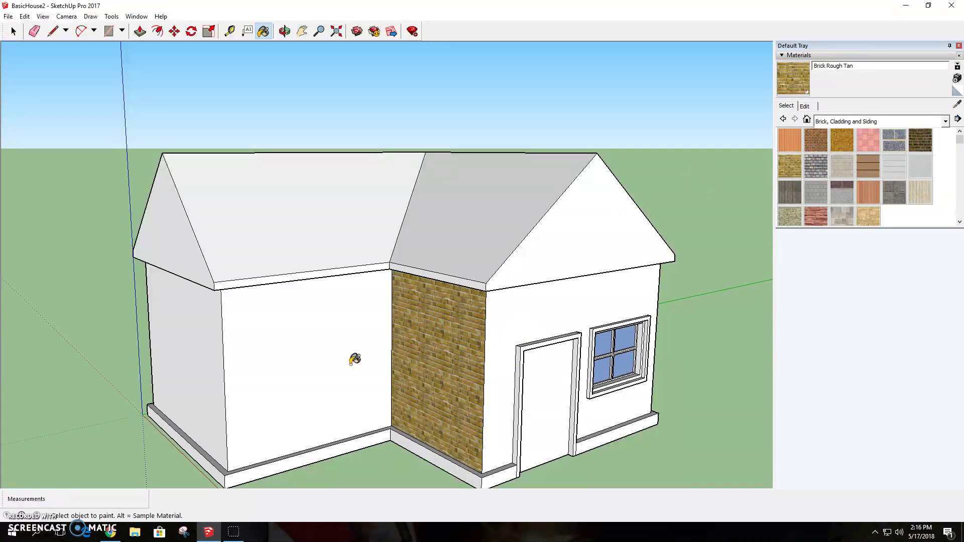
click(348, 362)
click(210, 379)
click(541, 329)
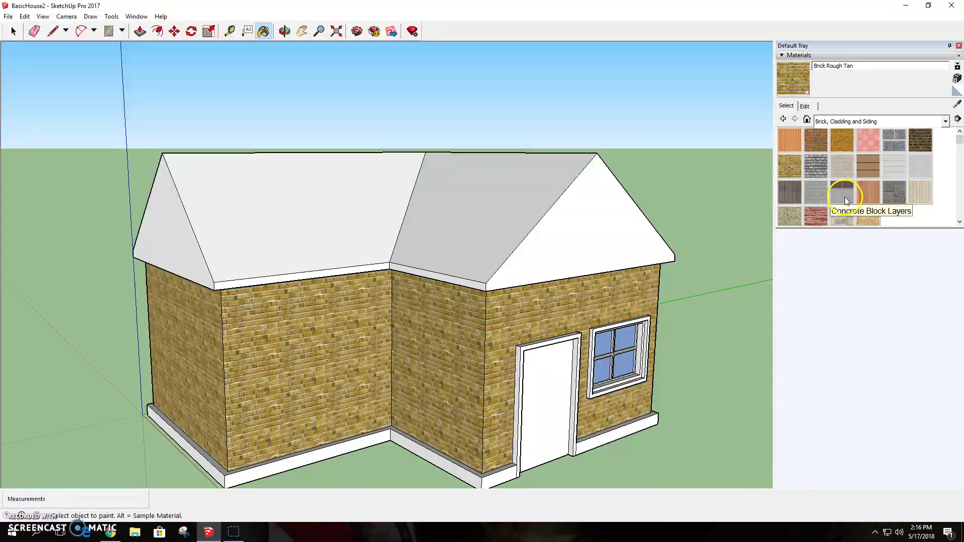
- Paint the two roof slopes facing the inner corner with Roofing Shingles Multi from the Roofing materials
click(945, 121)
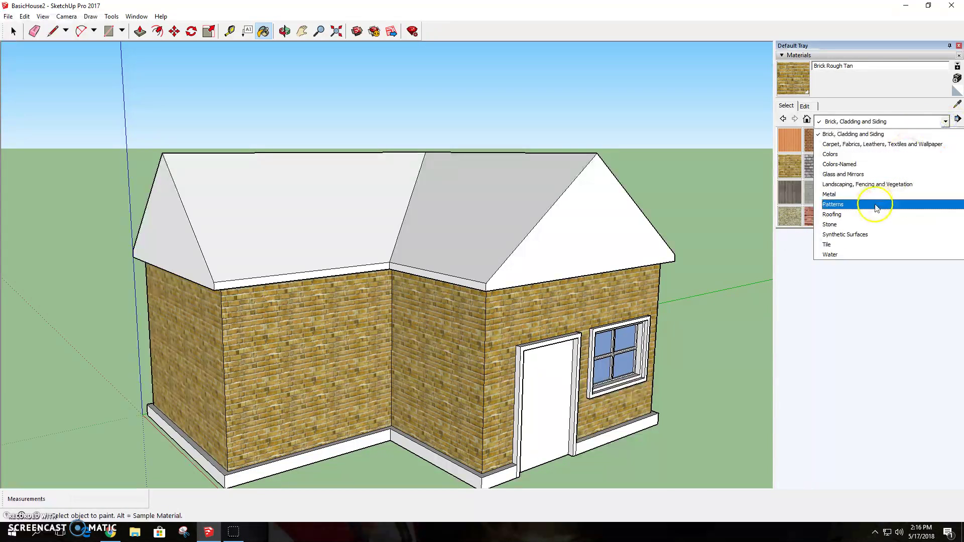
click(873, 214)
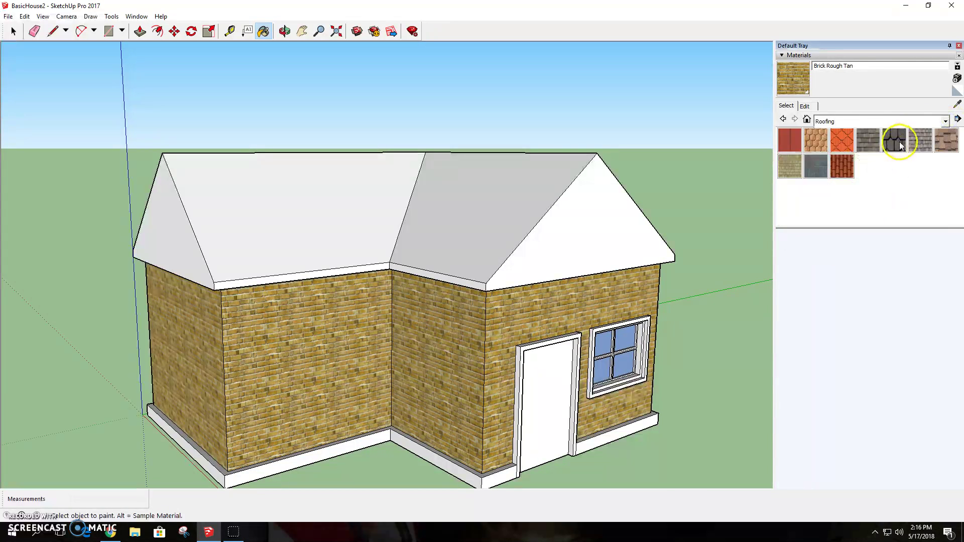
click(920, 140)
click(541, 192)
click(280, 221)
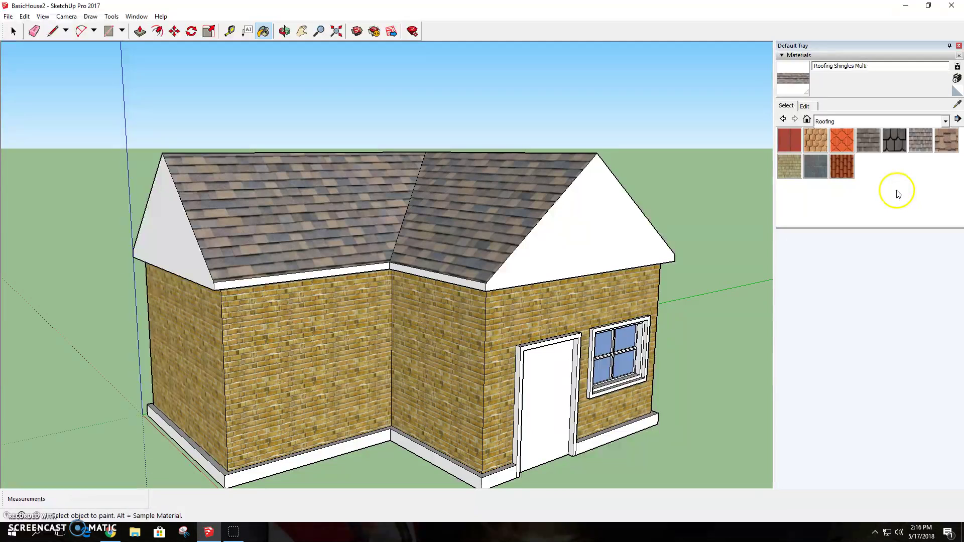
- Draw two sloping lines inside the gable above the door, parallel to the roof edges and meeting below the peak
click(284, 31)
drag(495, 273, 297, 246)
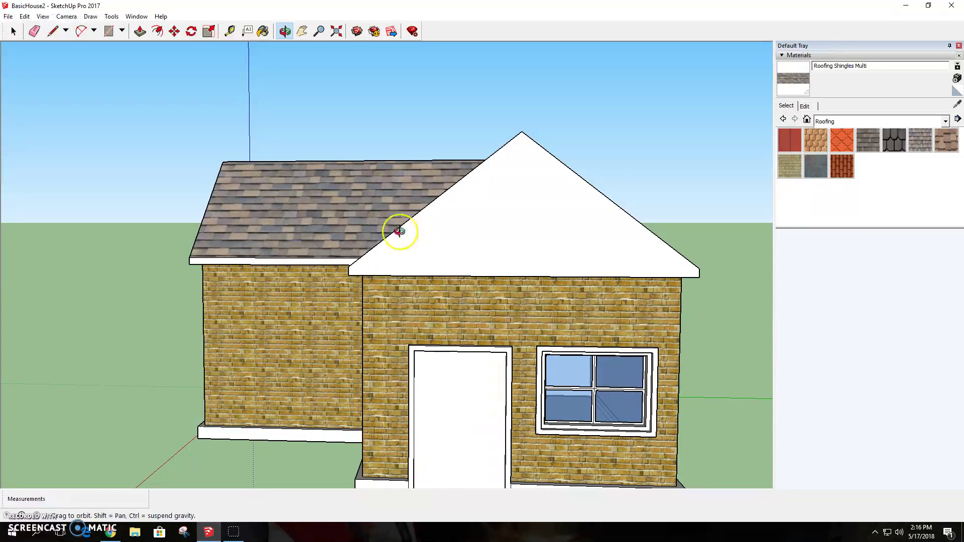
click(53, 31)
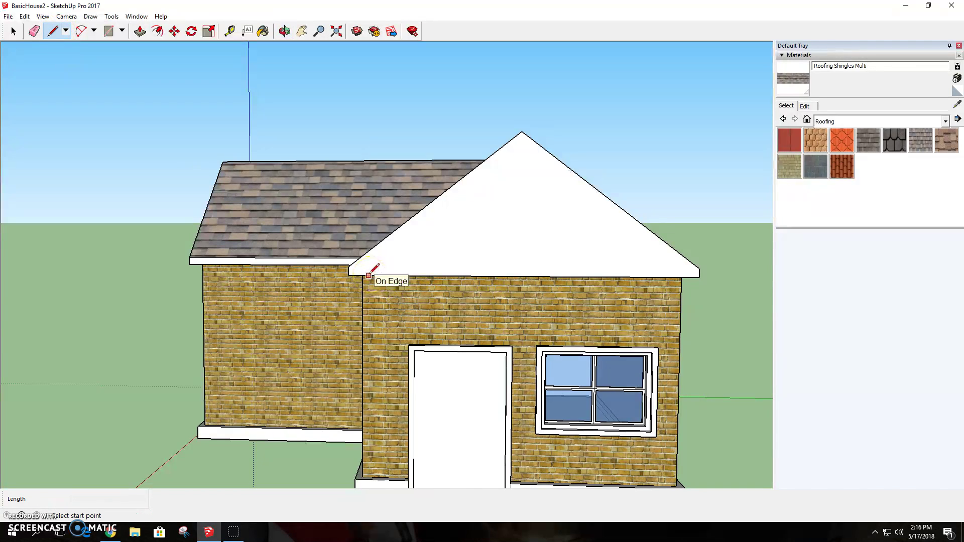
click(369, 275)
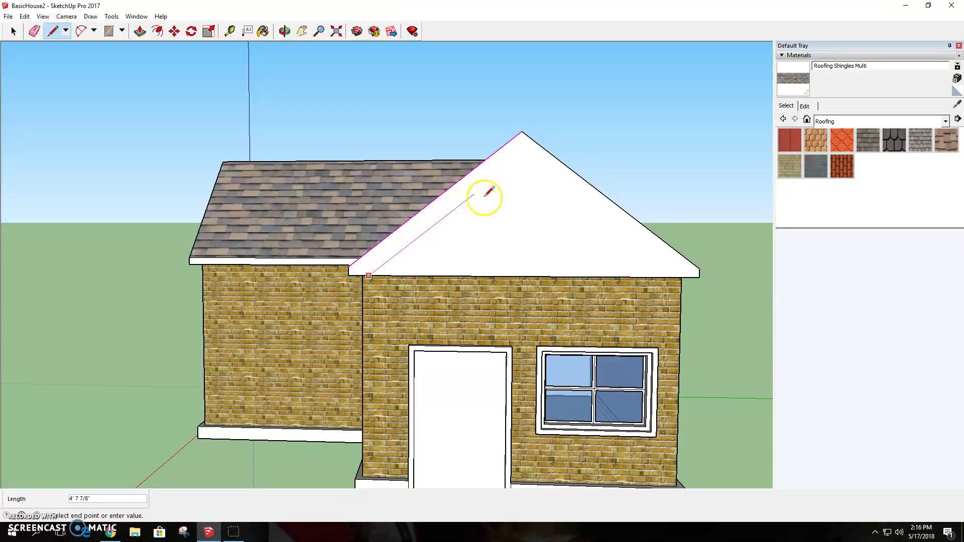
click(521, 157)
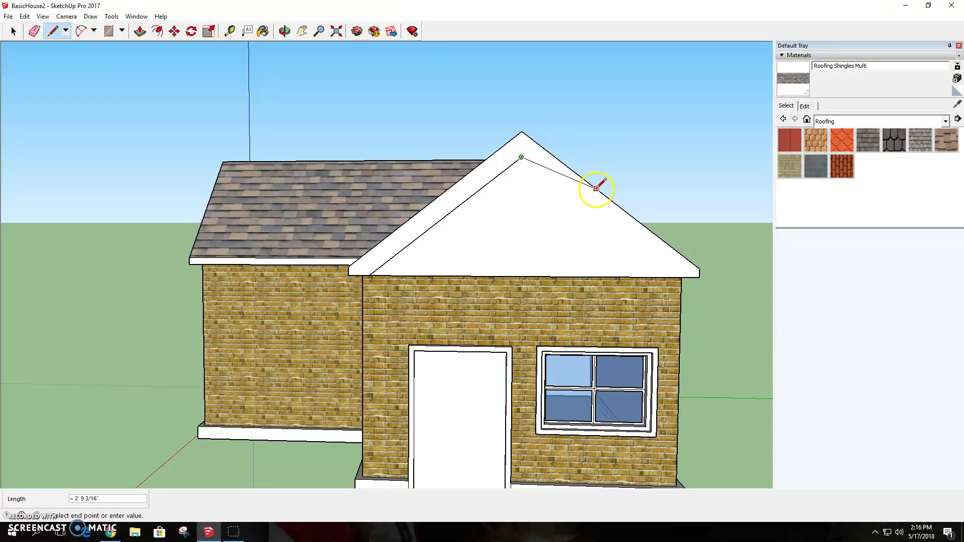
click(677, 277)
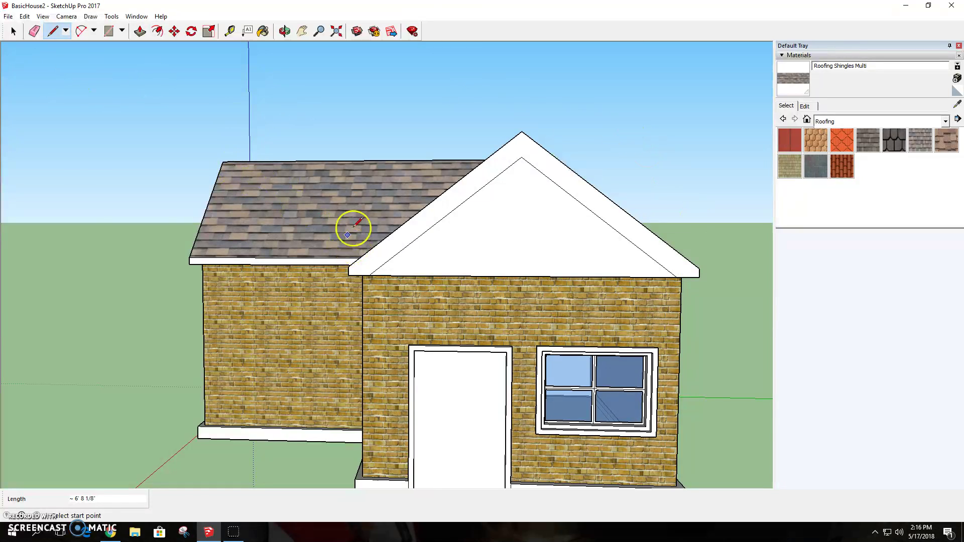
- Push the gable's inner triangle inward about 3 3/8" to leave a raised trim along the roof edges
click(285, 31)
drag(221, 215, 480, 203)
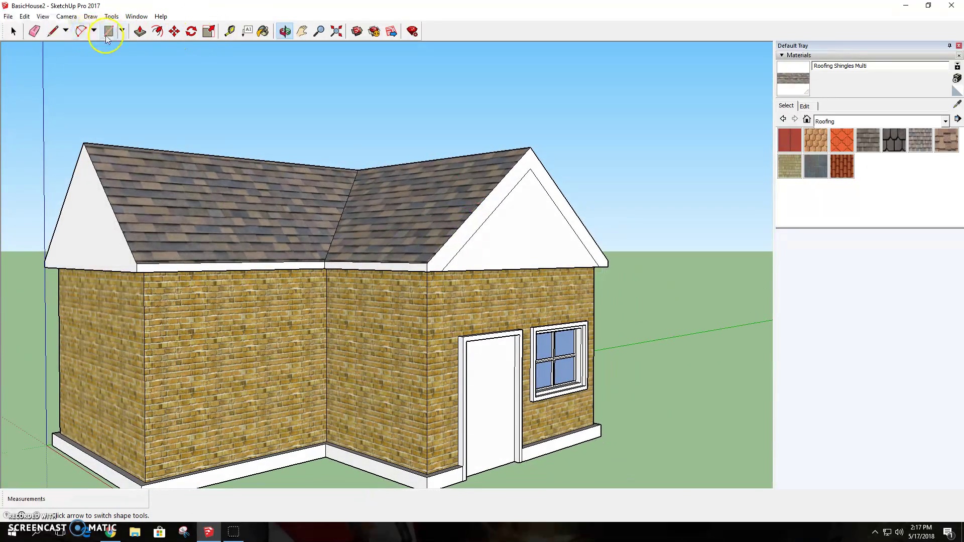
click(140, 31)
mouse_move(538, 241)
mouse_down()
mouse_move(521, 239)
mouse_move(534, 244)
mouse_up()
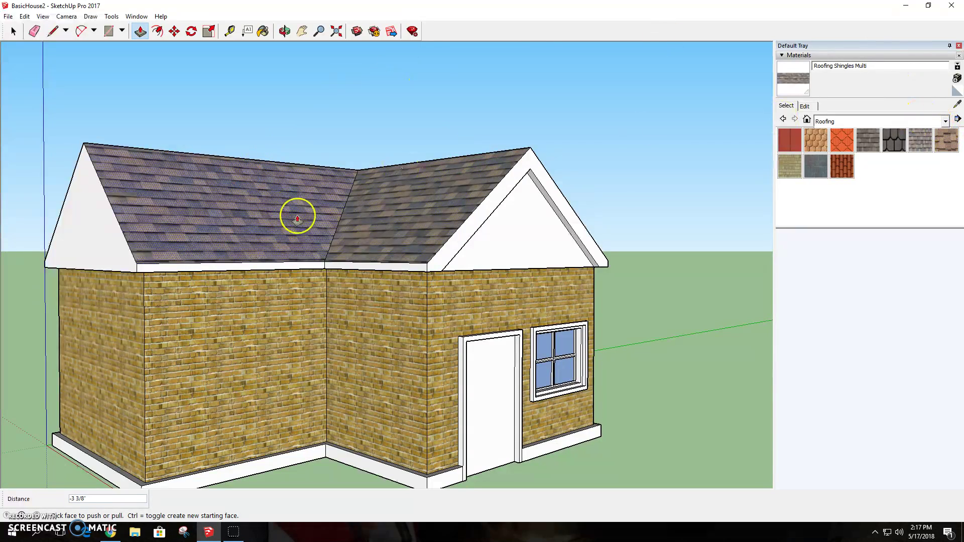
- Draw two sloping lines inside the end gable of the wing without a door, parallel to the roof edges and meeting below the peak
click(284, 32)
drag(606, 265, 221, 219)
scroll(373, 275, up, 5)
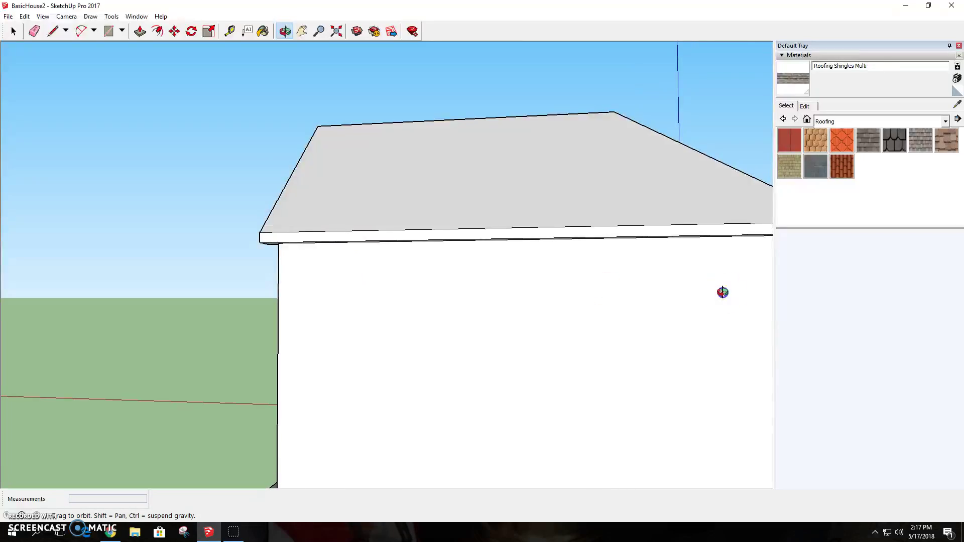
drag(722, 290, 286, 273)
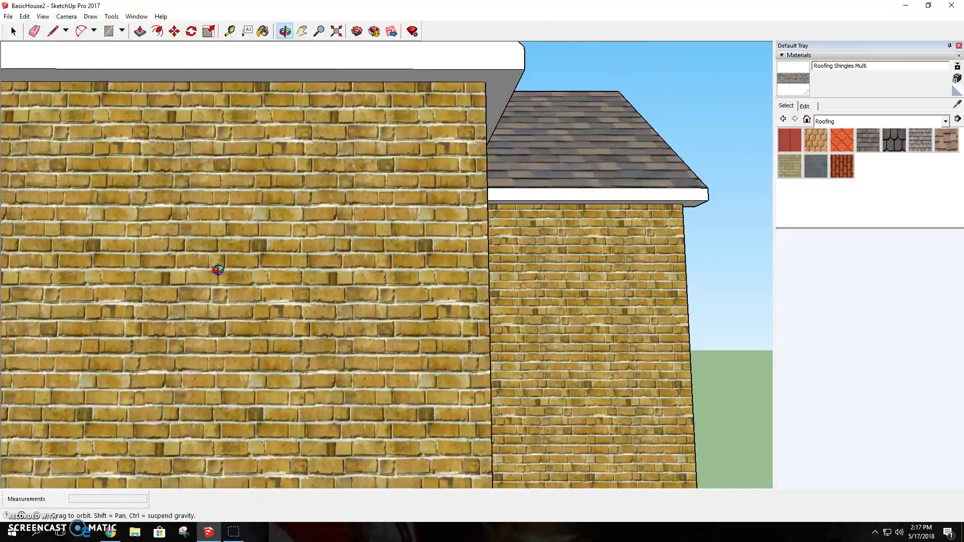
scroll(312, 236, down, 6)
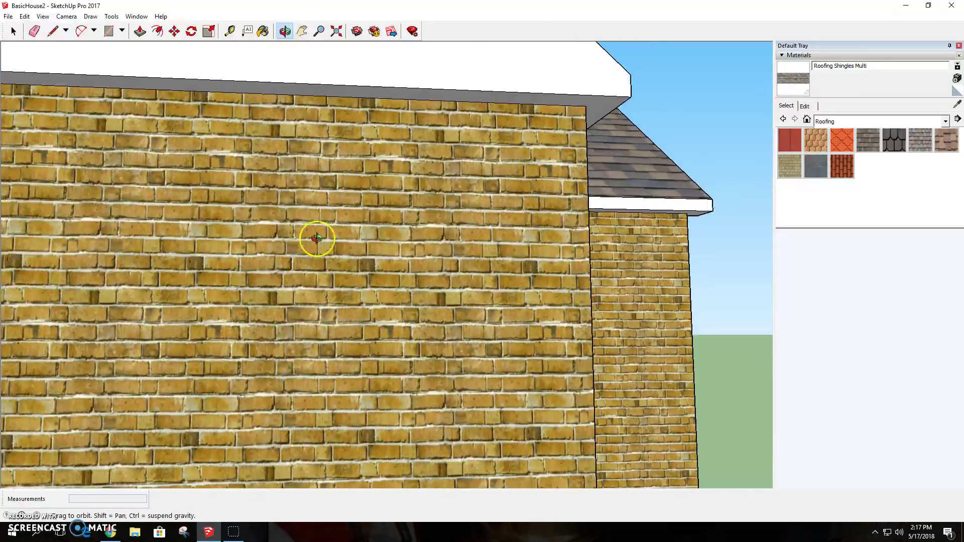
drag(280, 109, 311, 158)
click(54, 31)
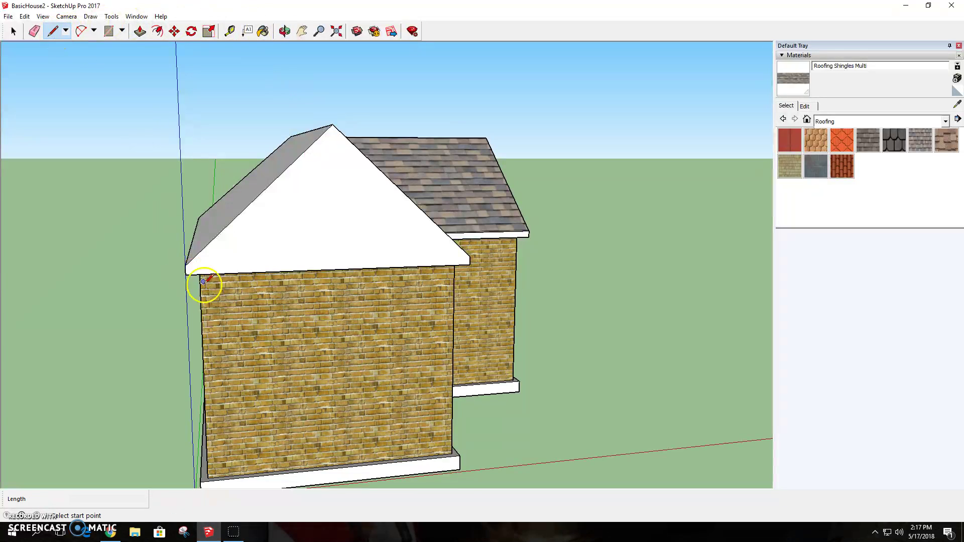
click(209, 273)
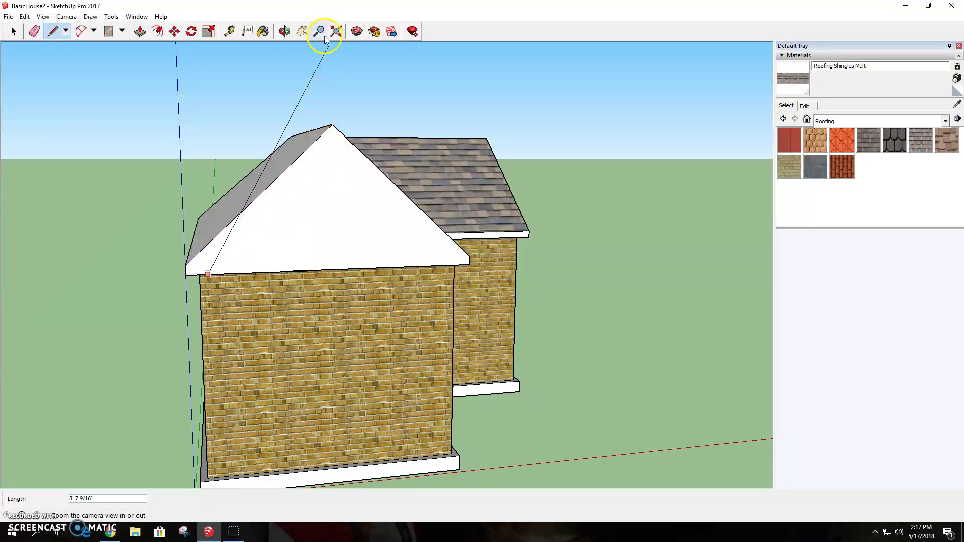
click(284, 31)
drag(323, 108, 349, 180)
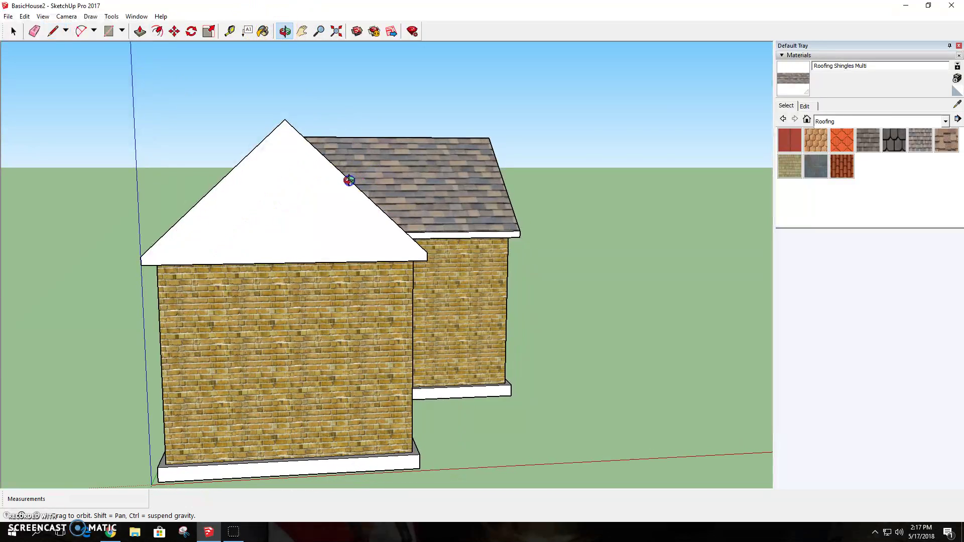
click(53, 30)
click(163, 265)
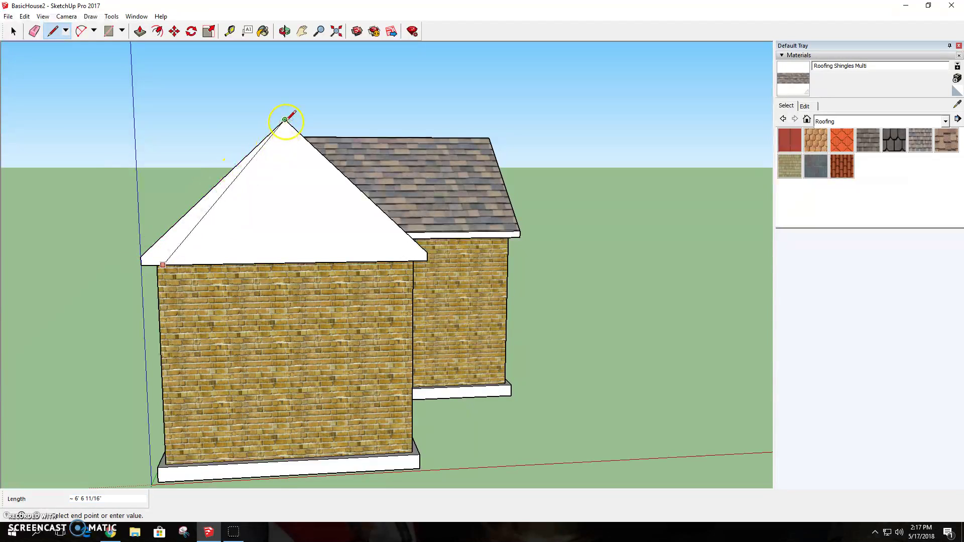
click(285, 148)
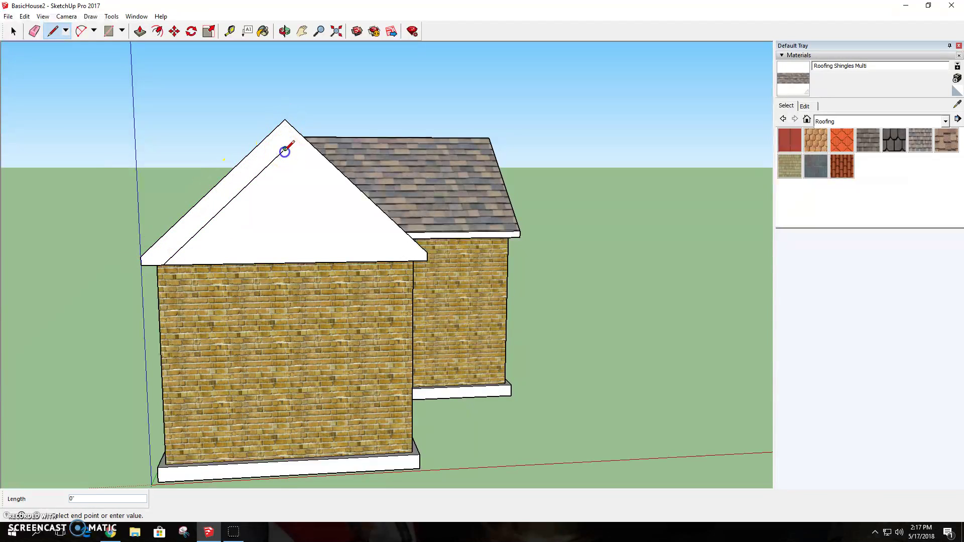
click(406, 260)
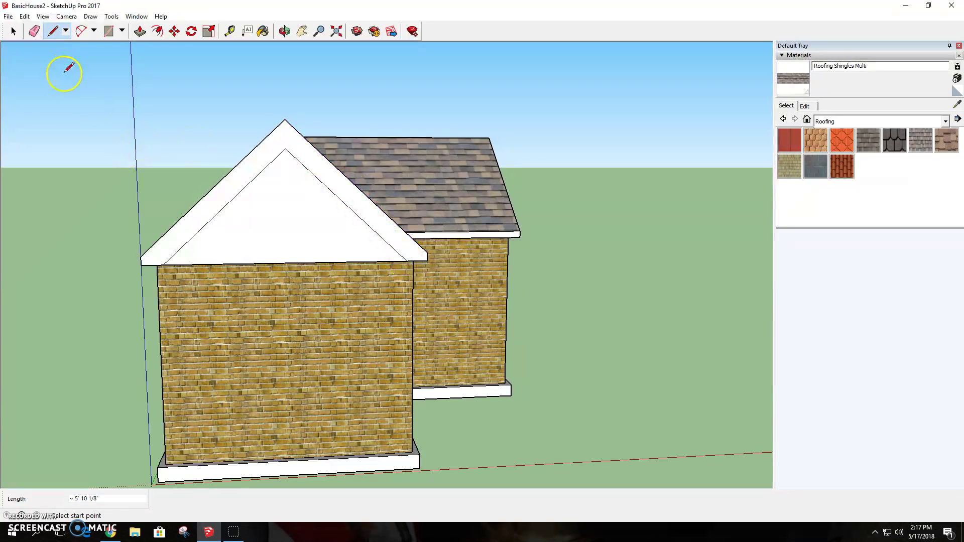
- Push that gable's inner triangle inward about 5 5/16" to leave a raised trim along the roof edges
click(284, 31)
drag(146, 116, 237, 133)
click(140, 31)
drag(400, 257, 395, 249)
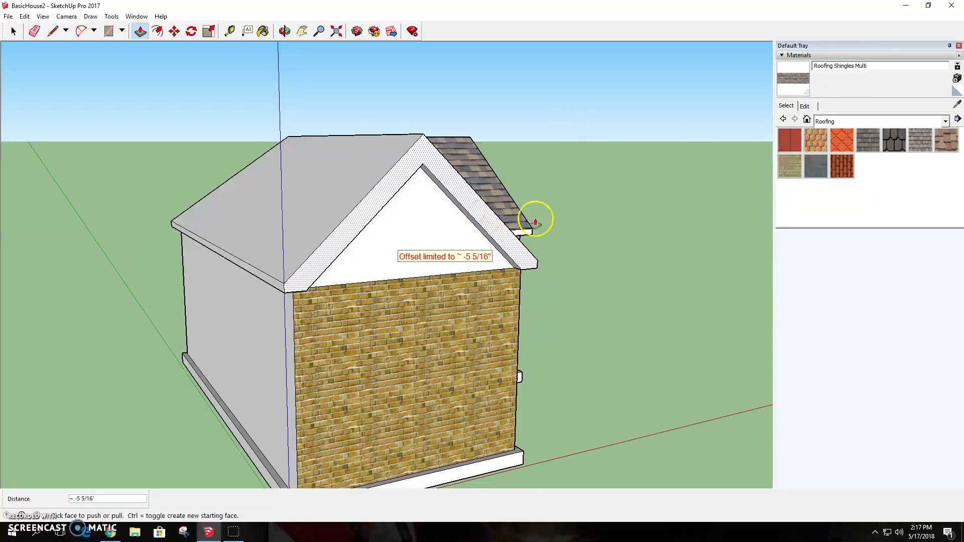
- Paint the recessed triangle of the same gable with Cladding Siding Tan from the Brick, Cladding and Siding materials
click(945, 121)
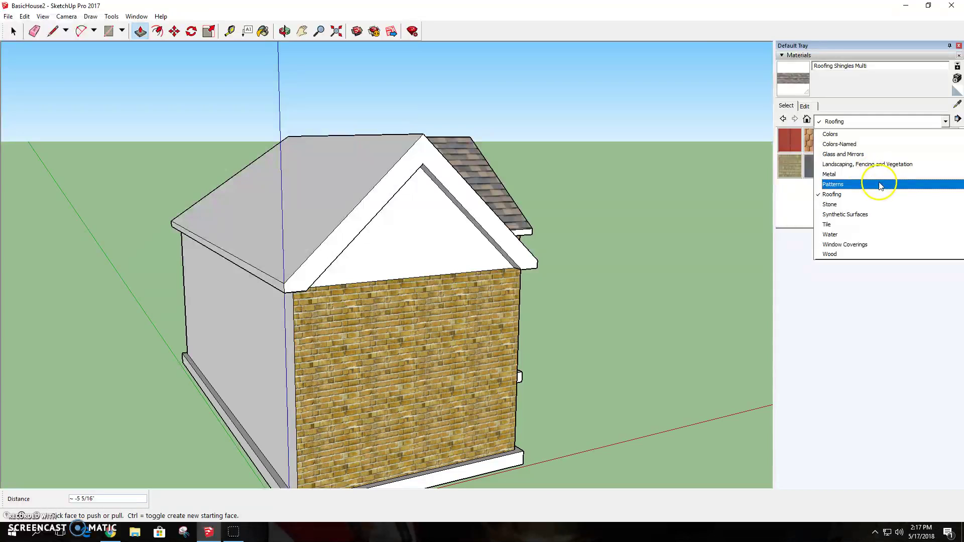
scroll(878, 190, up, 1)
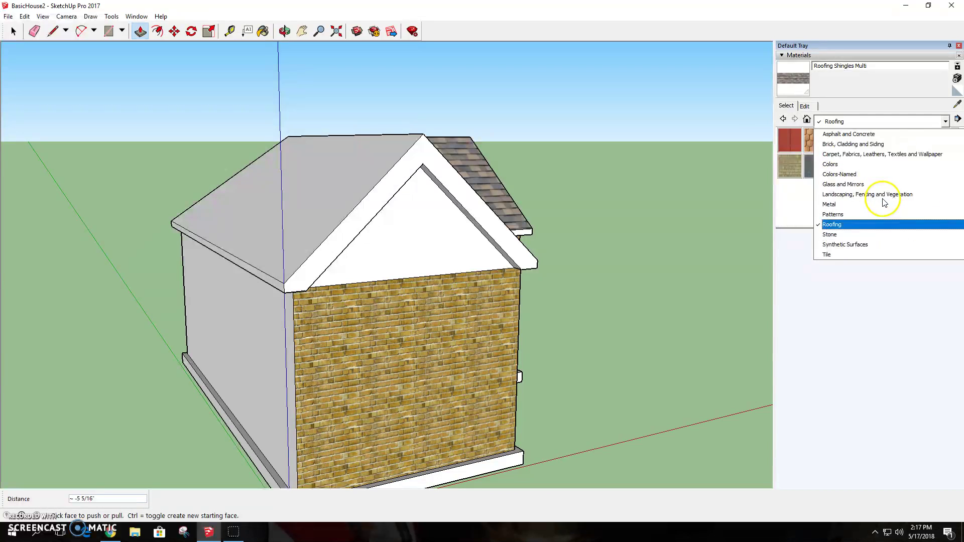
click(862, 145)
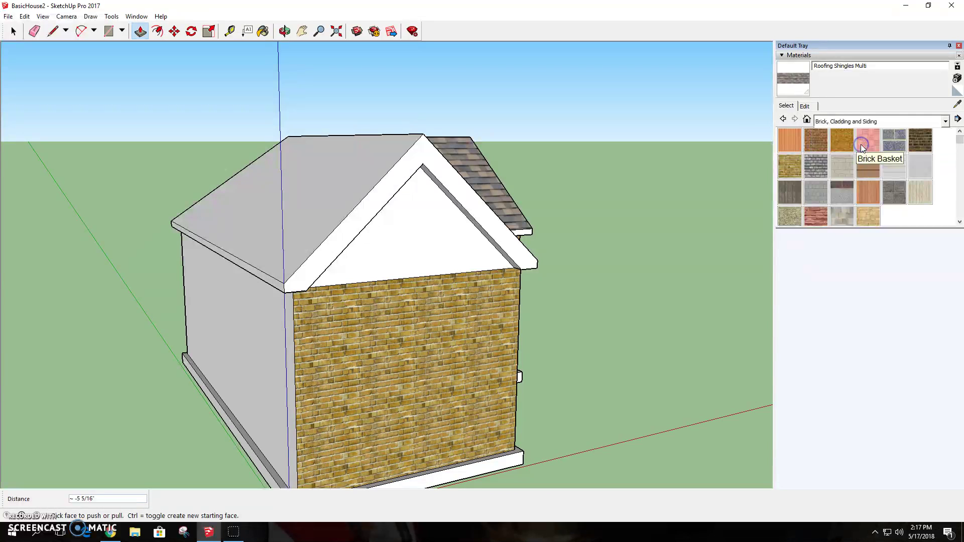
click(892, 170)
click(416, 230)
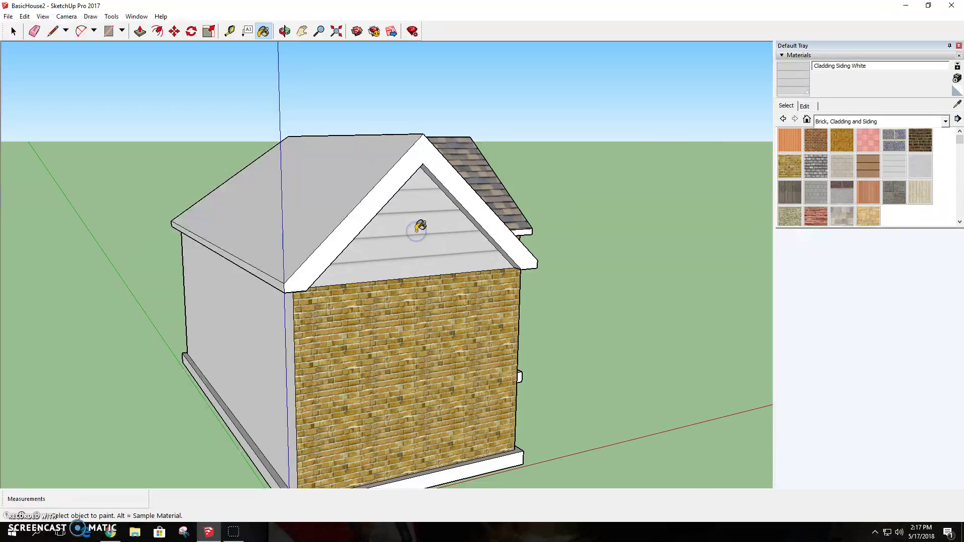
click(873, 172)
click(430, 232)
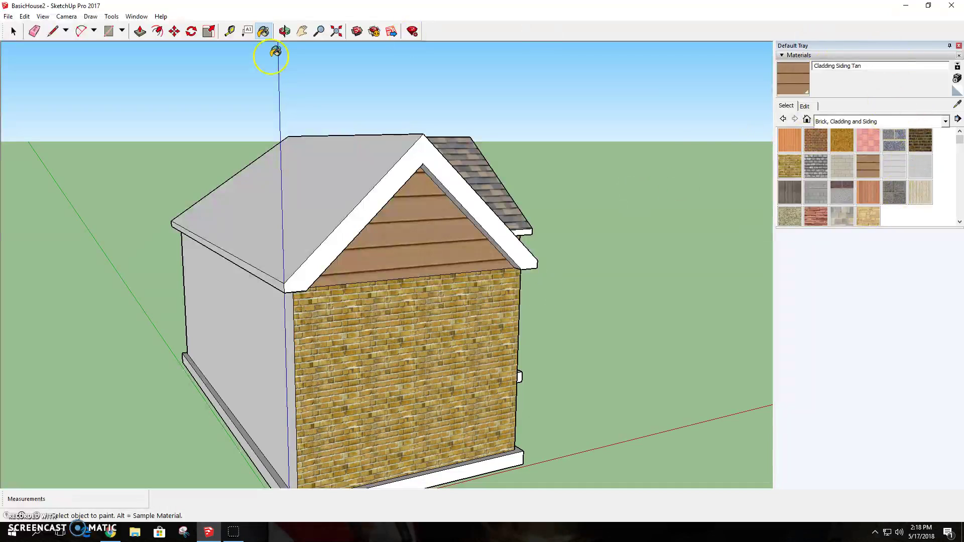
- Paint the raised trim of the gable above the door with Color D07 from the Colors materials
click(284, 31)
drag(501, 254, 182, 284)
drag(580, 287, 463, 259)
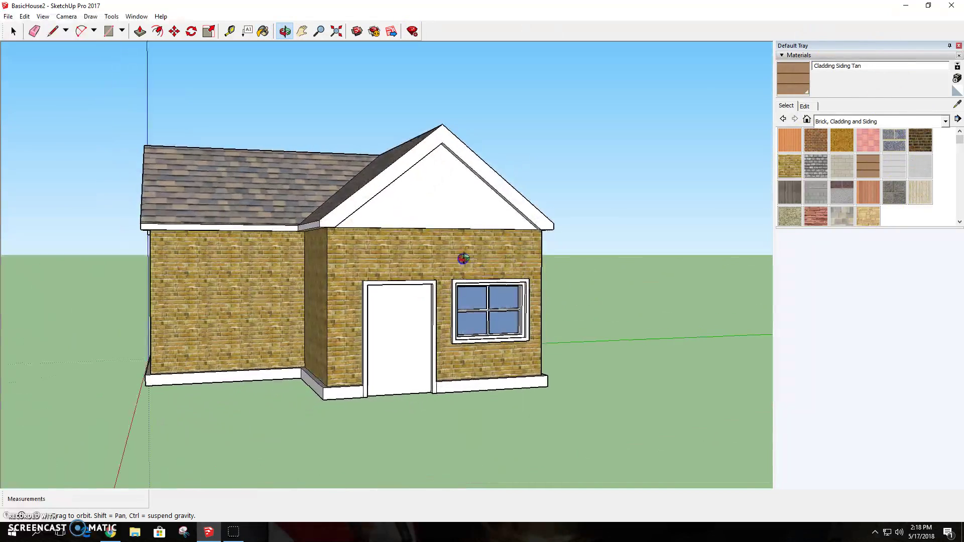
click(944, 123)
click(828, 150)
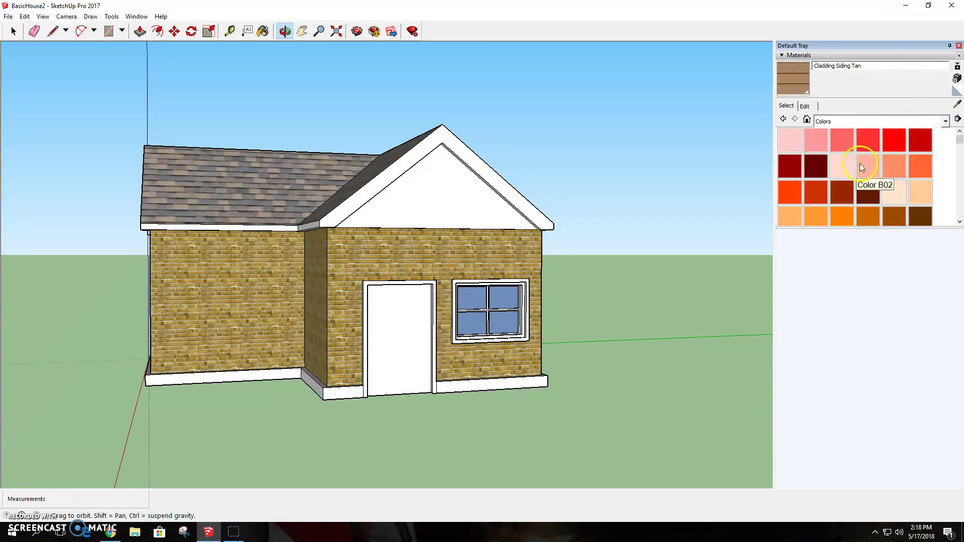
scroll(874, 173, down, 10)
scroll(872, 176, up, 9)
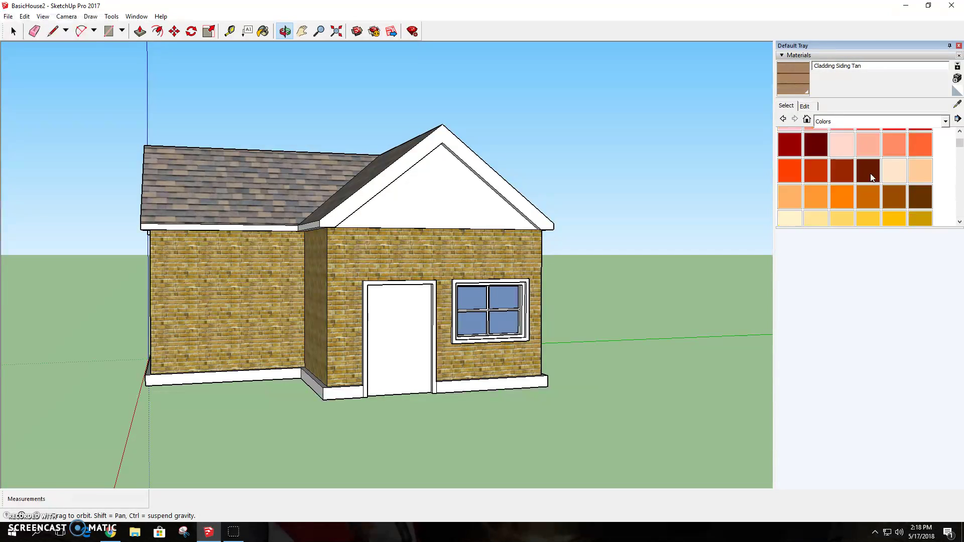
scroll(872, 176, down, 2)
click(779, 170)
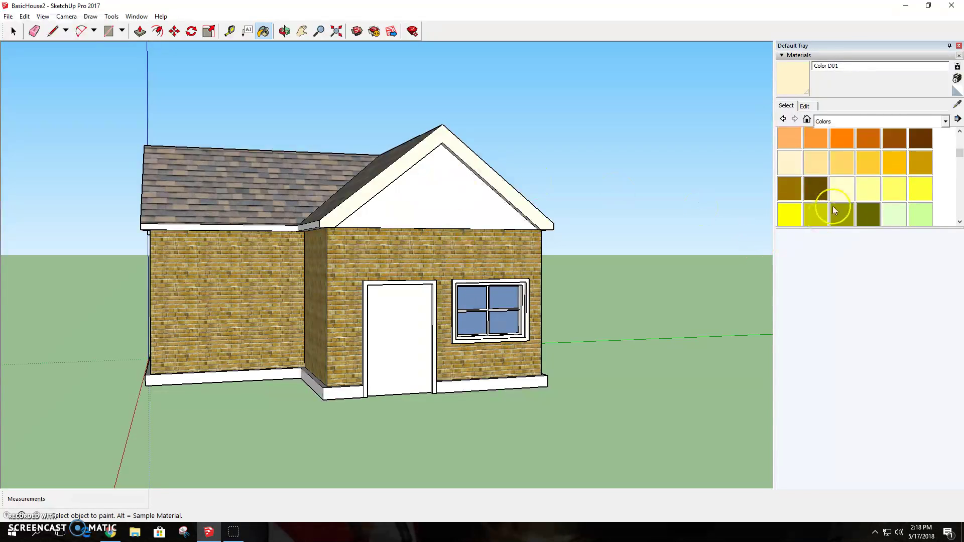
click(793, 189)
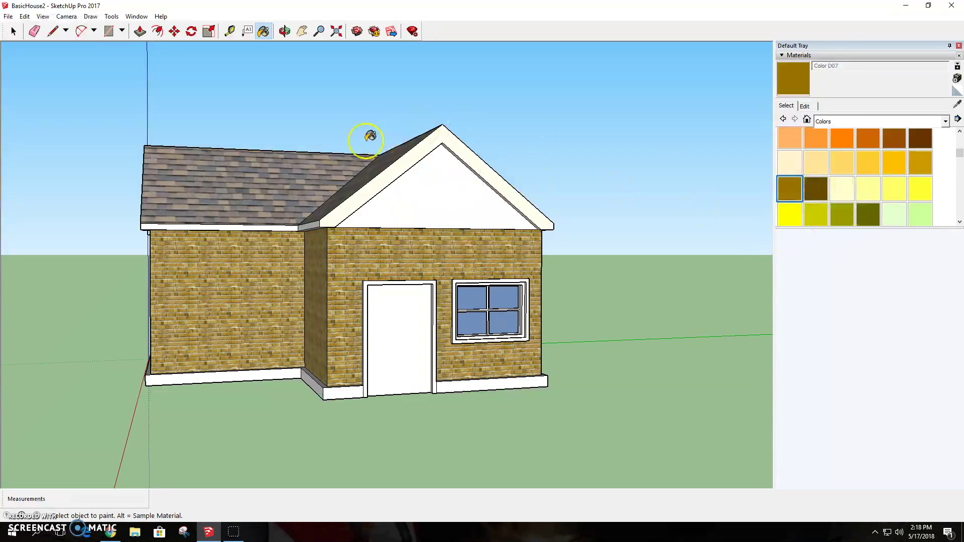
click(423, 156)
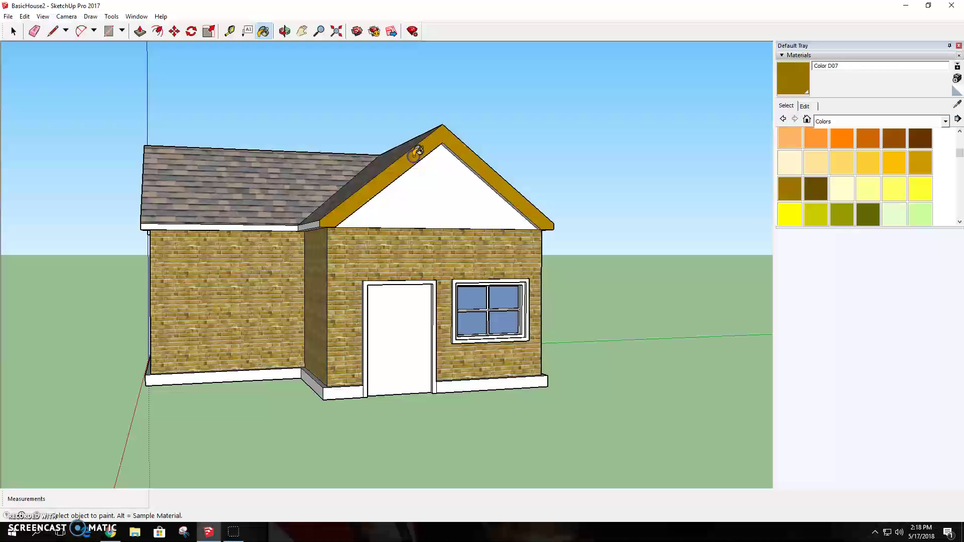
- Paint the window's outer frame and the side wing's front eave board with Color D07
click(475, 280)
scroll(484, 281, up, 3)
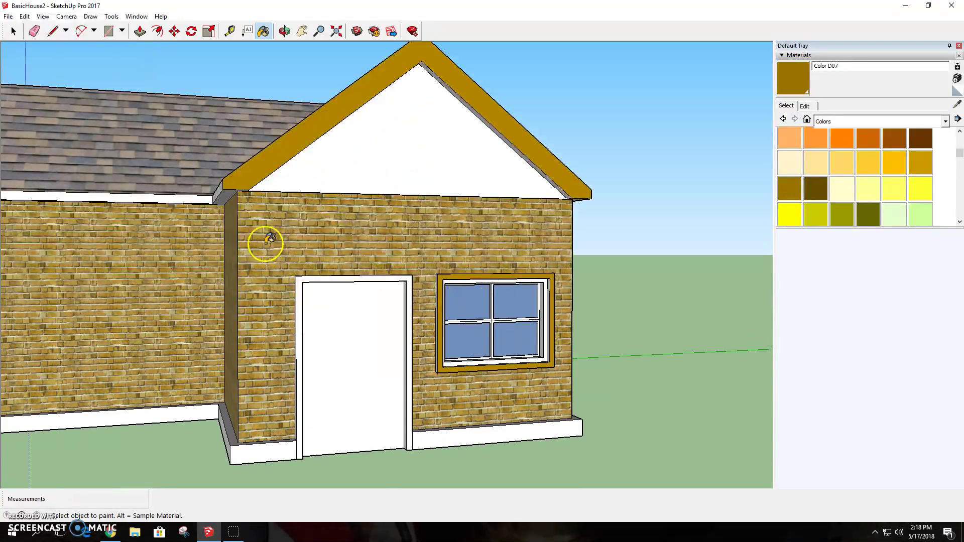
click(193, 196)
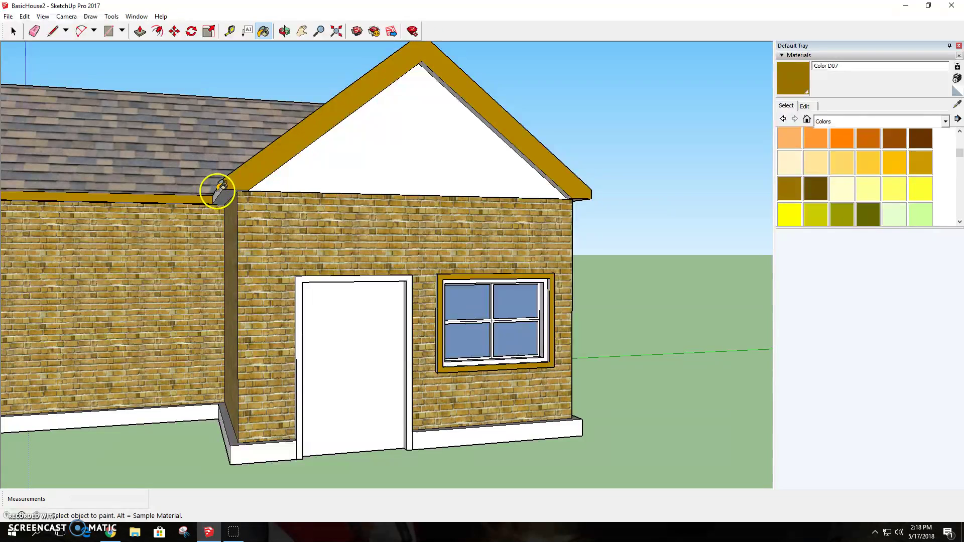
- Paint the recessed gable triangle above the door with Cladding Siding Tan from the Brick, Cladding and Siding materials
click(946, 121)
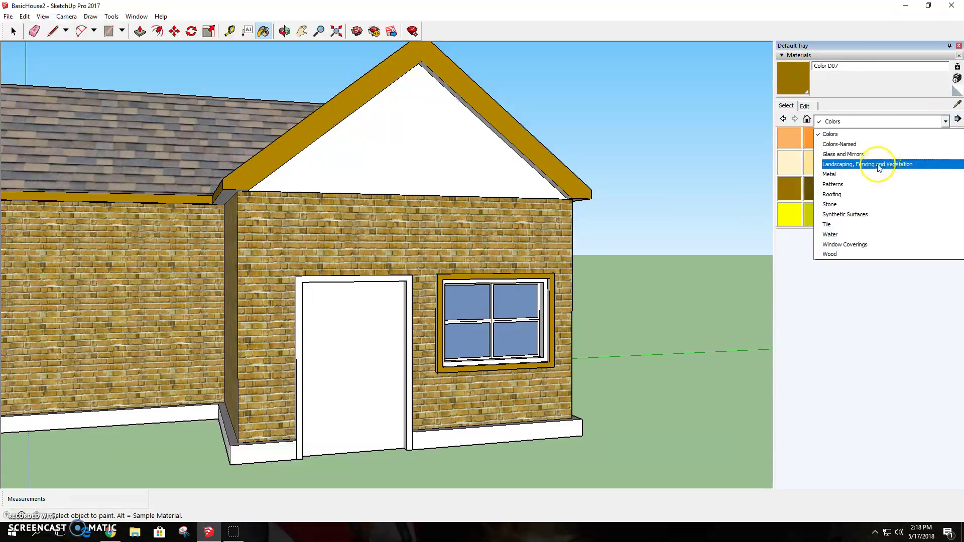
scroll(878, 169, up, 2)
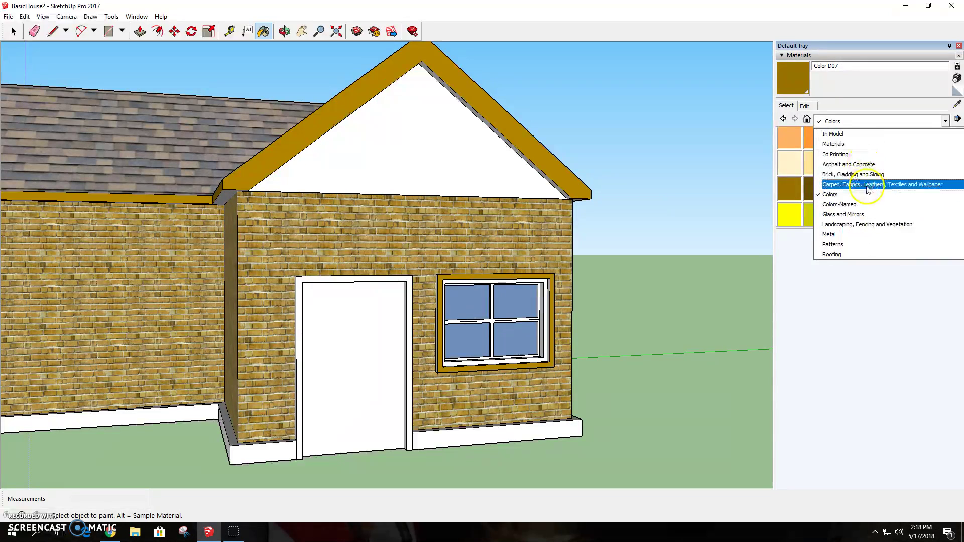
click(859, 174)
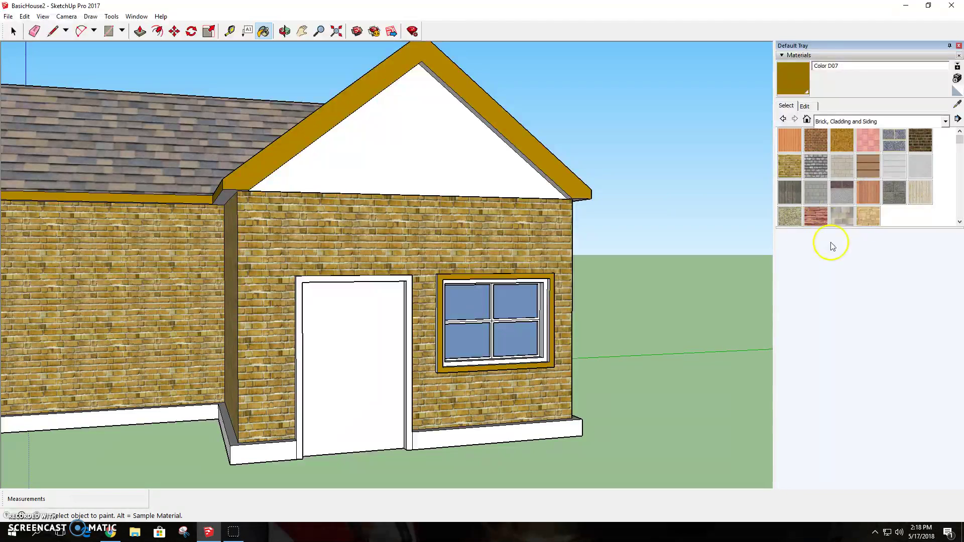
click(866, 168)
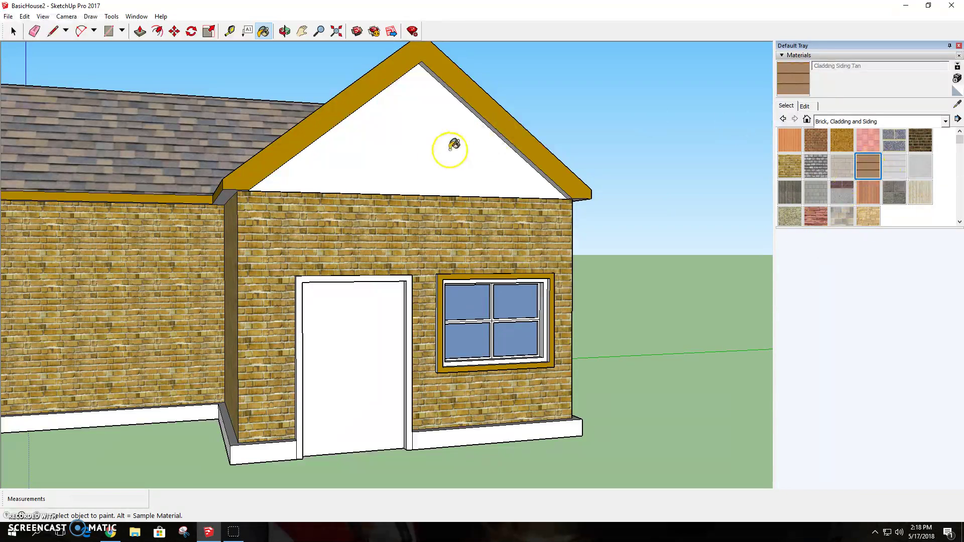
click(436, 154)
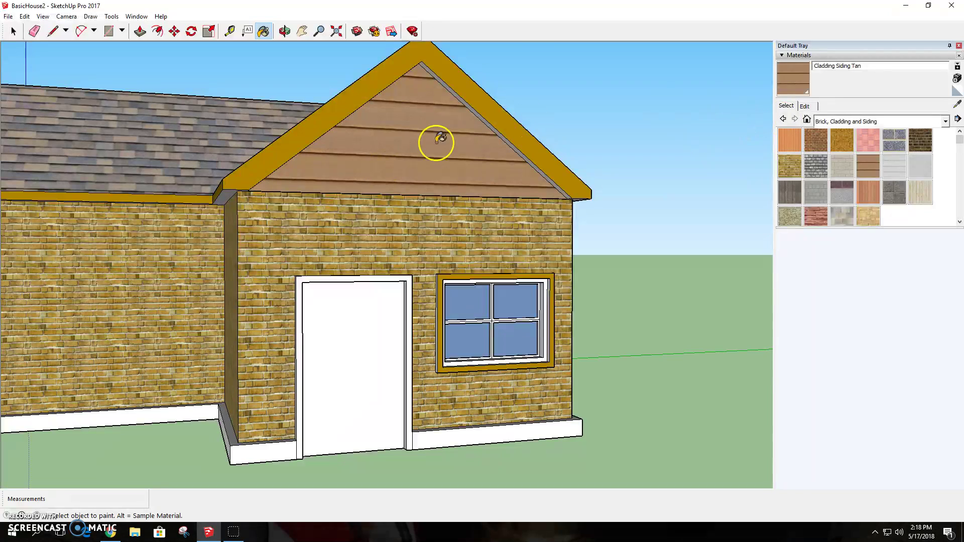
click(124, 32)
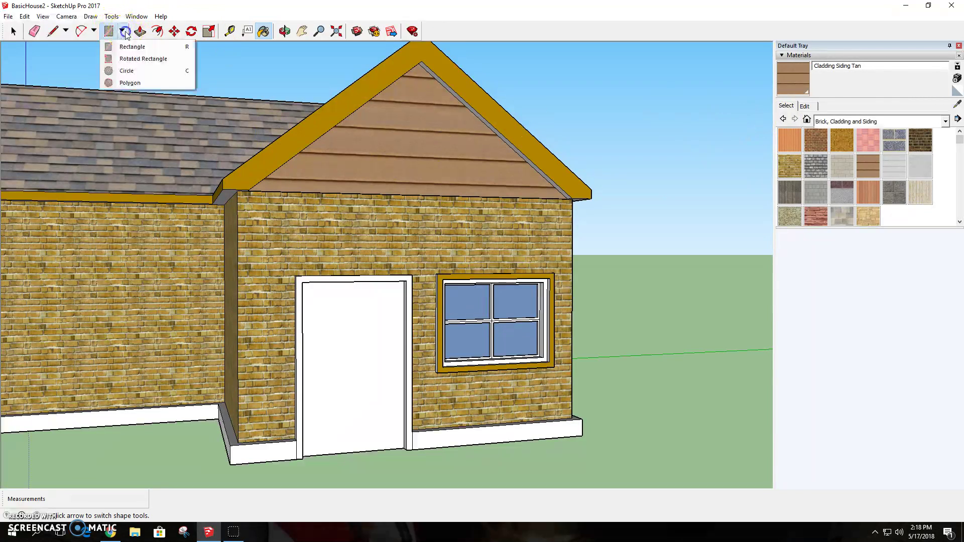
click(116, 37)
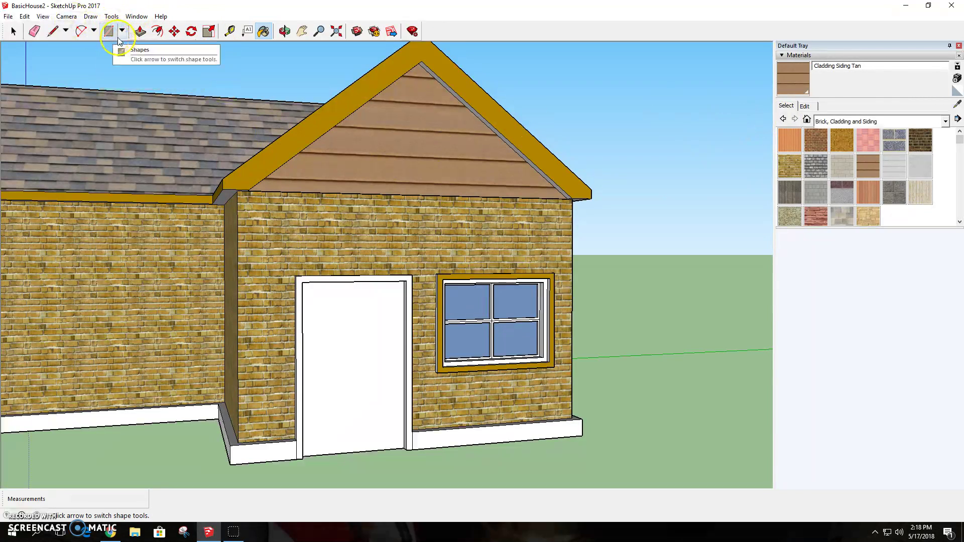
click(111, 34)
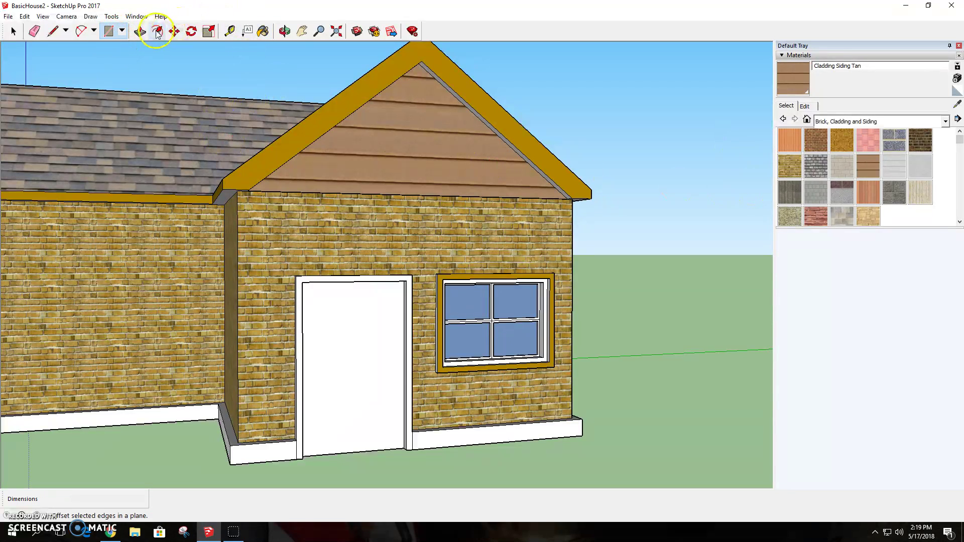
click(284, 33)
drag(617, 333, 559, 332)
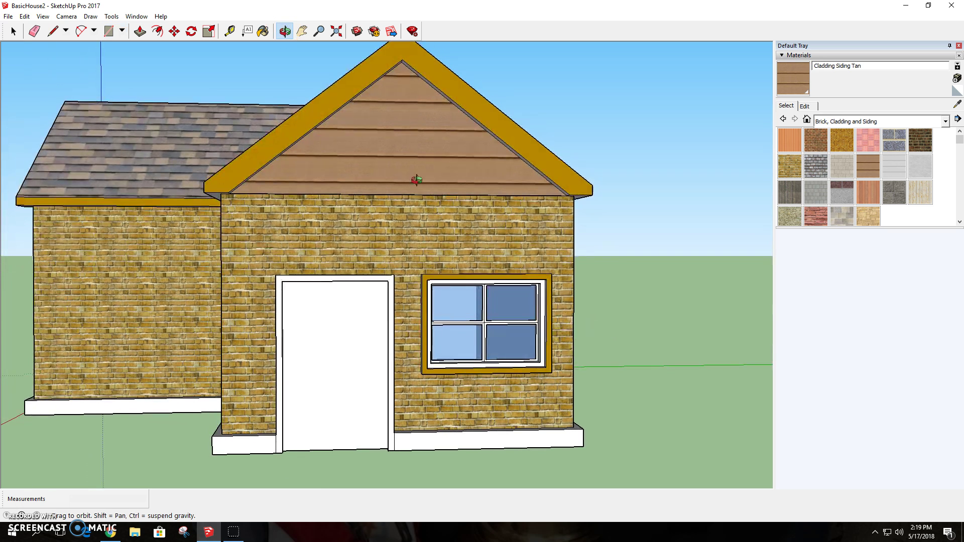
click(109, 32)
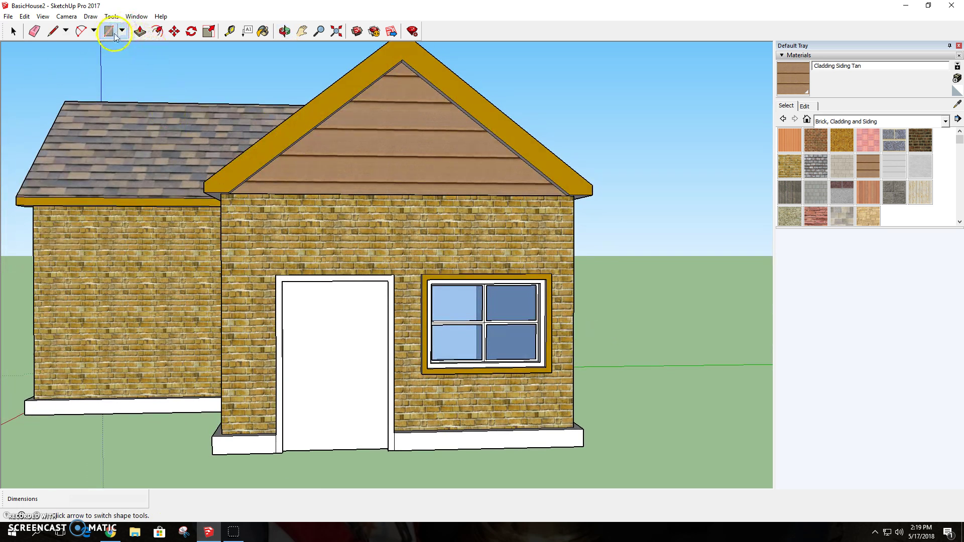
click(295, 291)
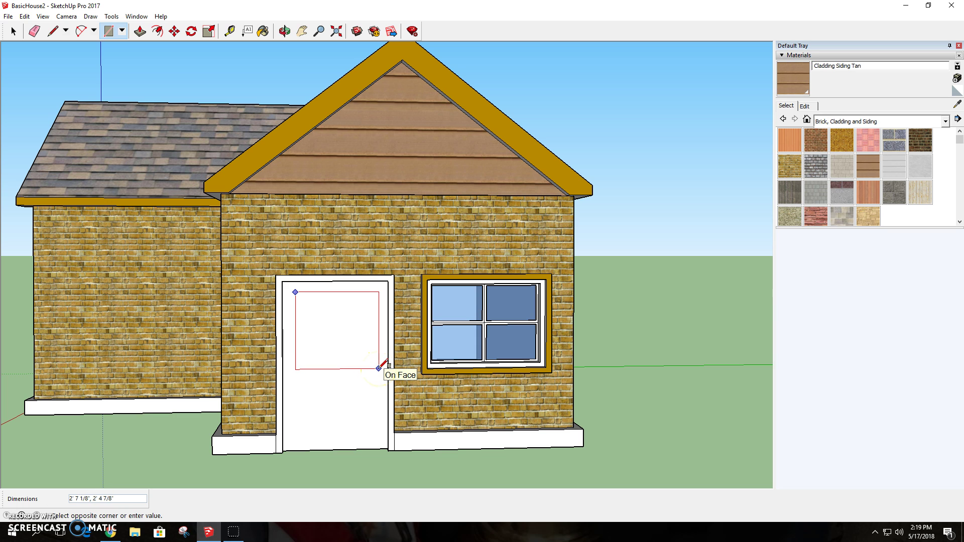
drag(379, 368, 101, 70)
click(14, 31)
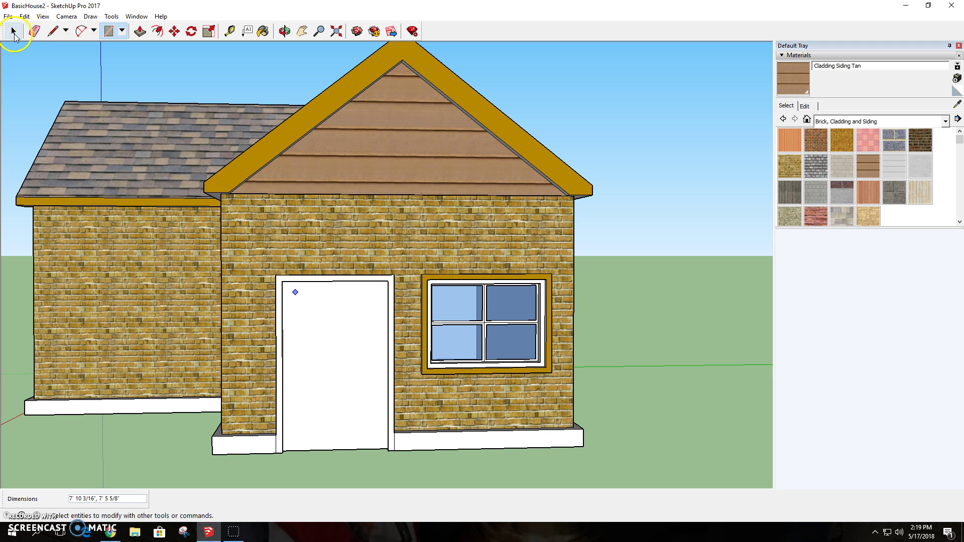
- Offset the door face's outline inward by about 8 1/4" to form a centre panel
click(157, 32)
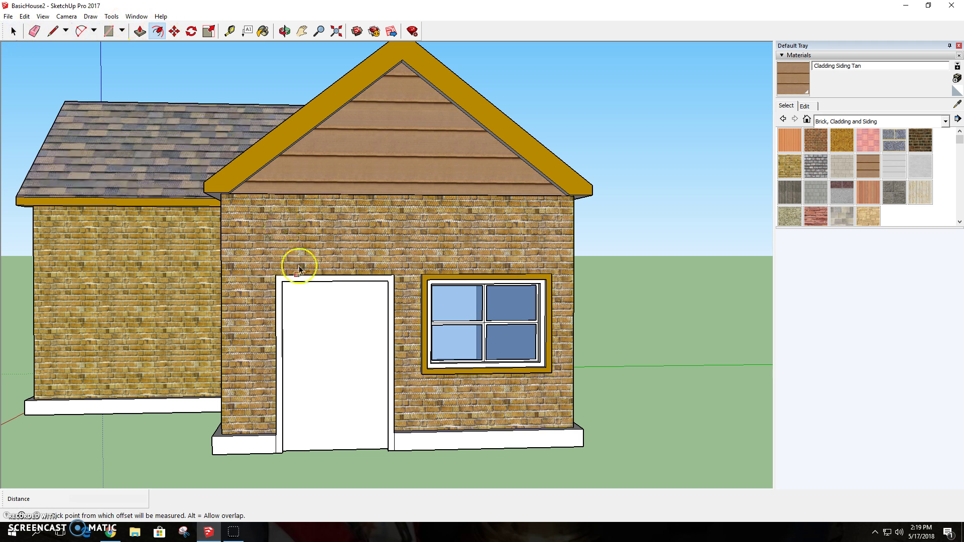
click(308, 291)
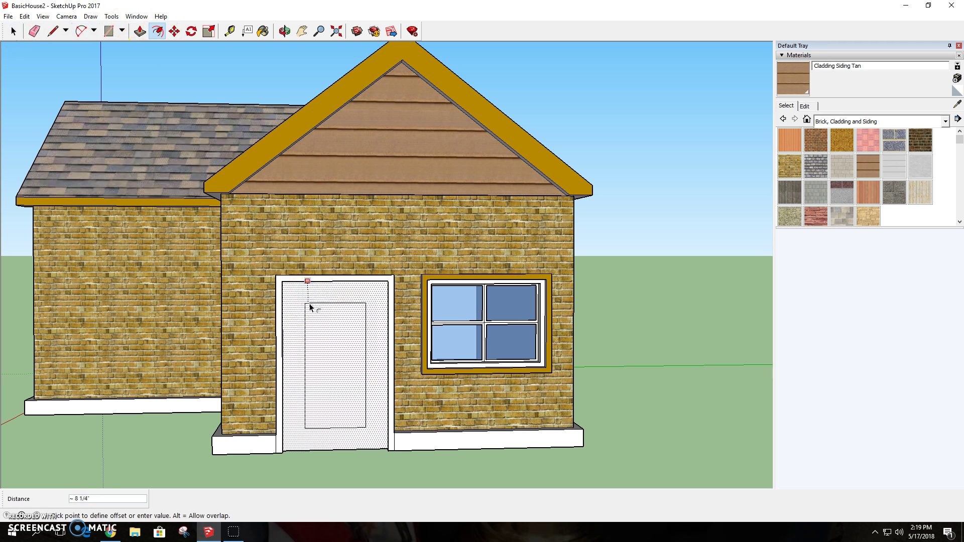
click(312, 307)
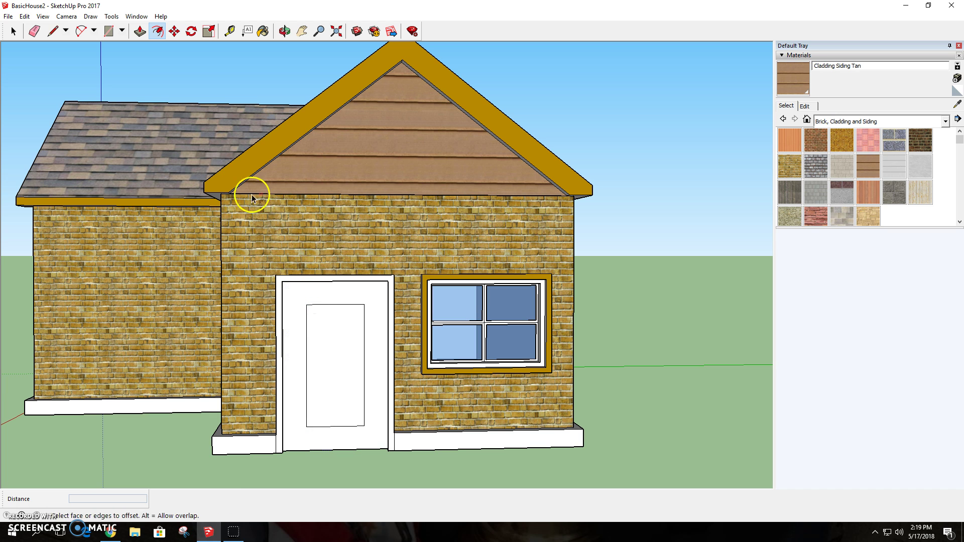
- Open the 3D Warehouse model library and search it for "door knob"
click(25, 16)
mouse_move(10, 19)
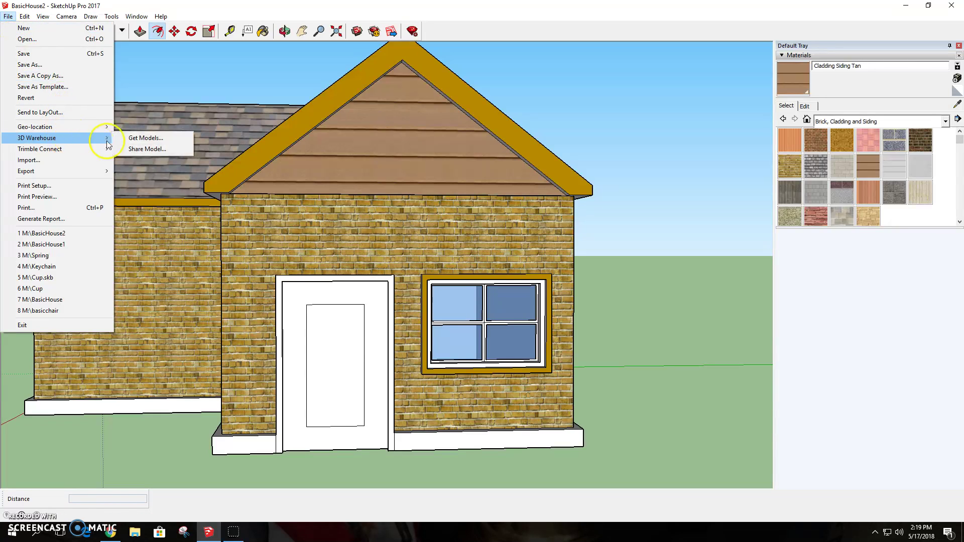
click(122, 139)
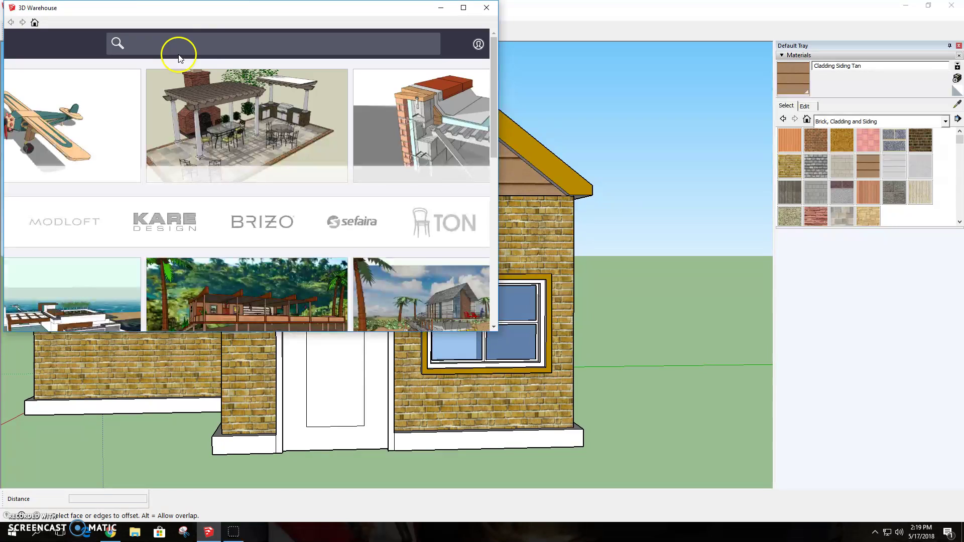
text(d)
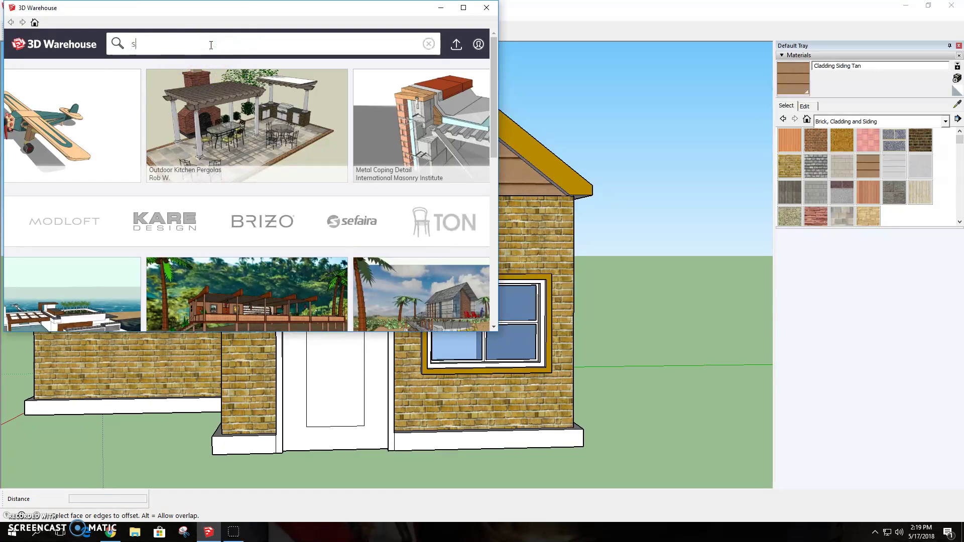
text(o)
key(BackSpace)
text(oor)
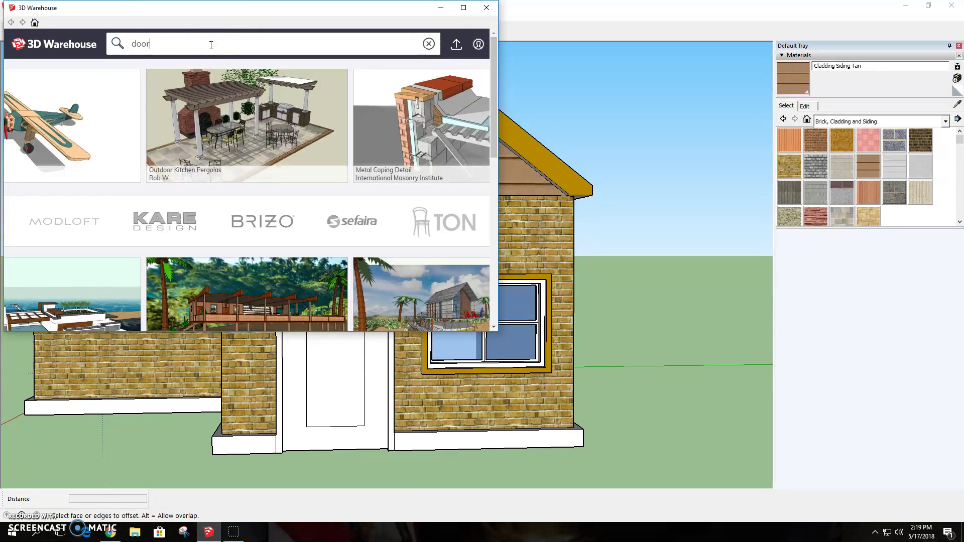
text( knob)
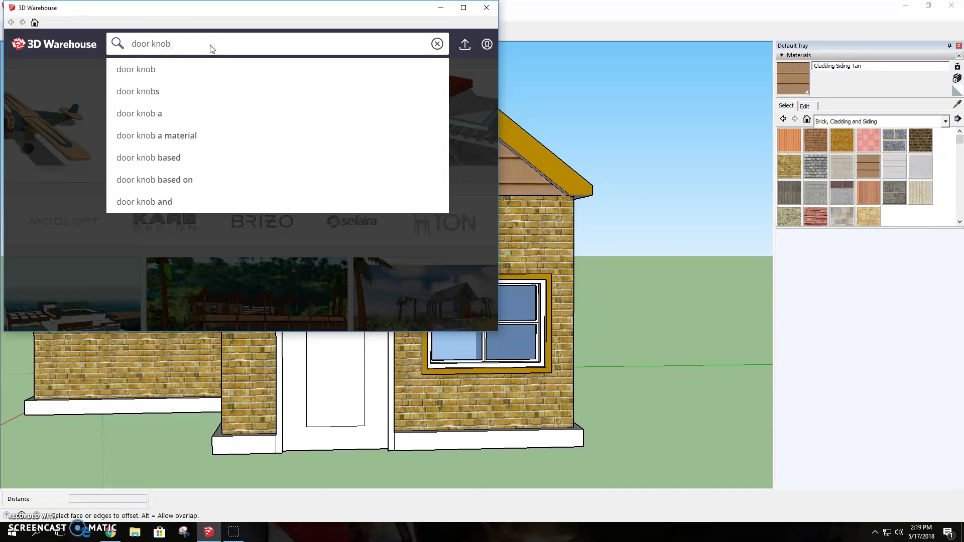
key(Return)
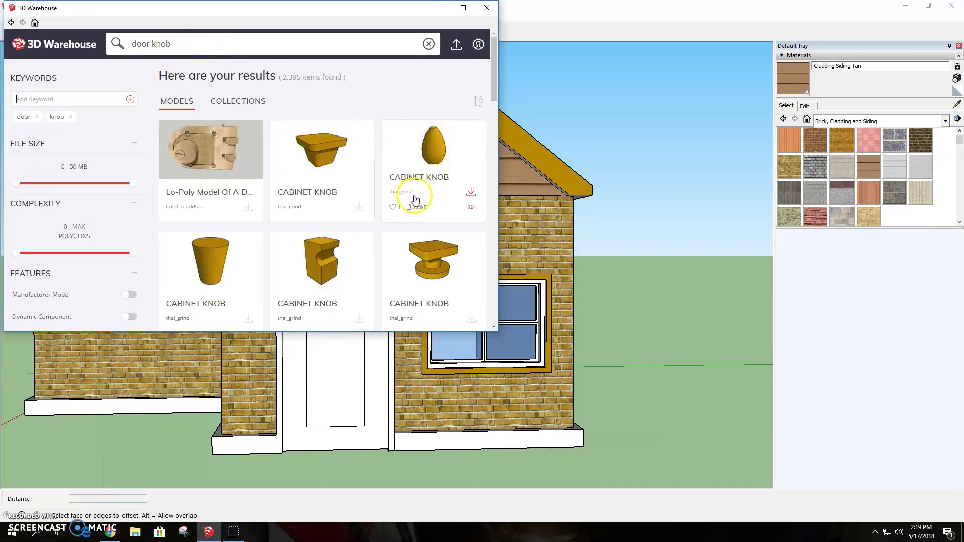
- Load the black keypad Door Handle Lock from the search results directly into the model and place it on the ground beside the house
scroll(421, 189, down, 5)
scroll(415, 201, down, 4)
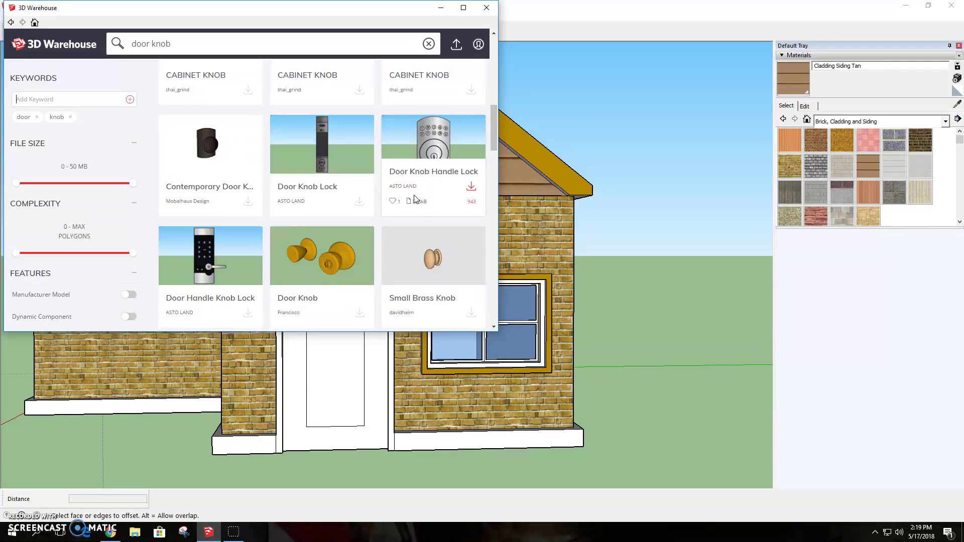
scroll(373, 184, down, 2)
scroll(355, 214, down, 4)
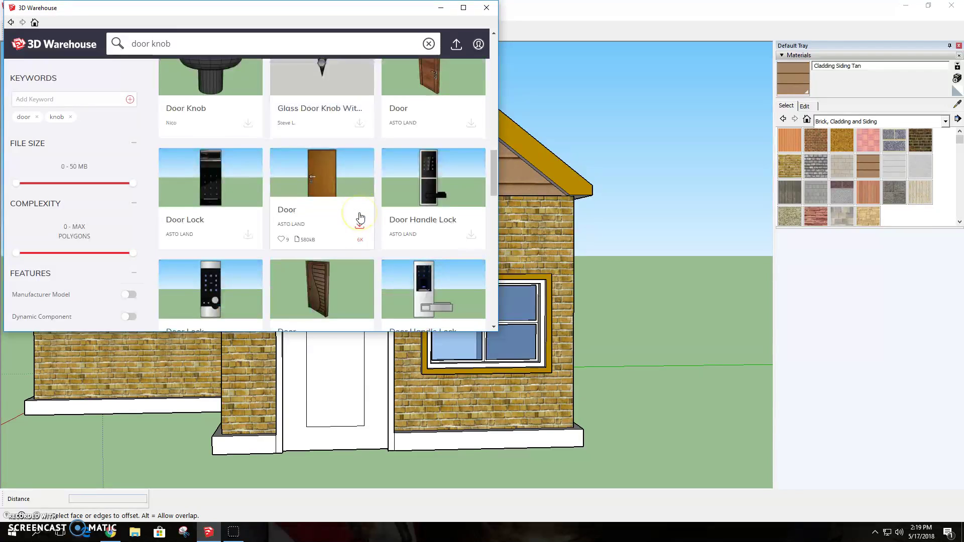
scroll(359, 216, down, 1)
scroll(360, 217, down, 12)
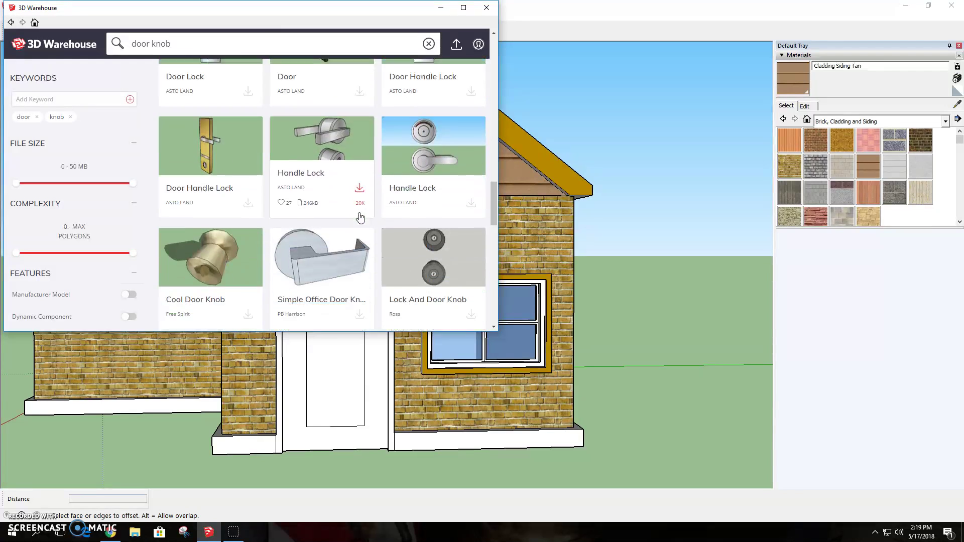
scroll(359, 217, up, 12)
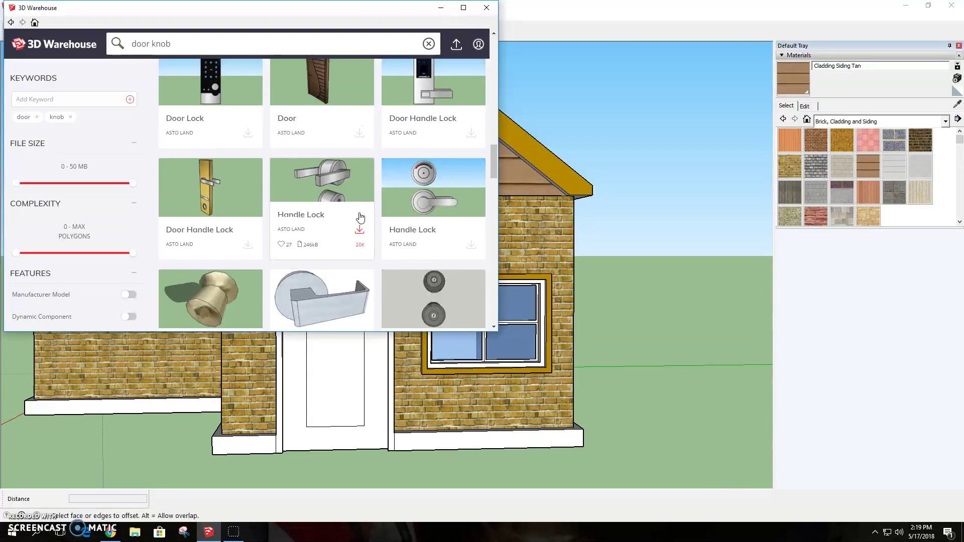
scroll(360, 217, up, 1)
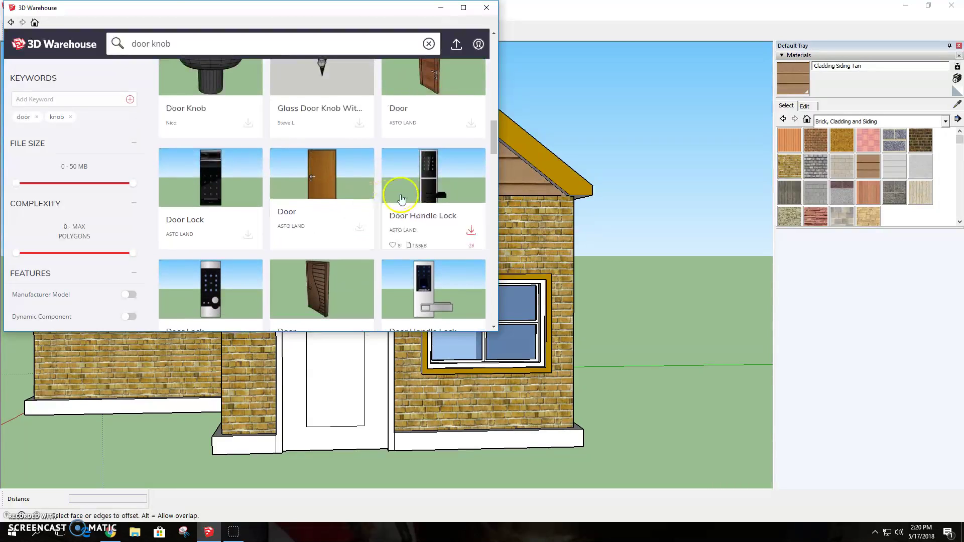
click(468, 222)
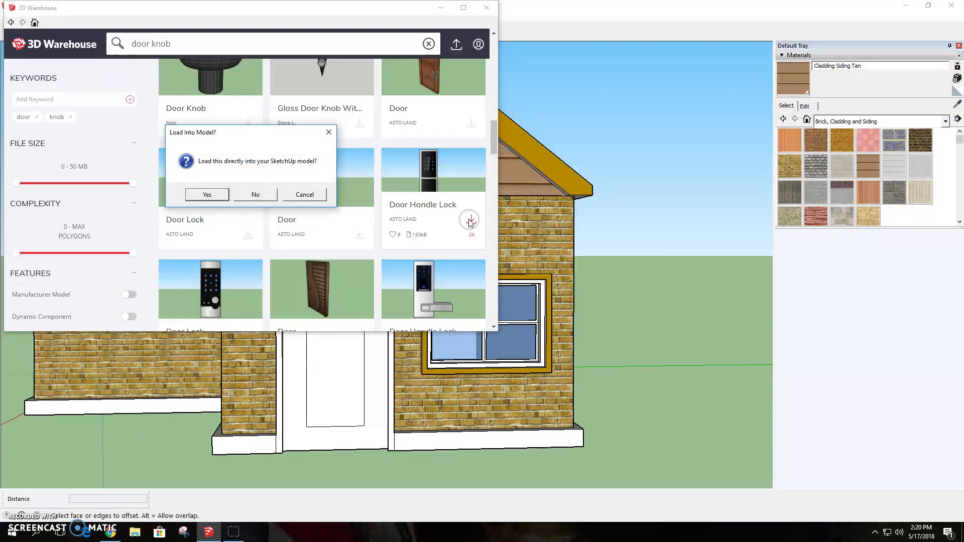
click(215, 194)
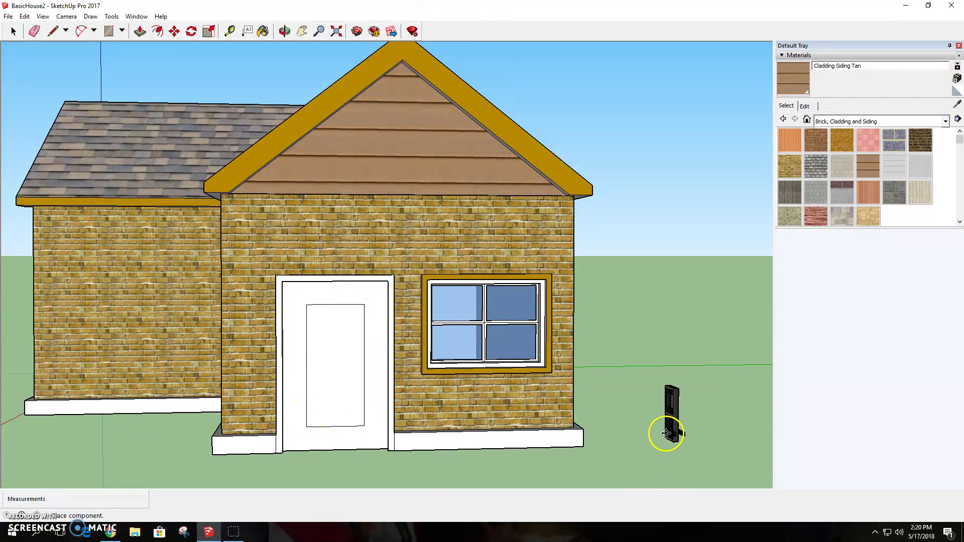
click(642, 420)
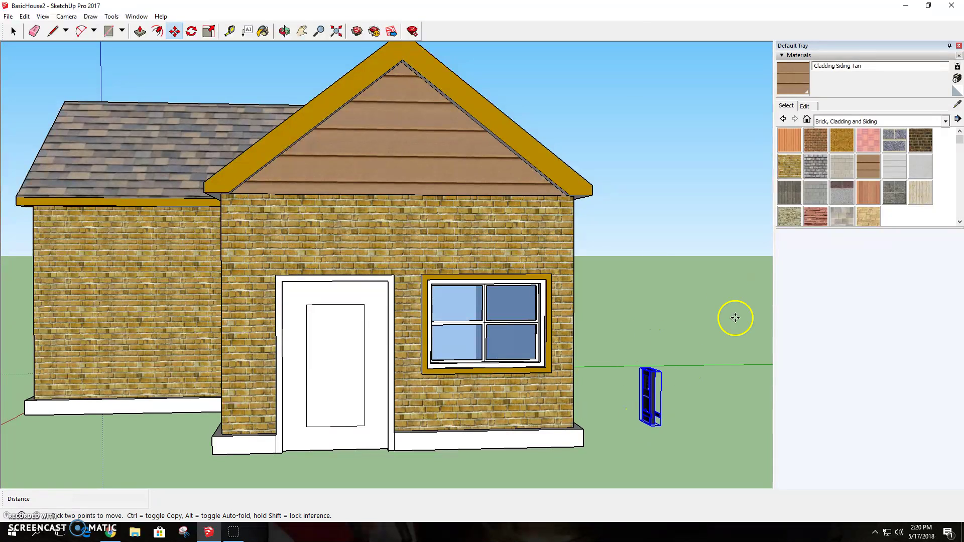
- Try to rotate the door handle lock standing beside the house
click(644, 418)
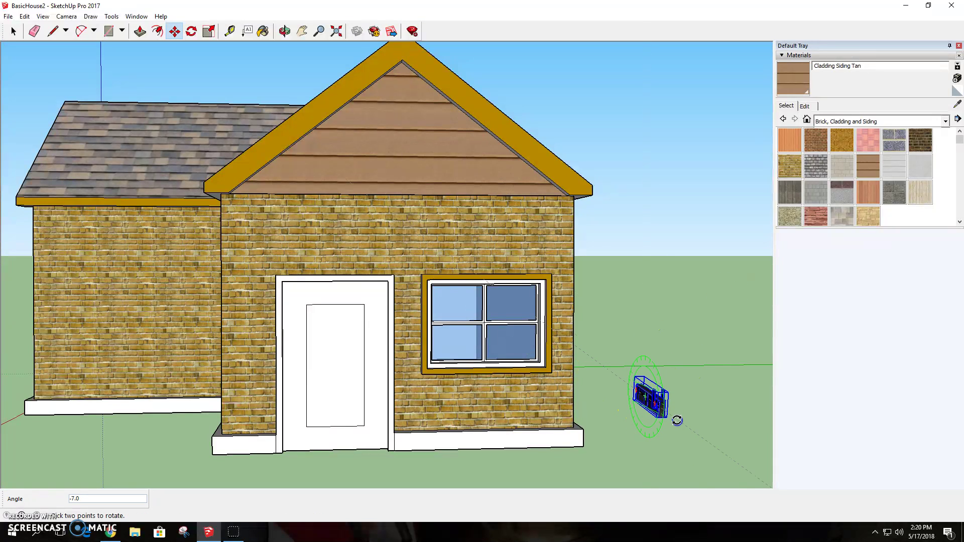
click(646, 435)
click(284, 31)
drag(628, 341, 587, 333)
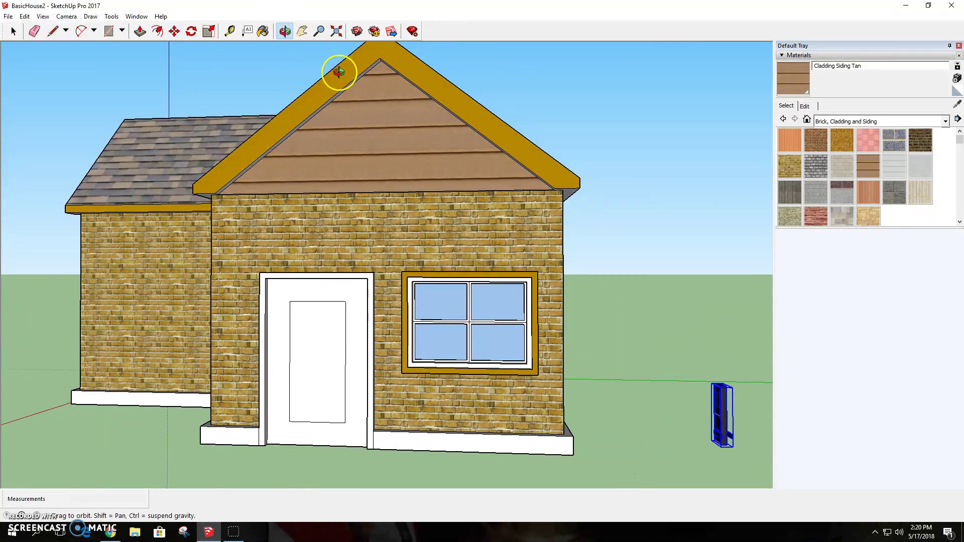
scroll(425, 147, down, 1)
drag(624, 263, 378, 249)
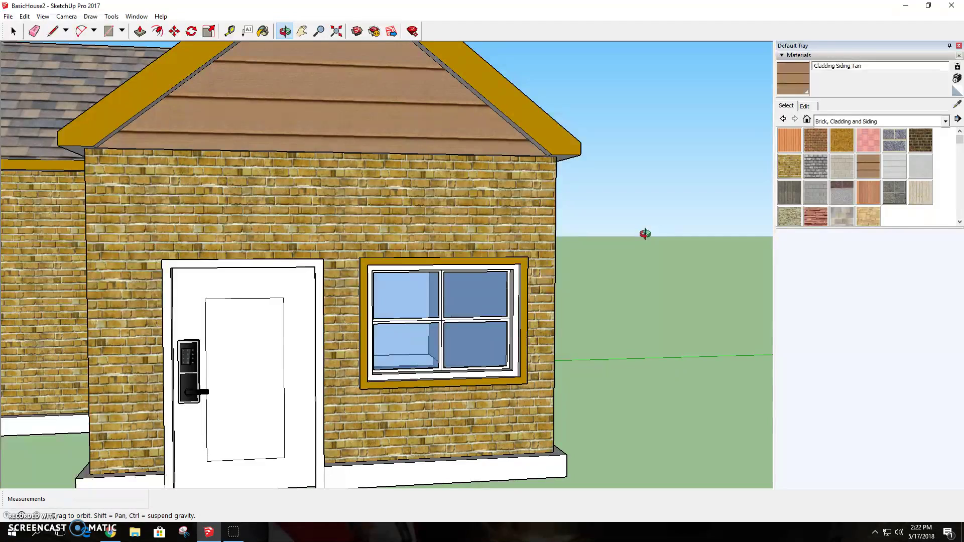
scroll(495, 241, down, 3)
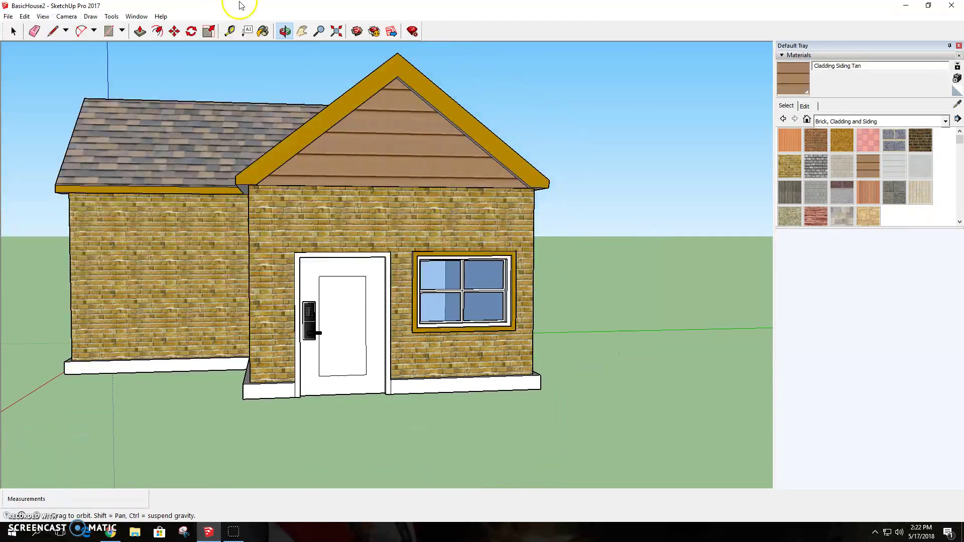
click(285, 31)
drag(168, 248, 409, 260)
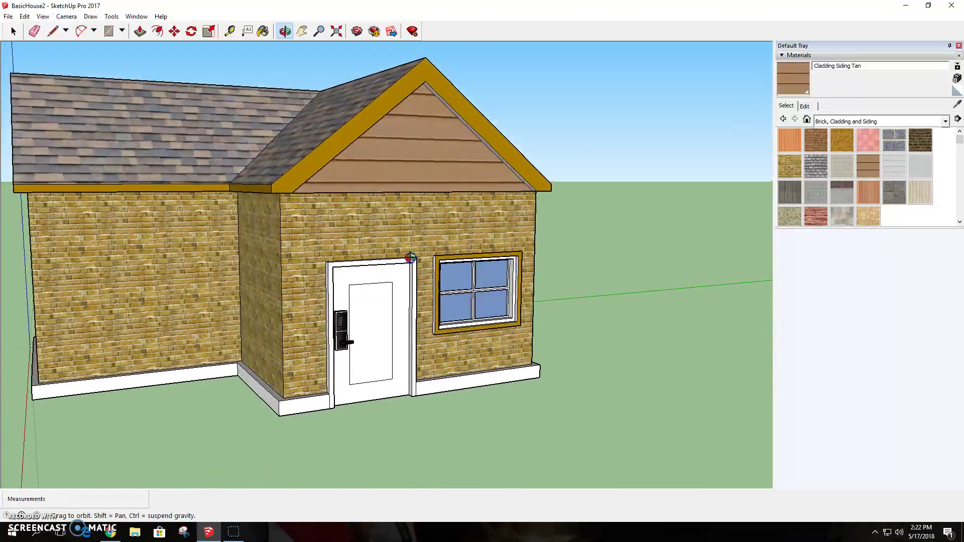